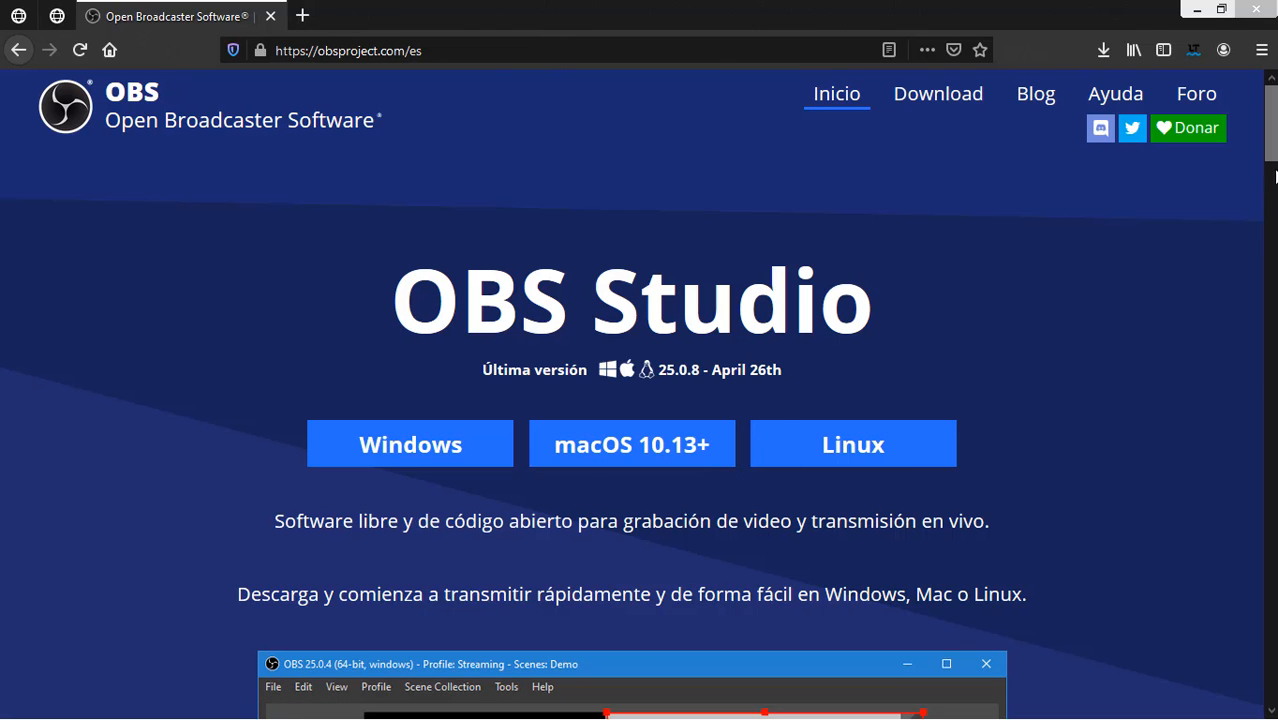
Step: Try to download the Windows installer of OBS Studio 25.0.8 from the OBS website
scroll(1051, 200, "down", 5)
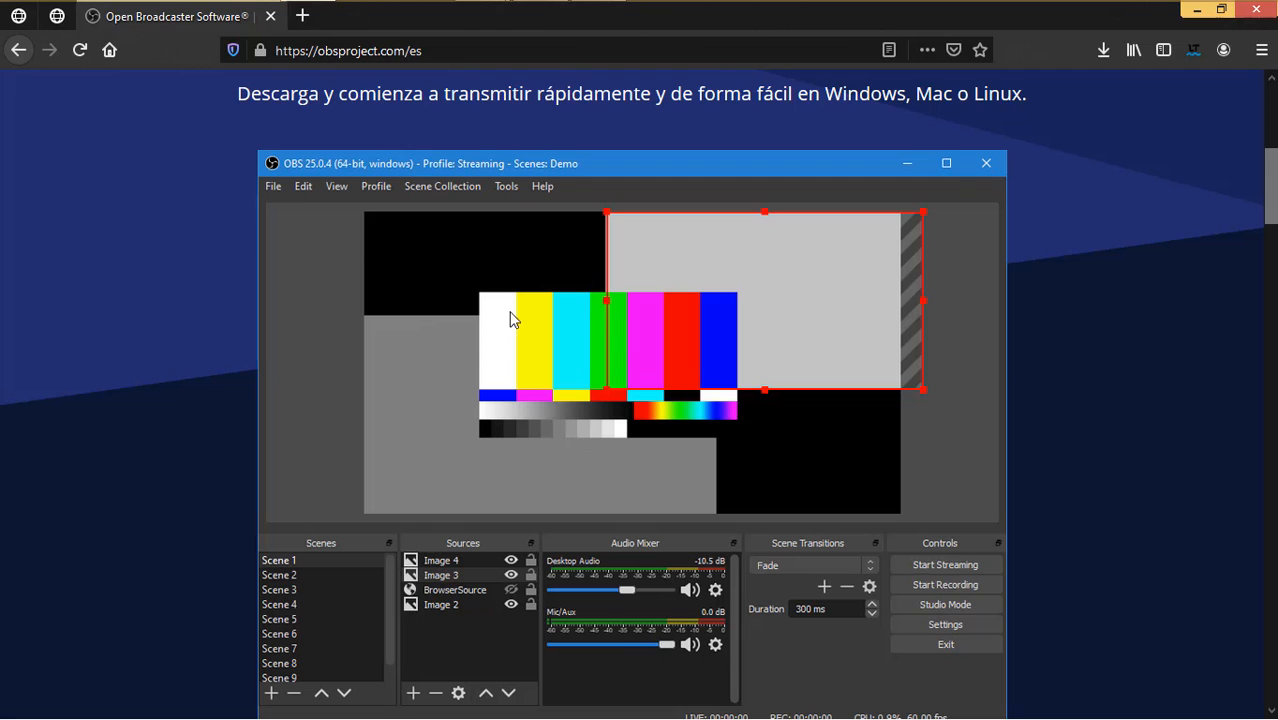
scroll(481, 387, "up", 5)
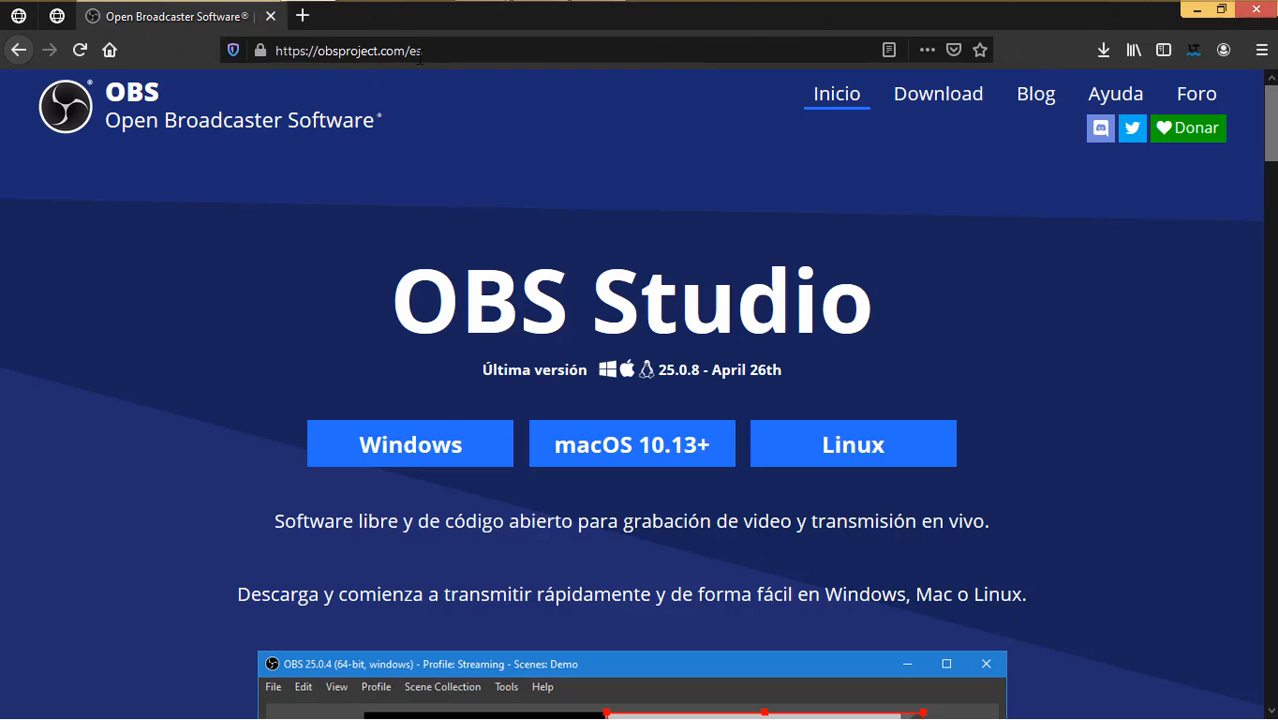
left_click(419, 58)
left_click(189, 152)
scroll(741, 261, "down", 3)
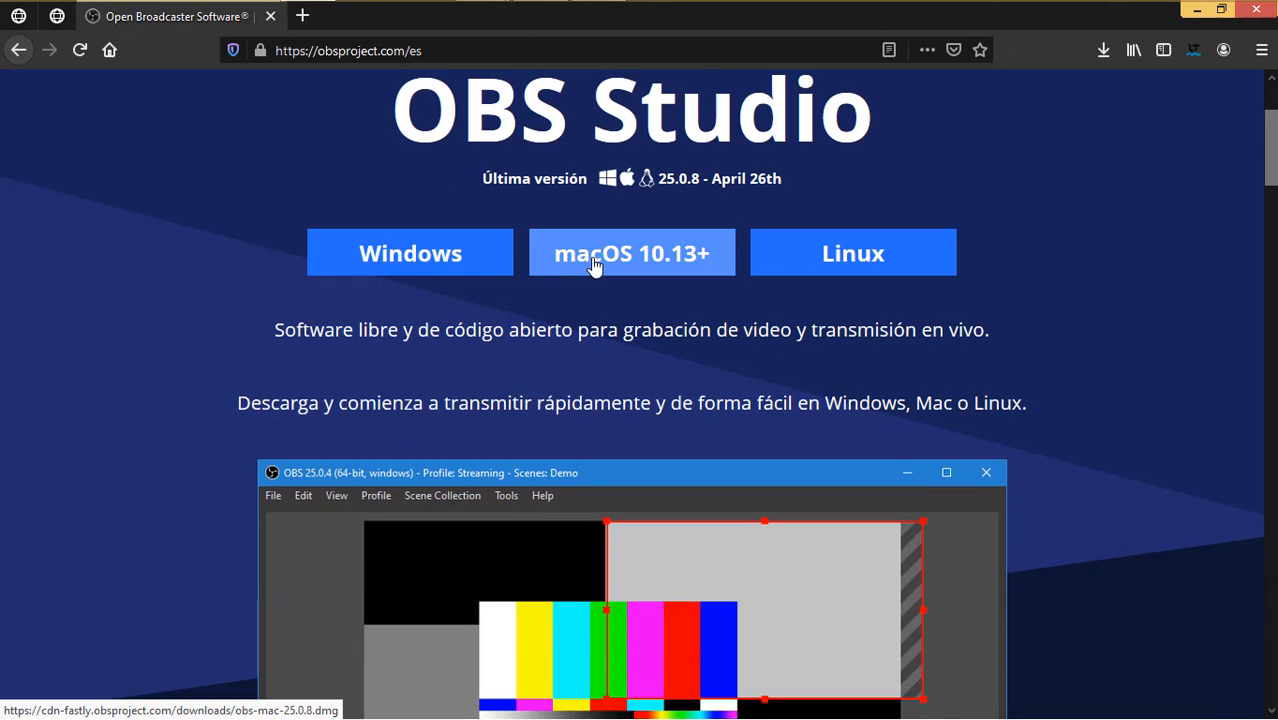
left_click(433, 263)
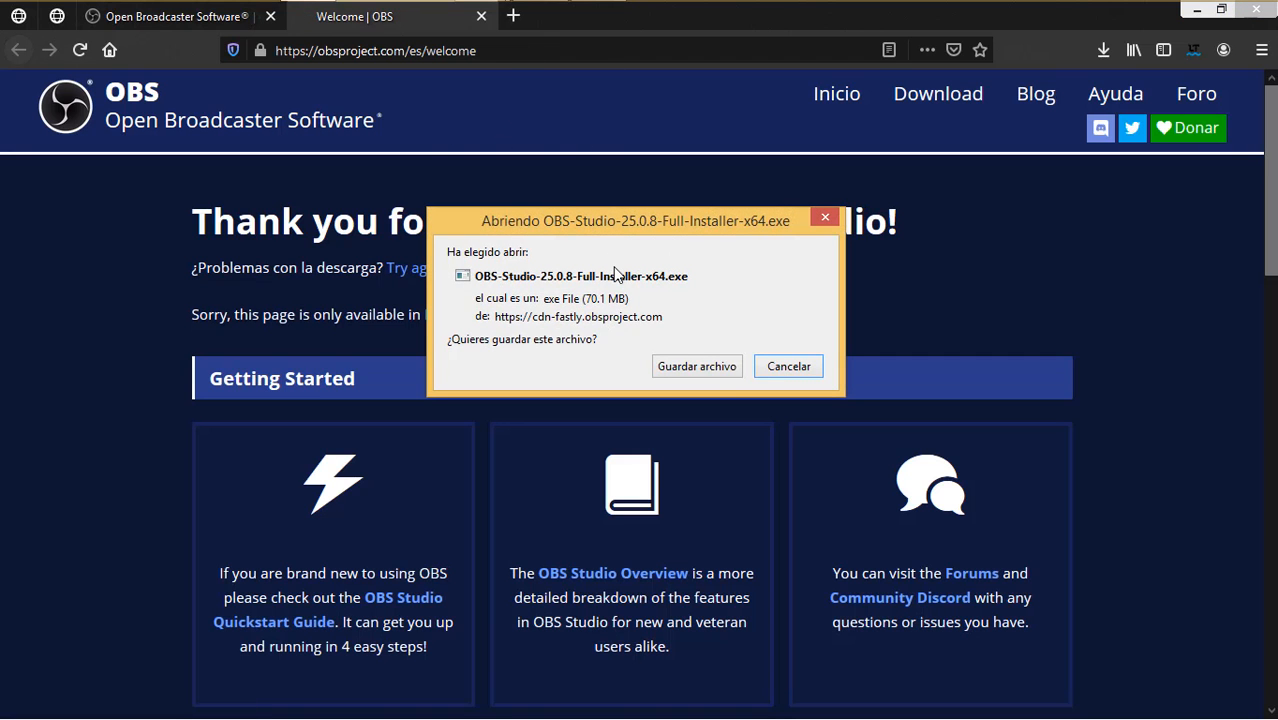
left_click(826, 218)
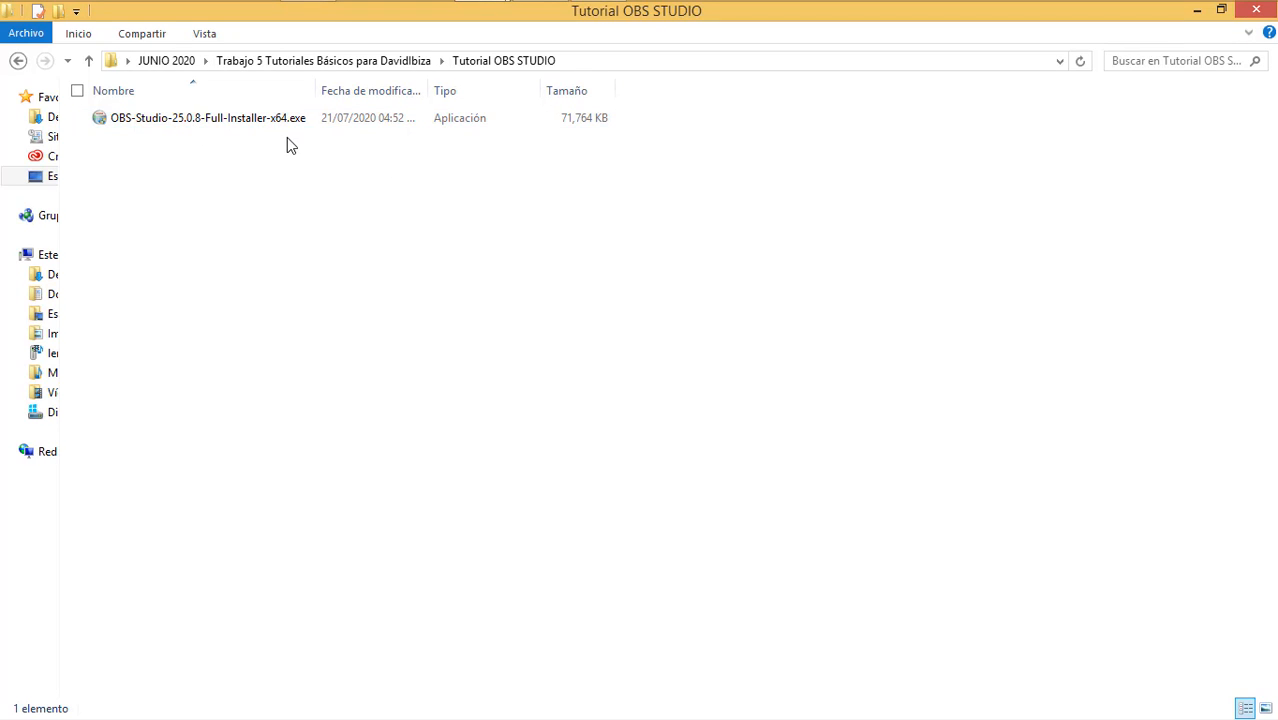
Step: Run OBS-Studio-25.0.8-Full-Installer-x64.exe from the Tutorial OBS STUDIO folder and complete the setup with its default options
left_click(198, 124)
double_click(197, 123)
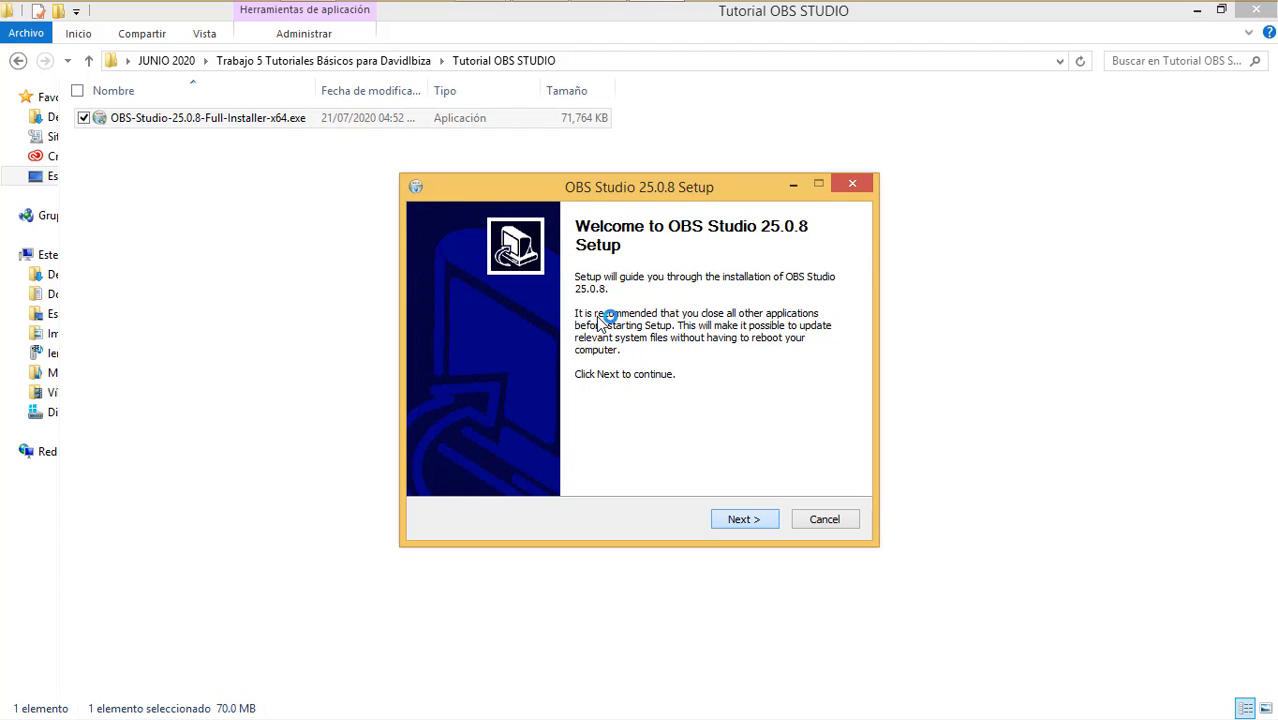
key("Return")
key("Return")
key("Return")
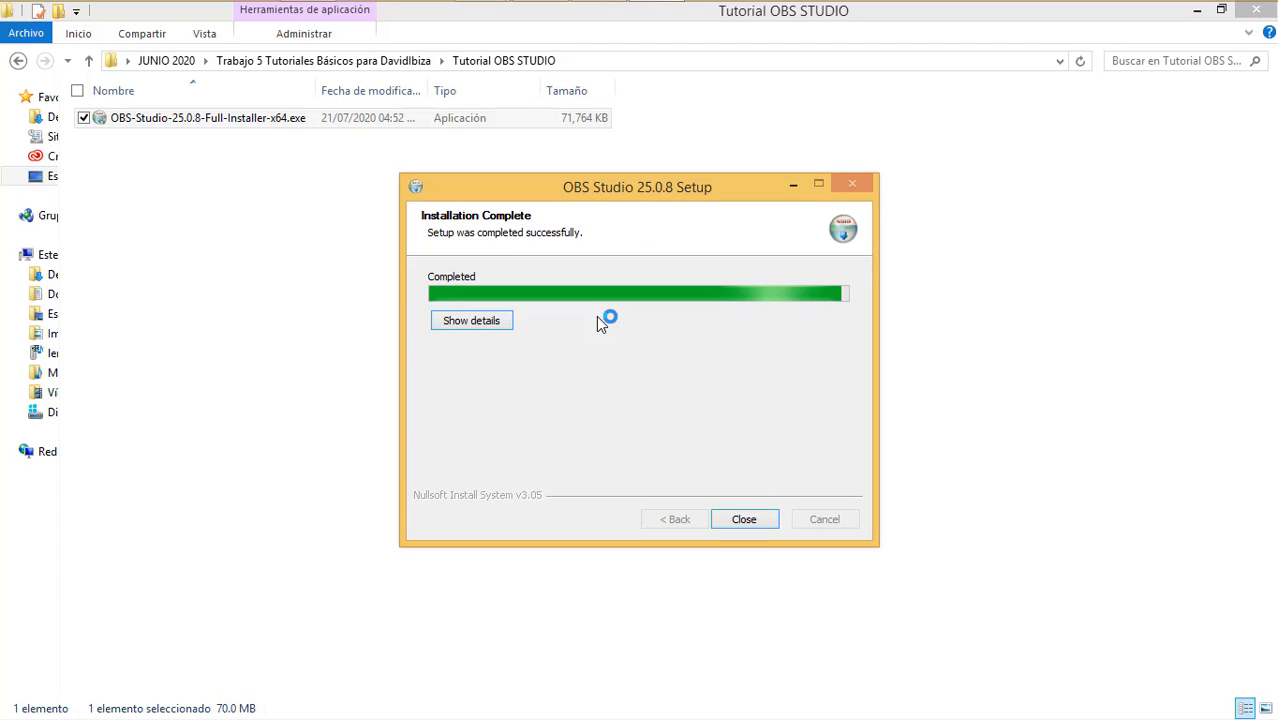
key("Return")
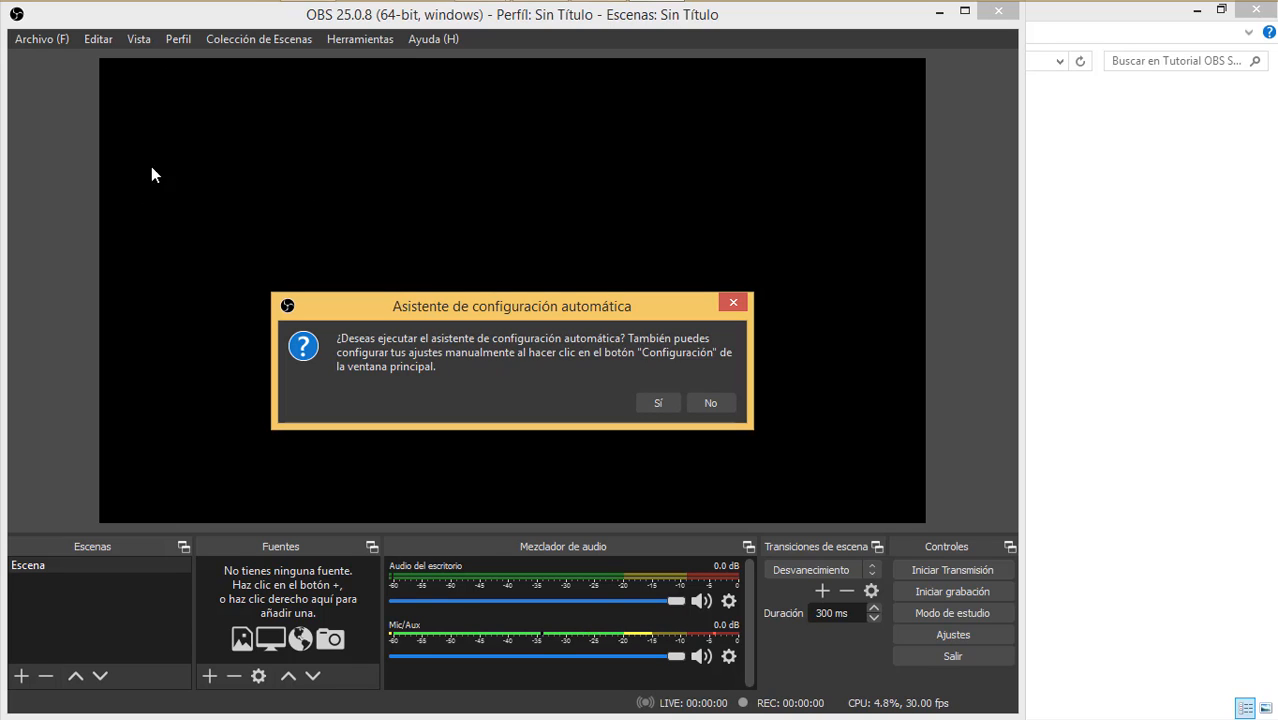
Step: Start the automatic configuration wizard and choose to optimize only for recording, without streaming
left_click(660, 401)
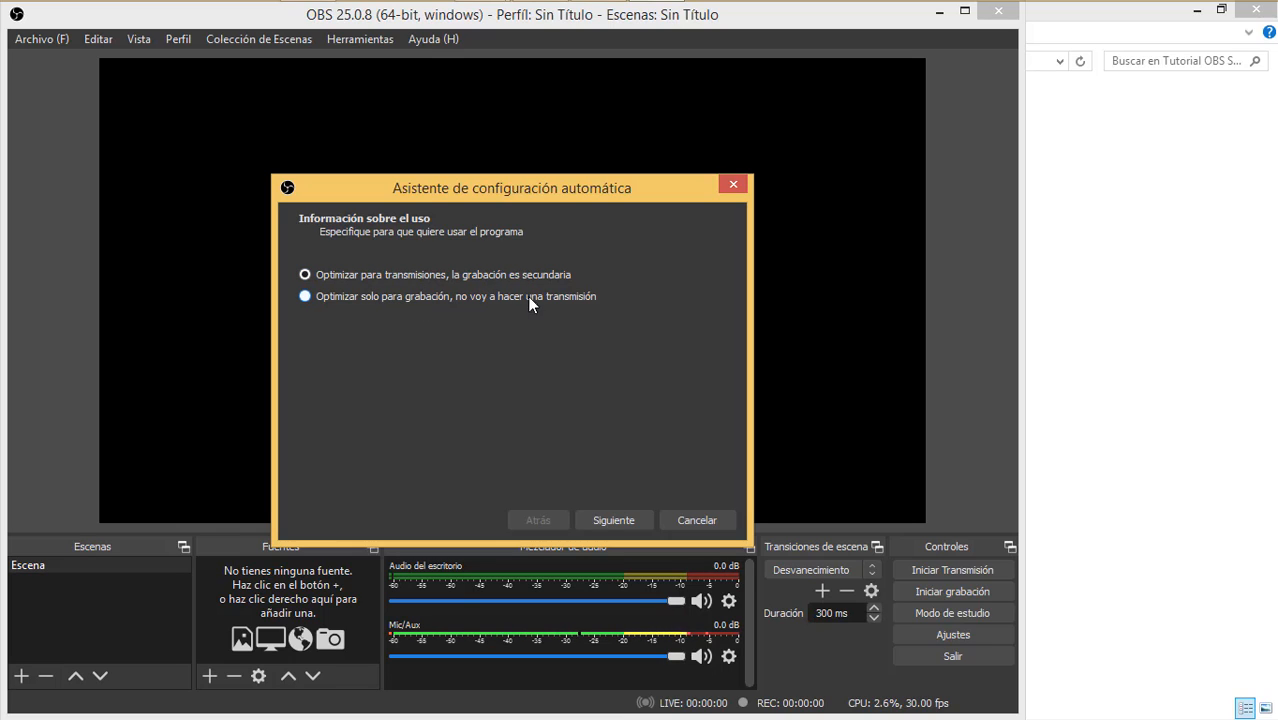
left_click(409, 297)
left_click(629, 519)
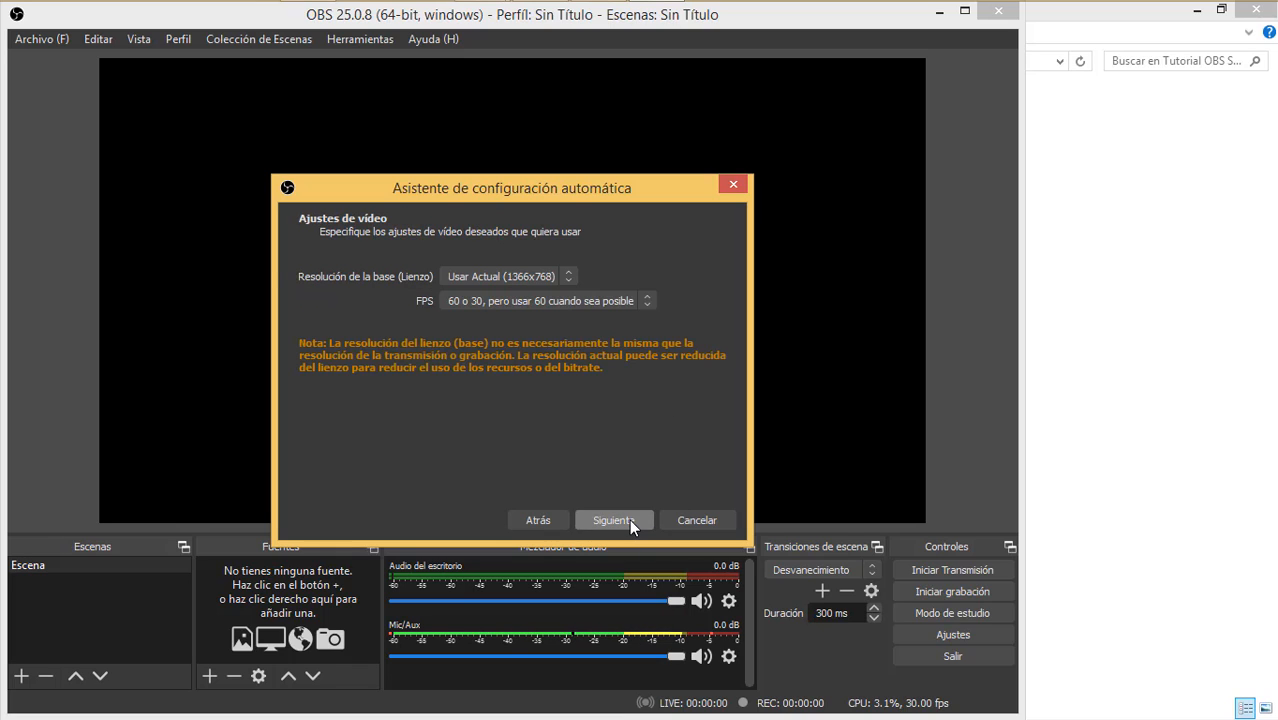
Step: Set the wizard's frame rate to 30 FPS, keep the current 1366x768 base resolution, and apply the proposed configuration
left_click(567, 278)
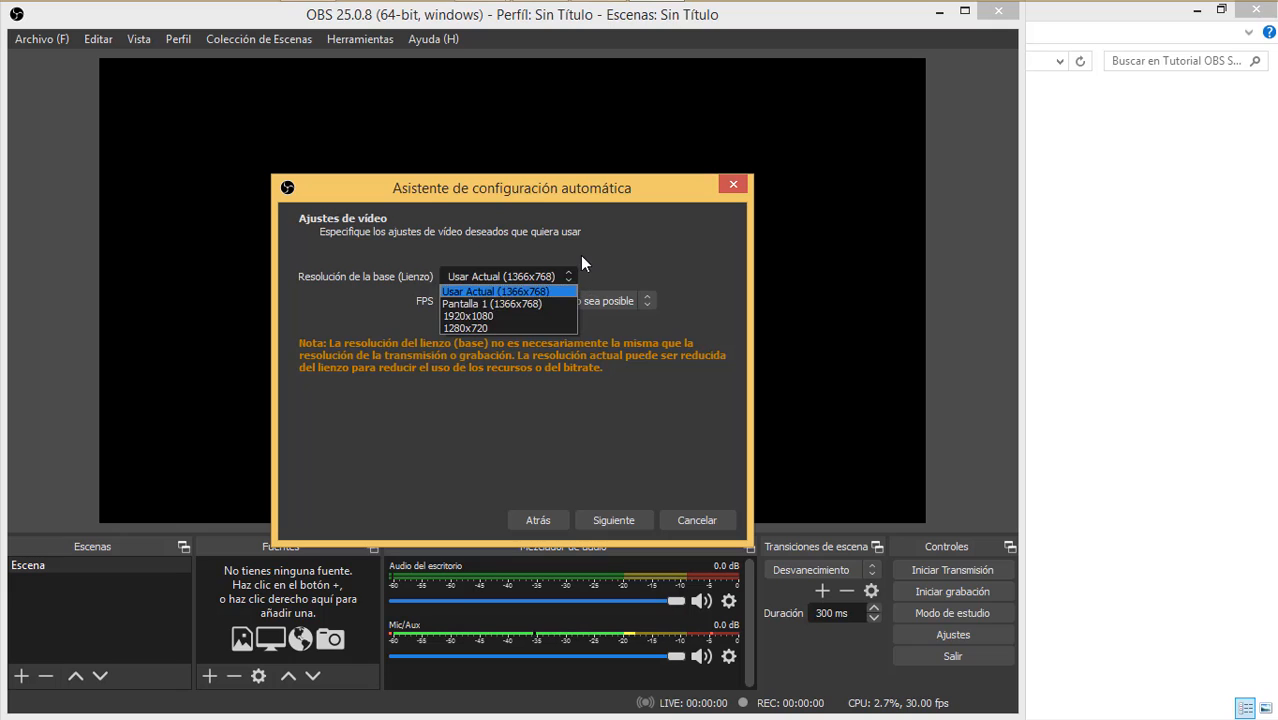
left_click(586, 266)
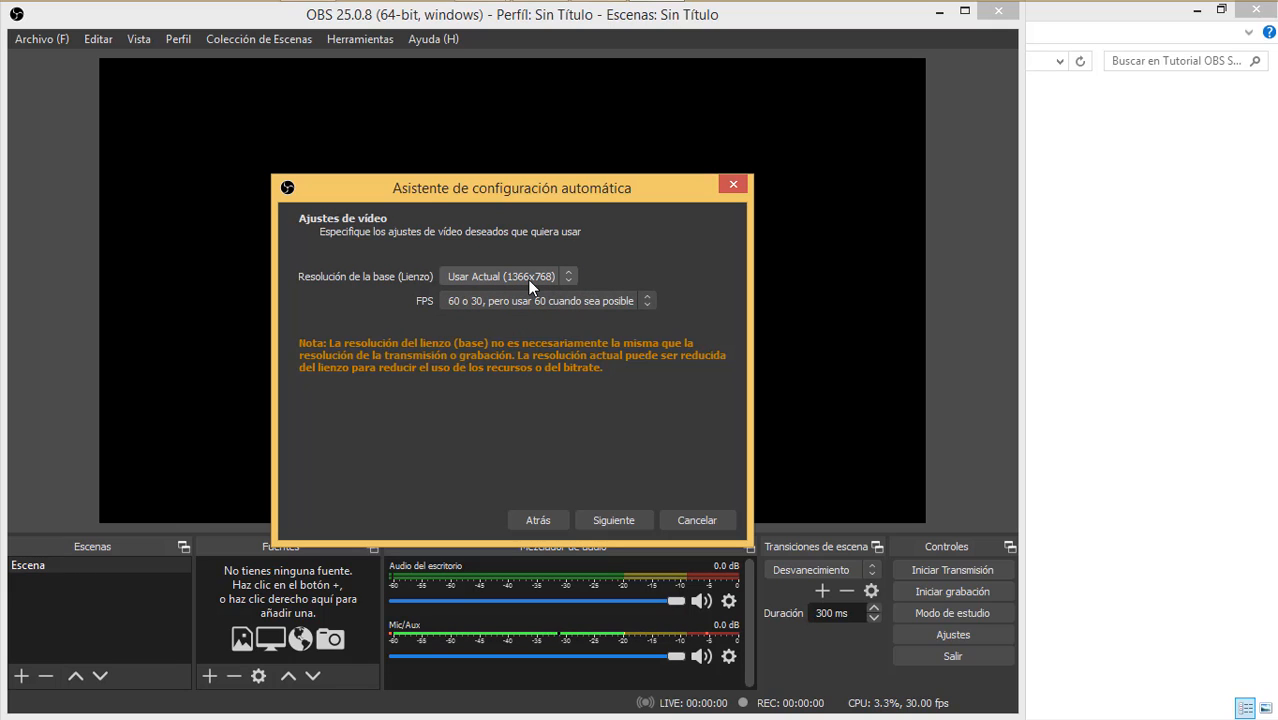
left_click(569, 277)
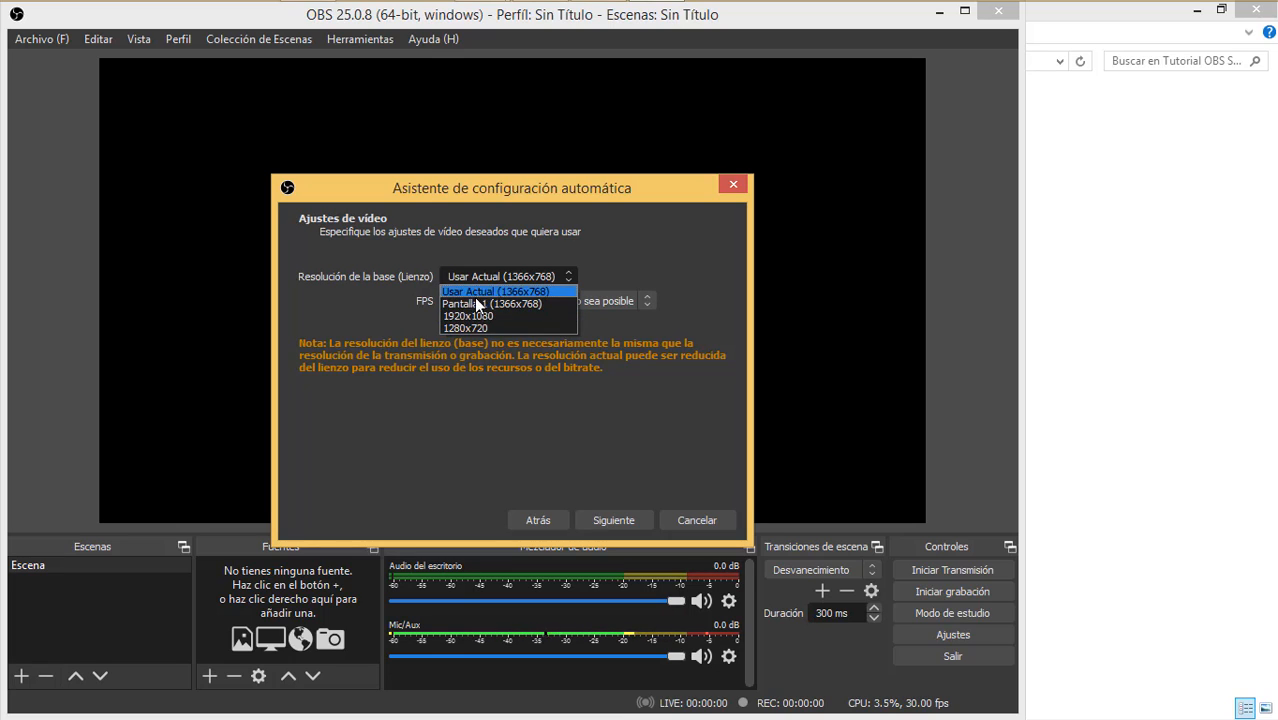
left_click(408, 308)
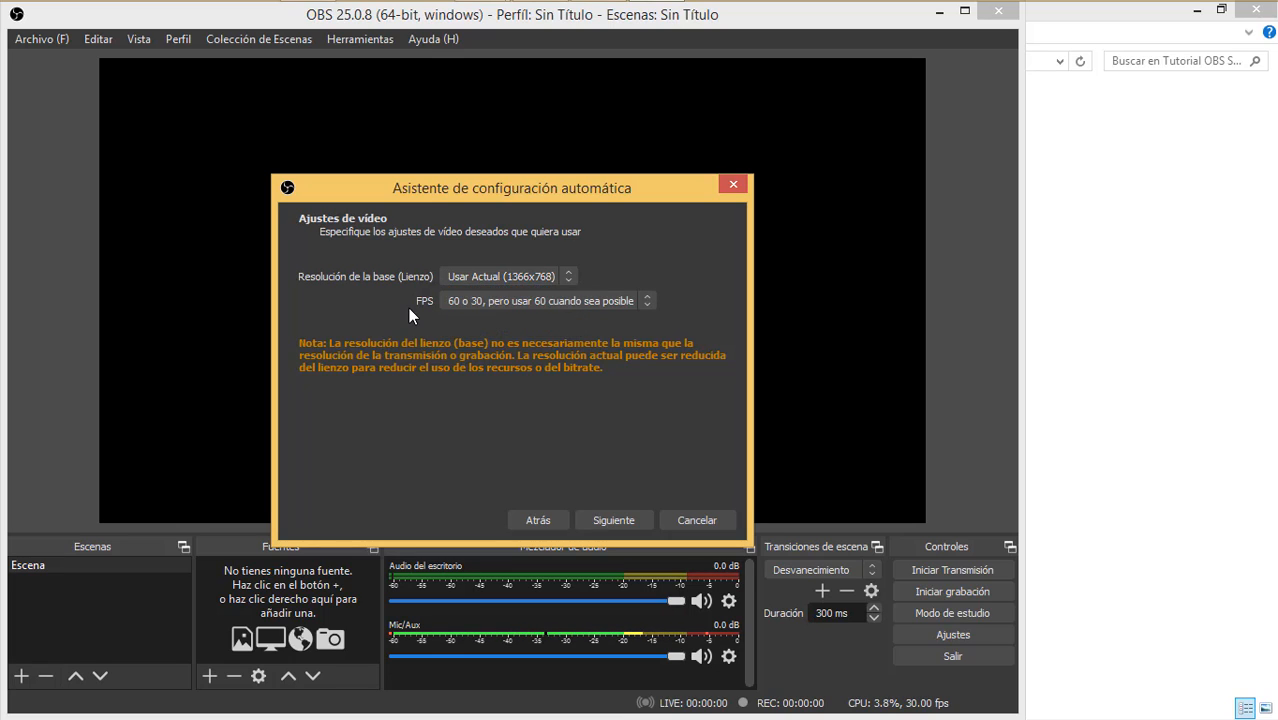
left_click(620, 301)
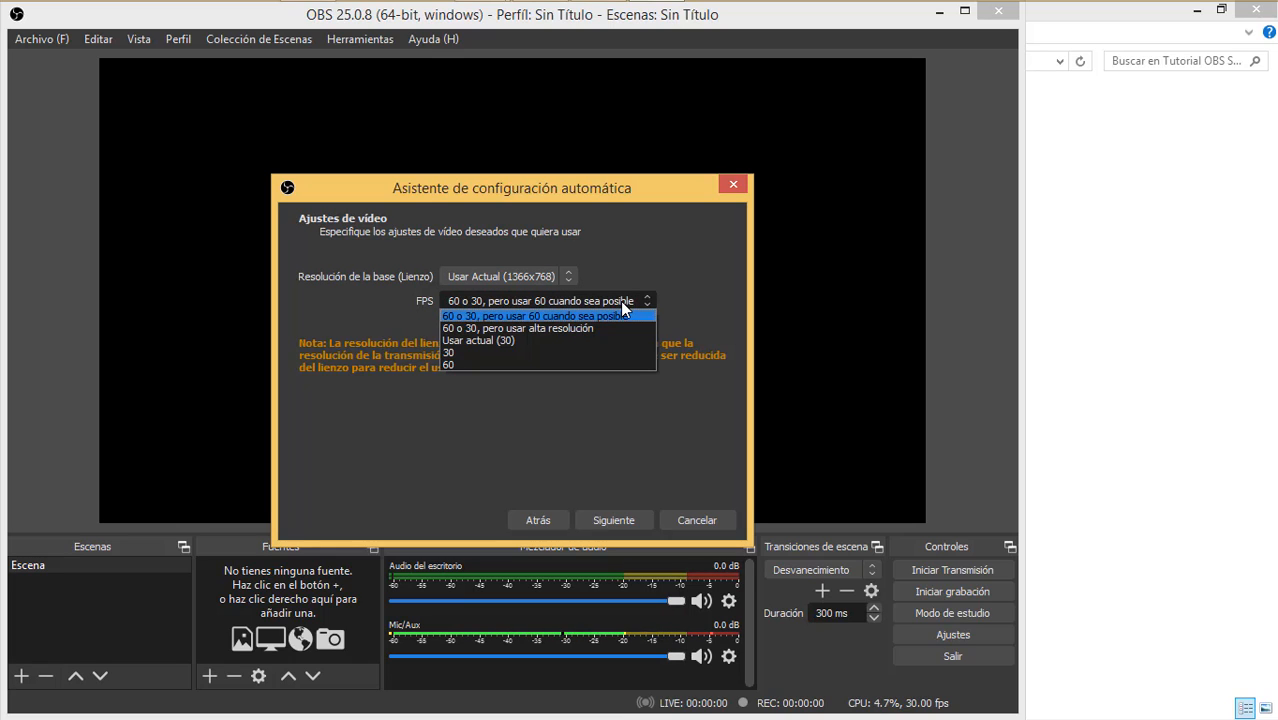
left_click(485, 353)
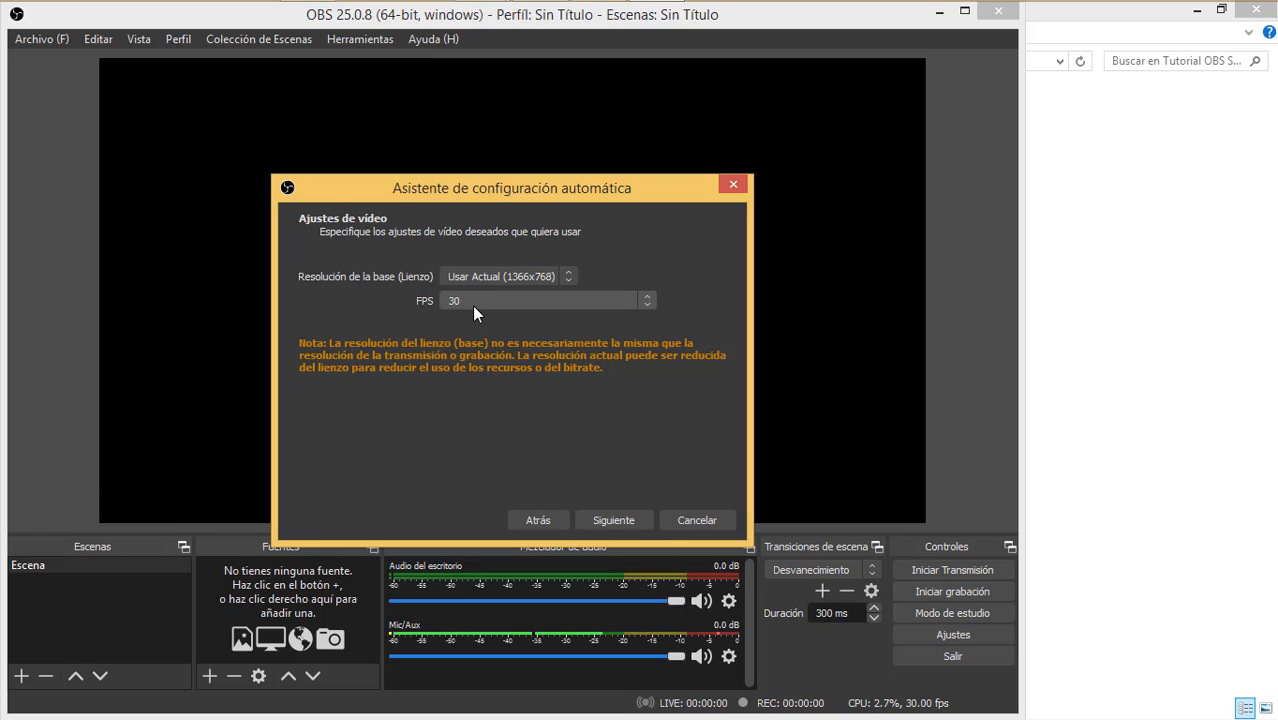
left_click(624, 522)
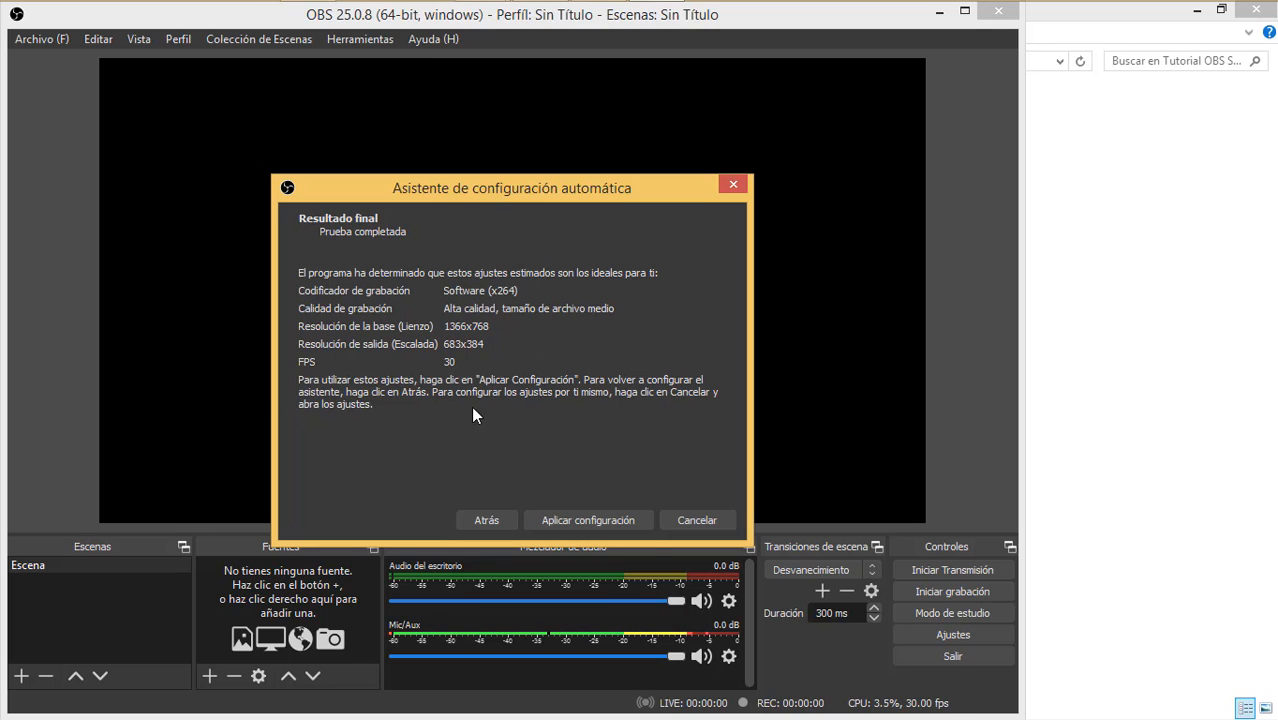
left_click(614, 519)
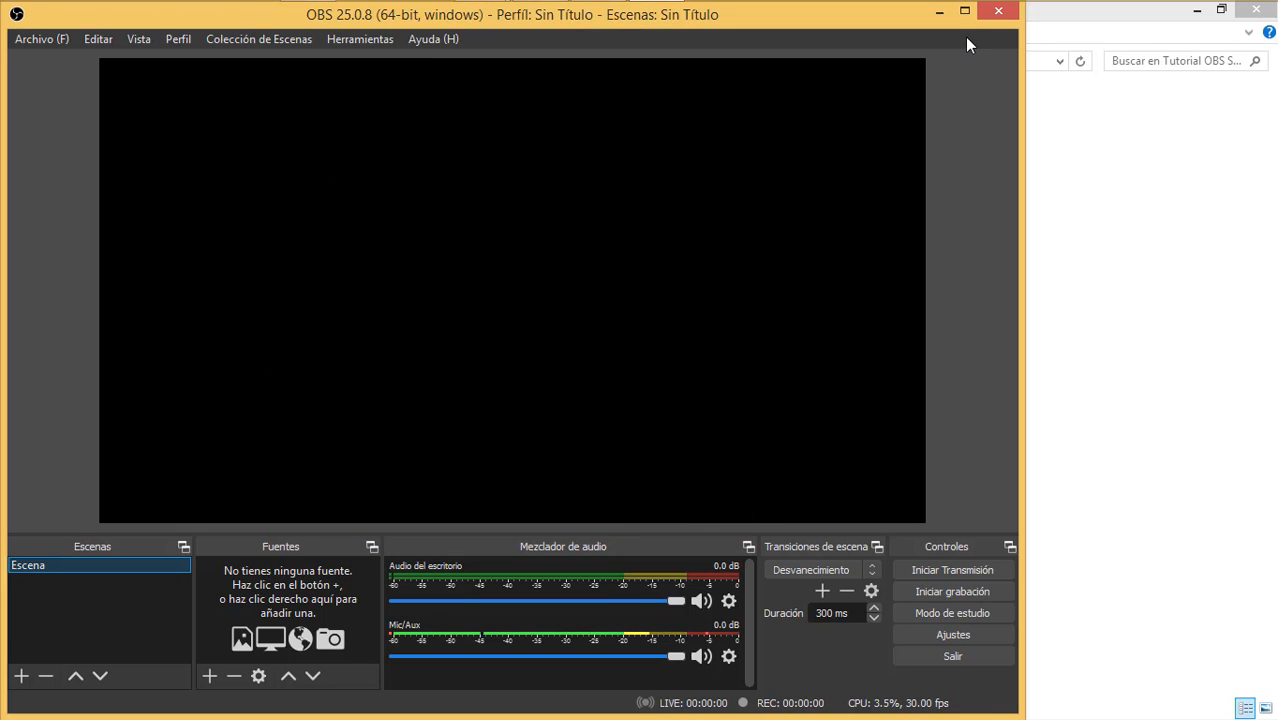
Step: Maximize the OBS window and dock the Controles panel as a tabbed group with Transiciones de escena
left_click(963, 12)
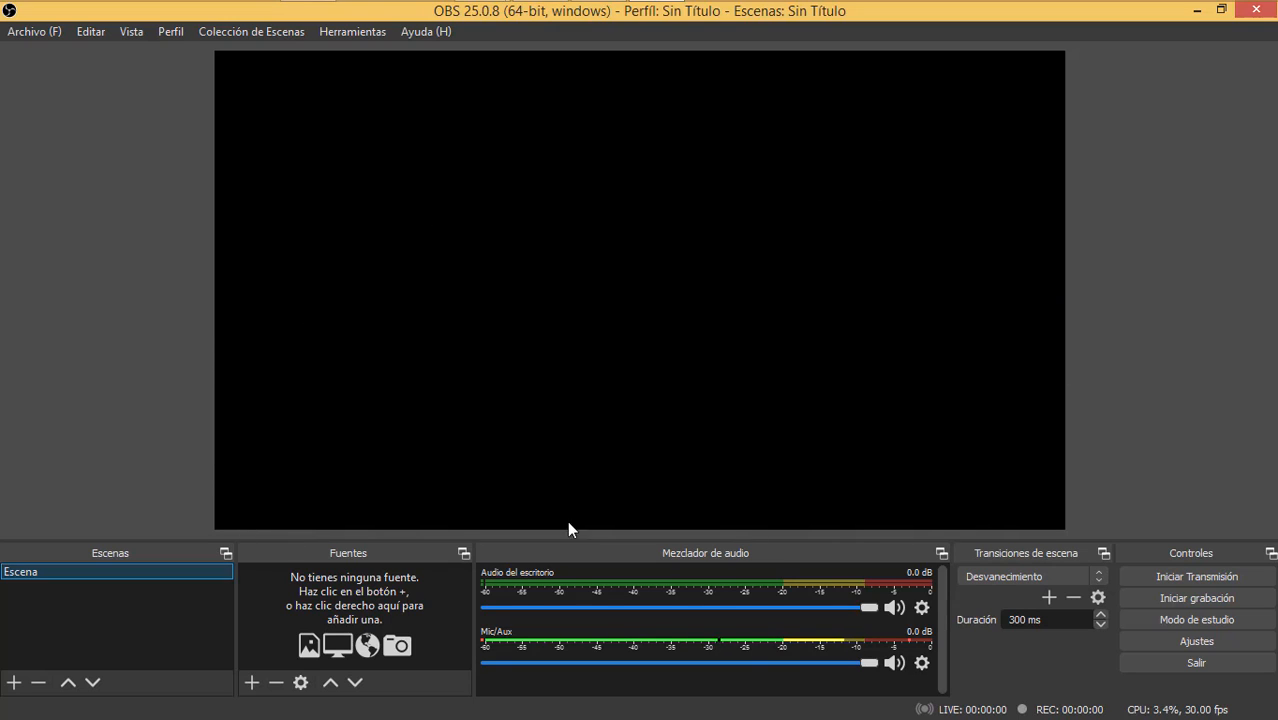
left_click(140, 571)
left_click(1271, 553)
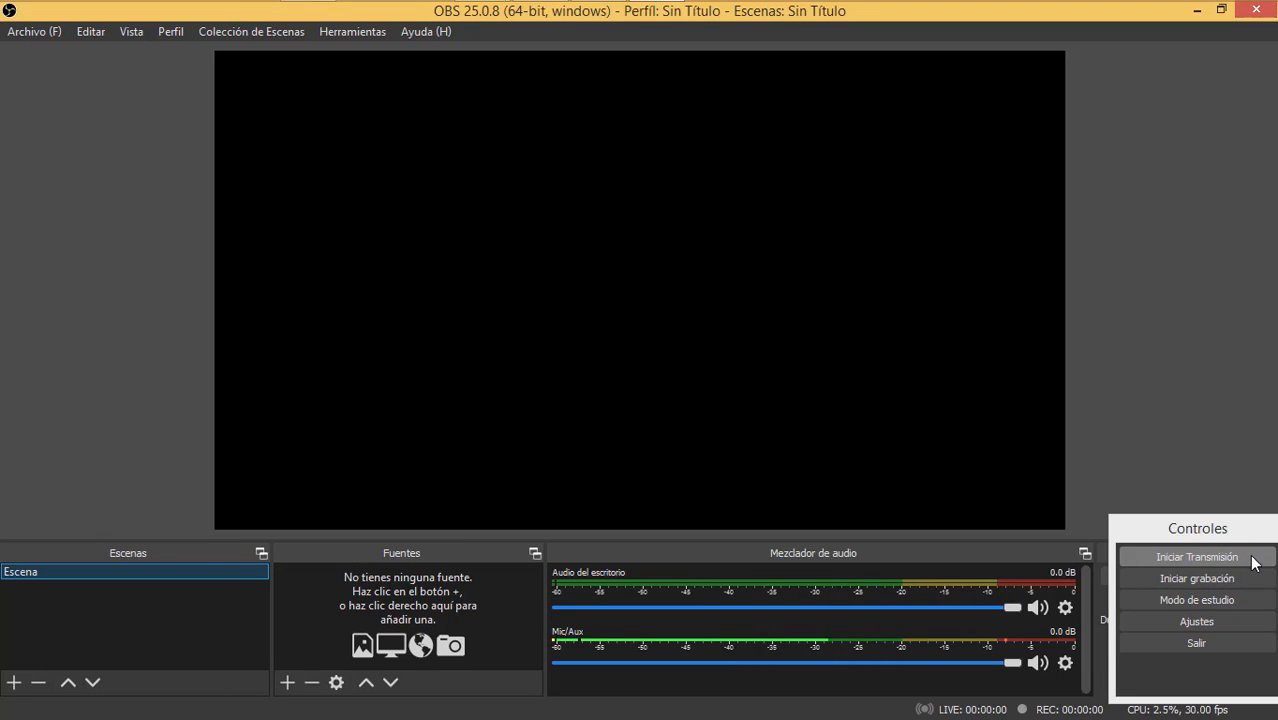
left_click_drag(1245, 538, 1192, 575)
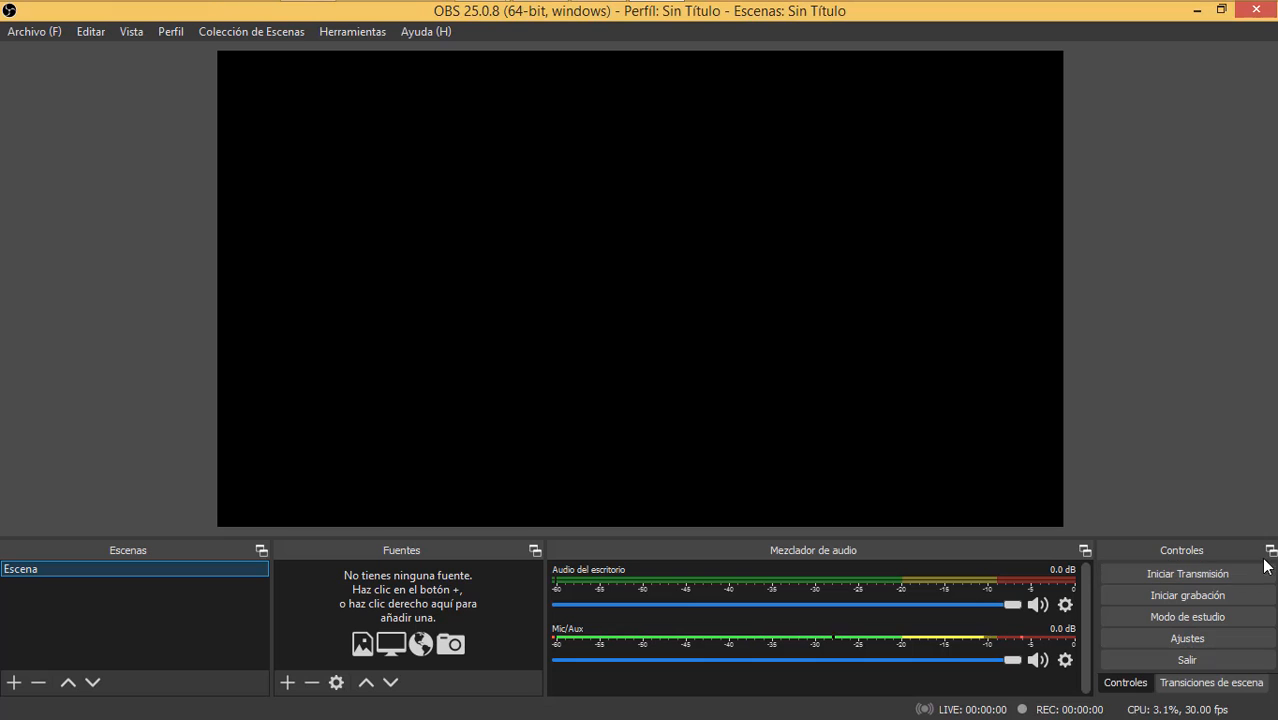
Step: In the general settings, enable the confirmation dialog for stopping a recording and review the remaining general options
left_click(1197, 645)
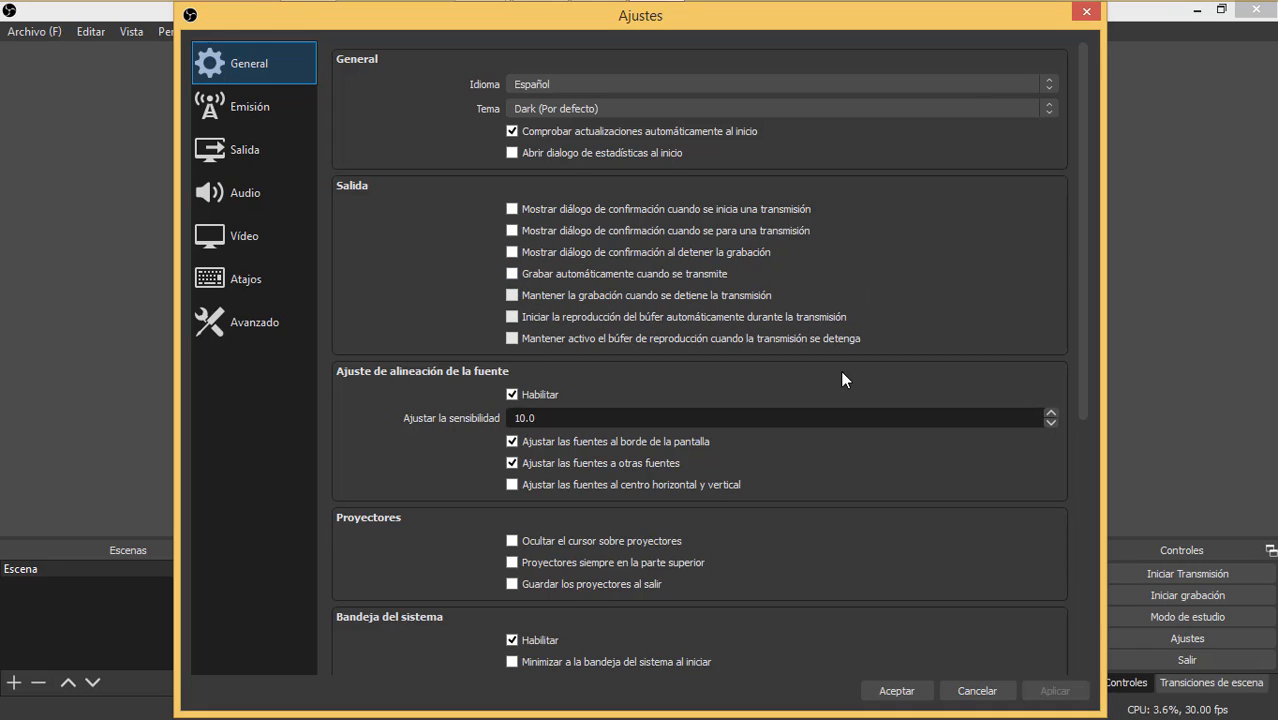
left_click(516, 253)
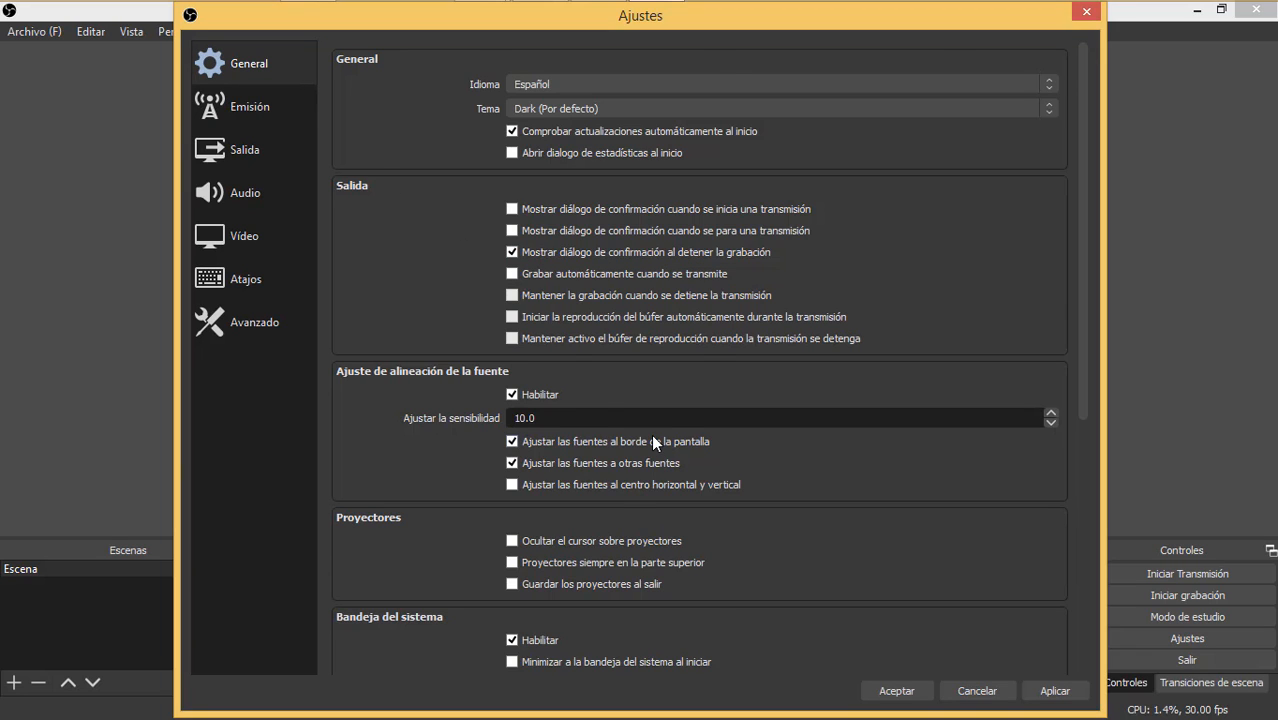
scroll(651, 434, "down", 1)
scroll(651, 434, "down", 5)
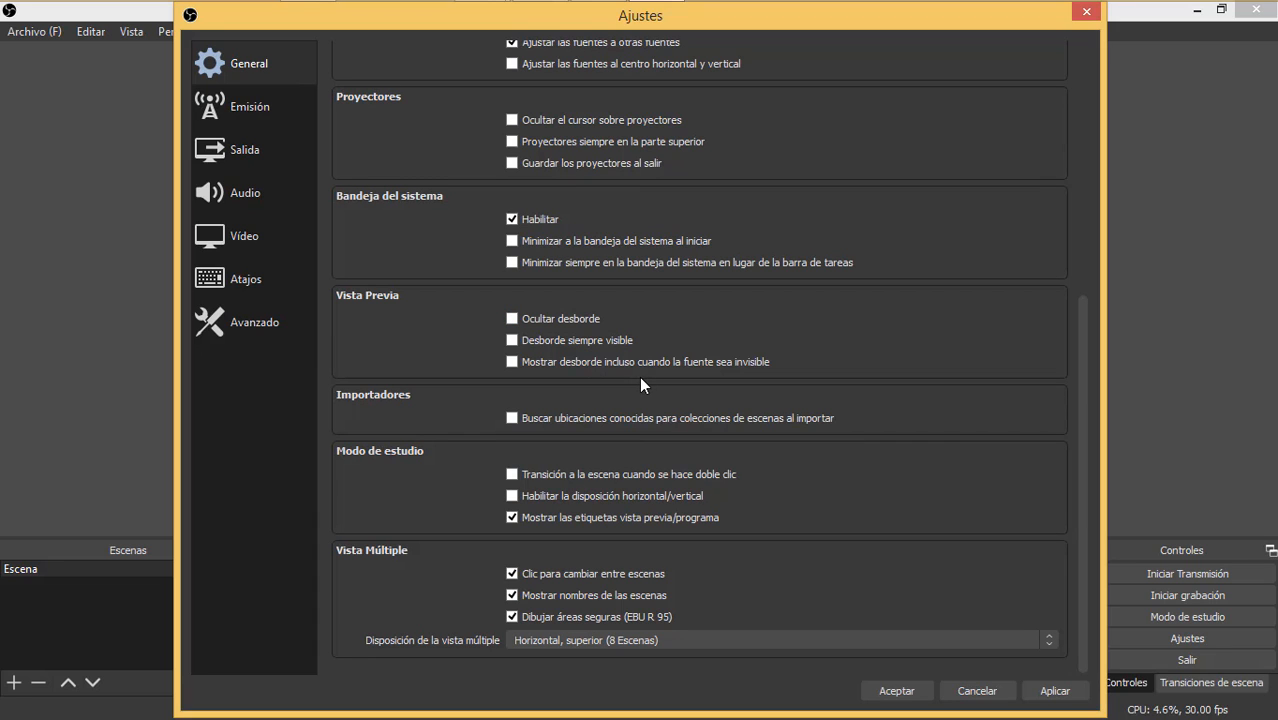
scroll(647, 391, "up", 6)
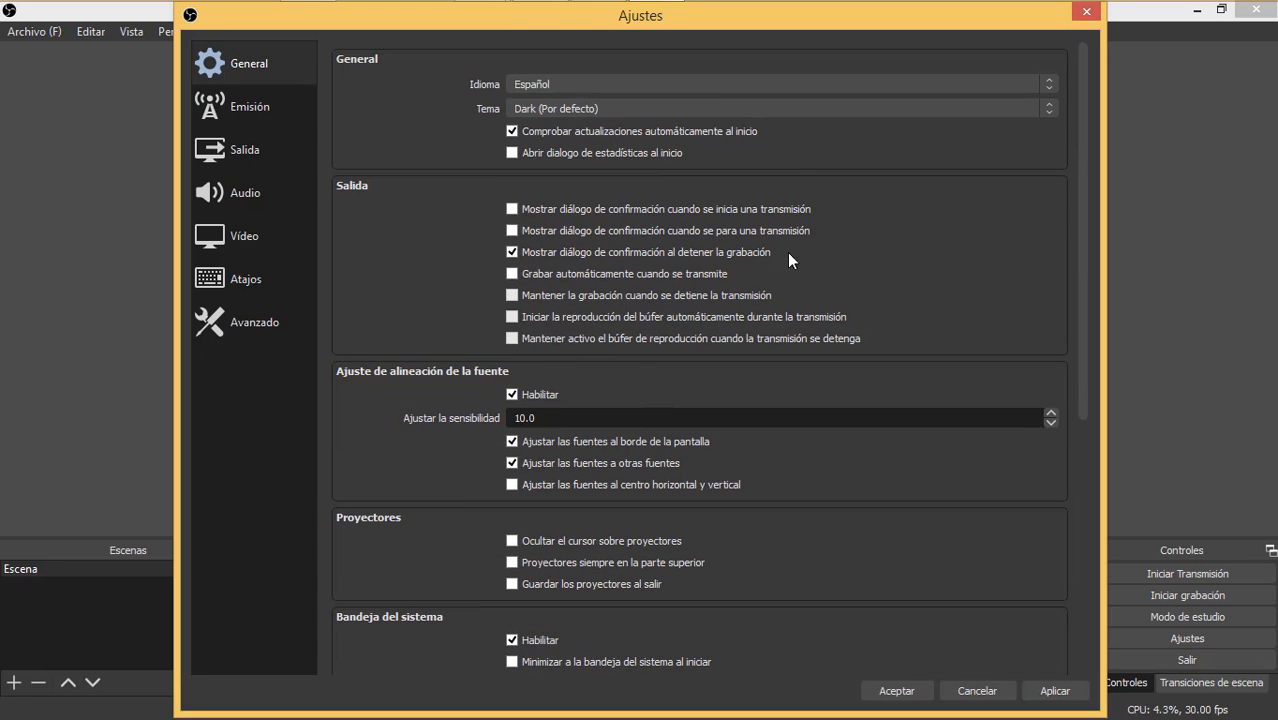
Step: Examine the available streaming services in the Emisión settings and the output mode and encoder choices in the Salida settings
left_click(268, 112)
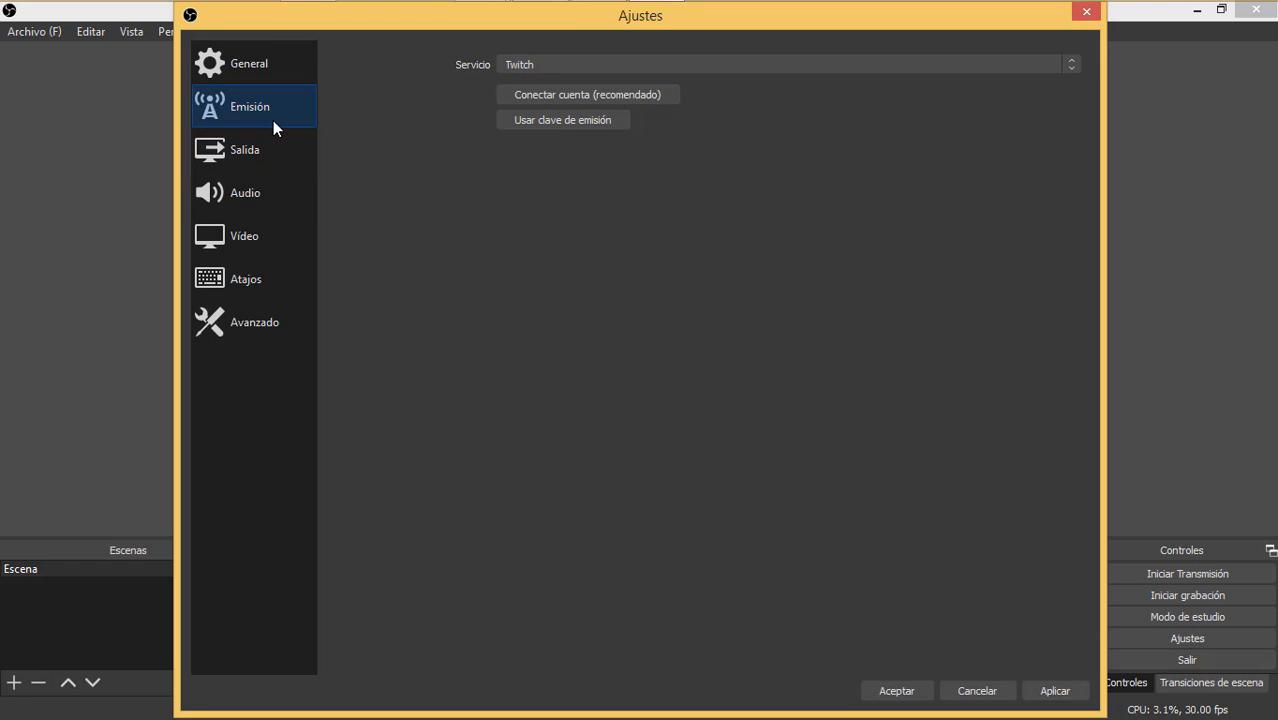
left_click(1059, 64)
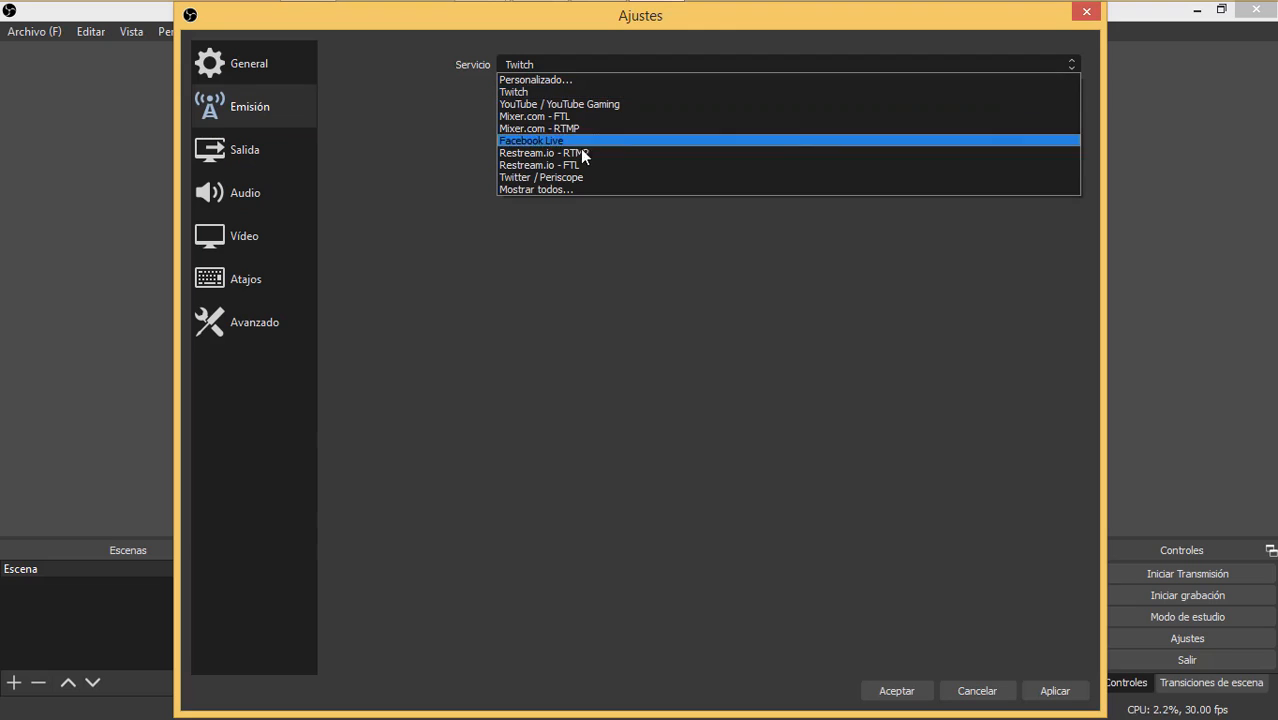
left_click(409, 154)
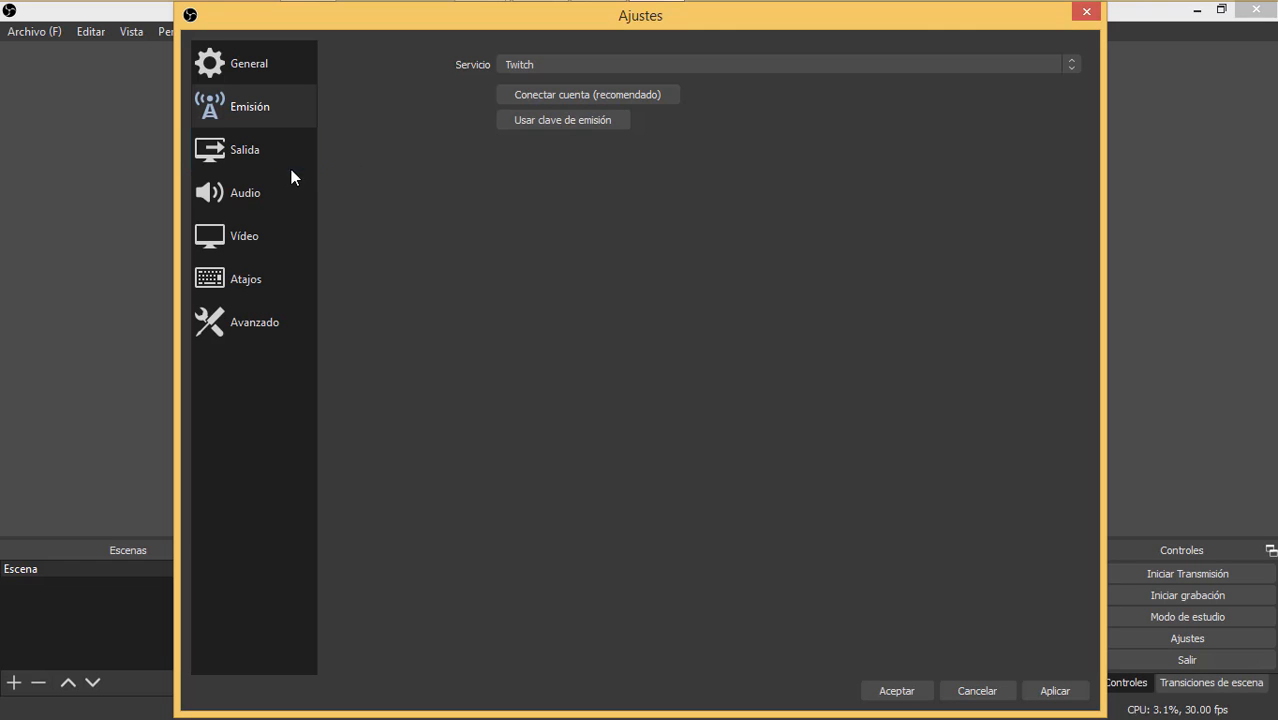
left_click(262, 152)
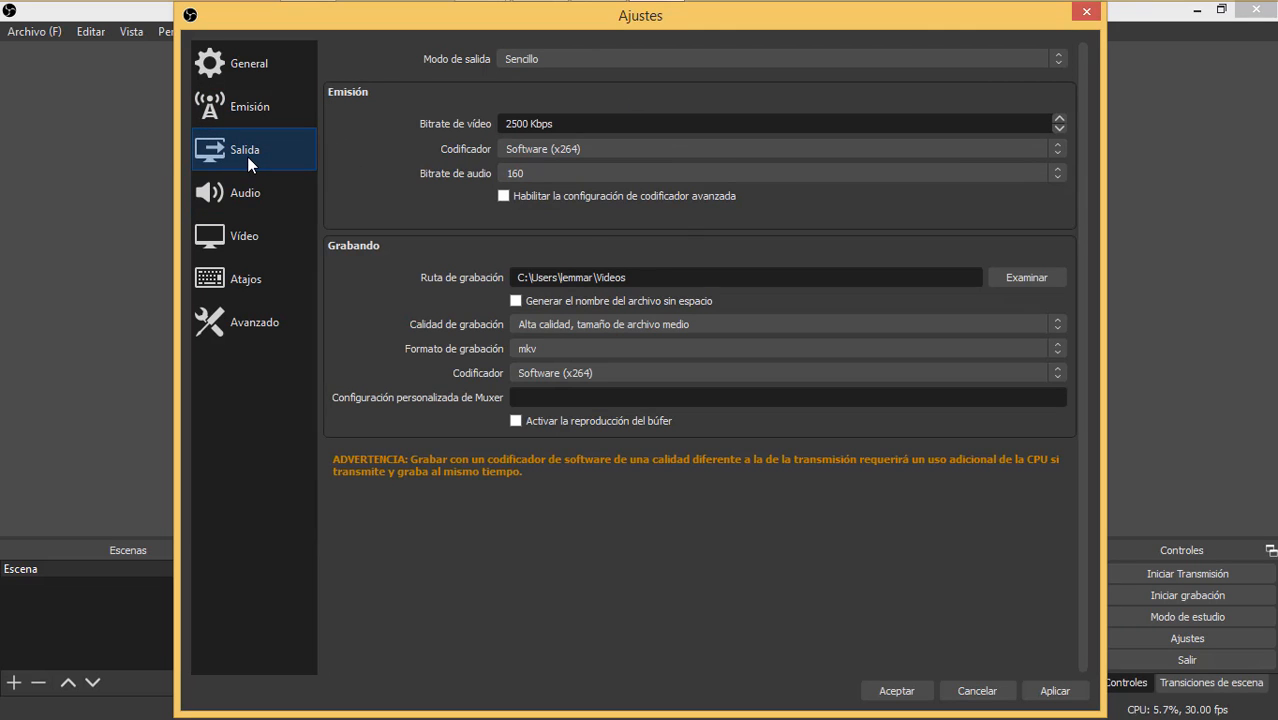
left_click(762, 57)
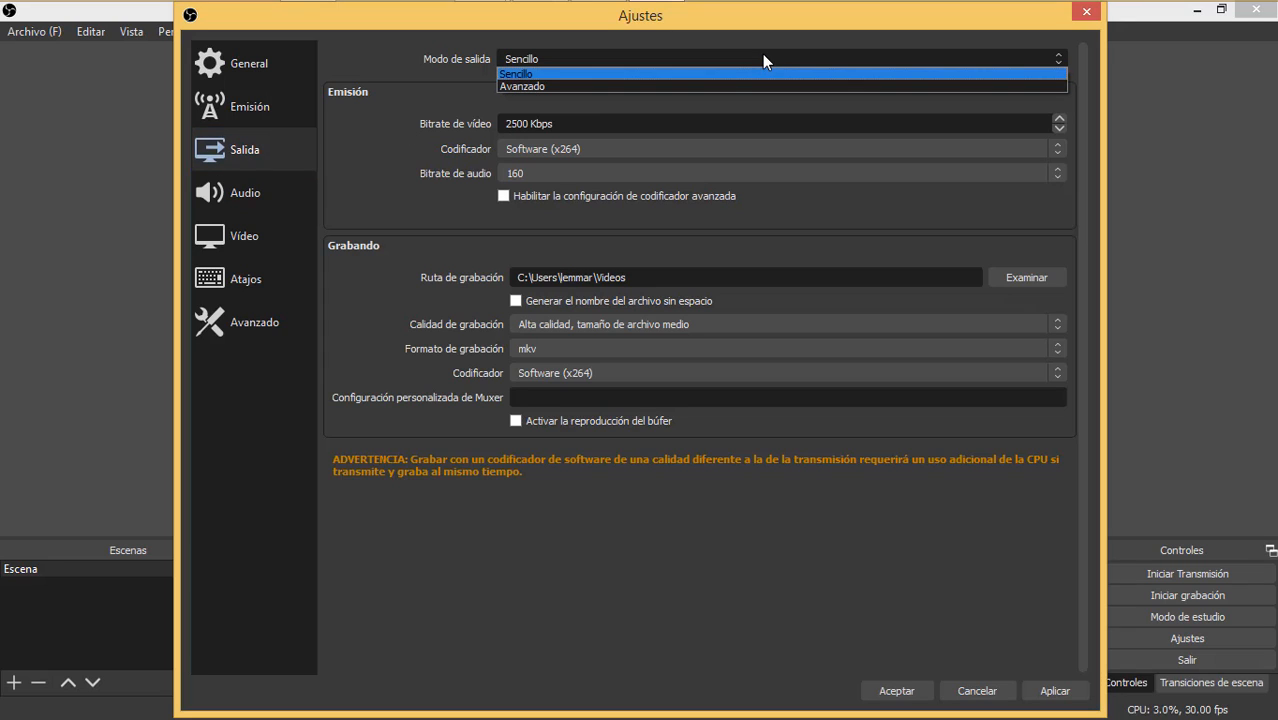
left_click(454, 98)
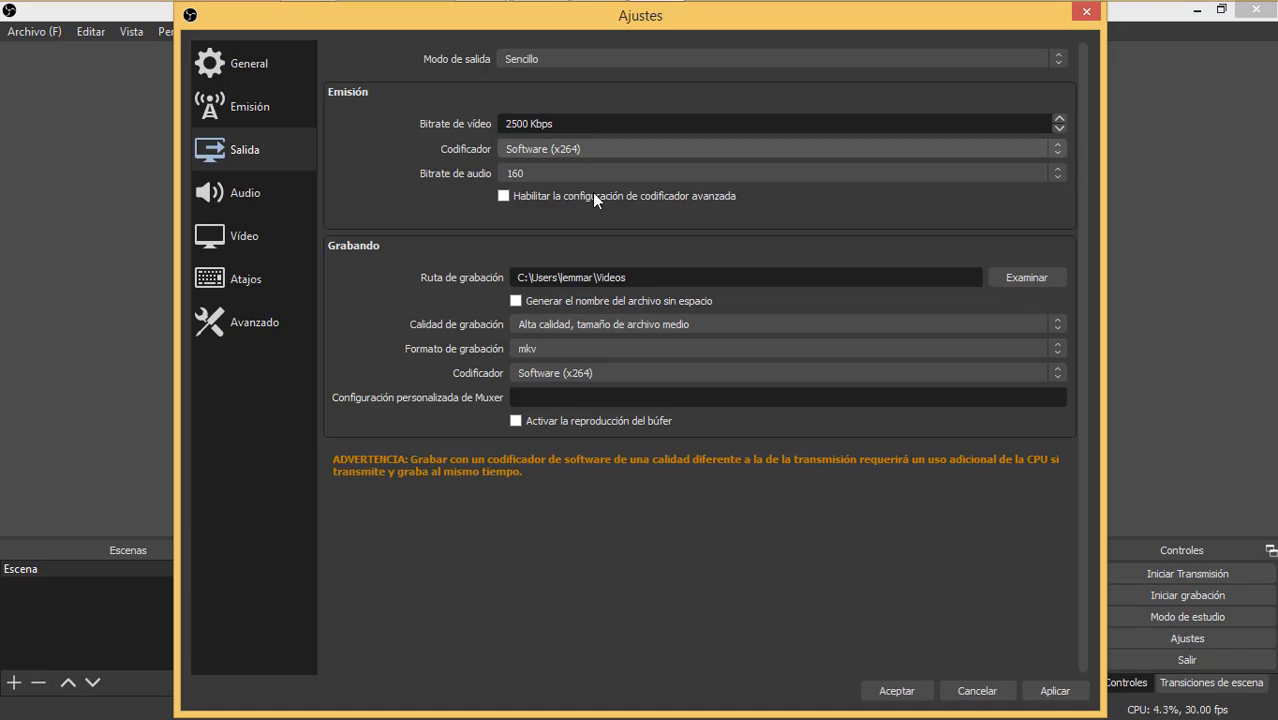
left_click(570, 149)
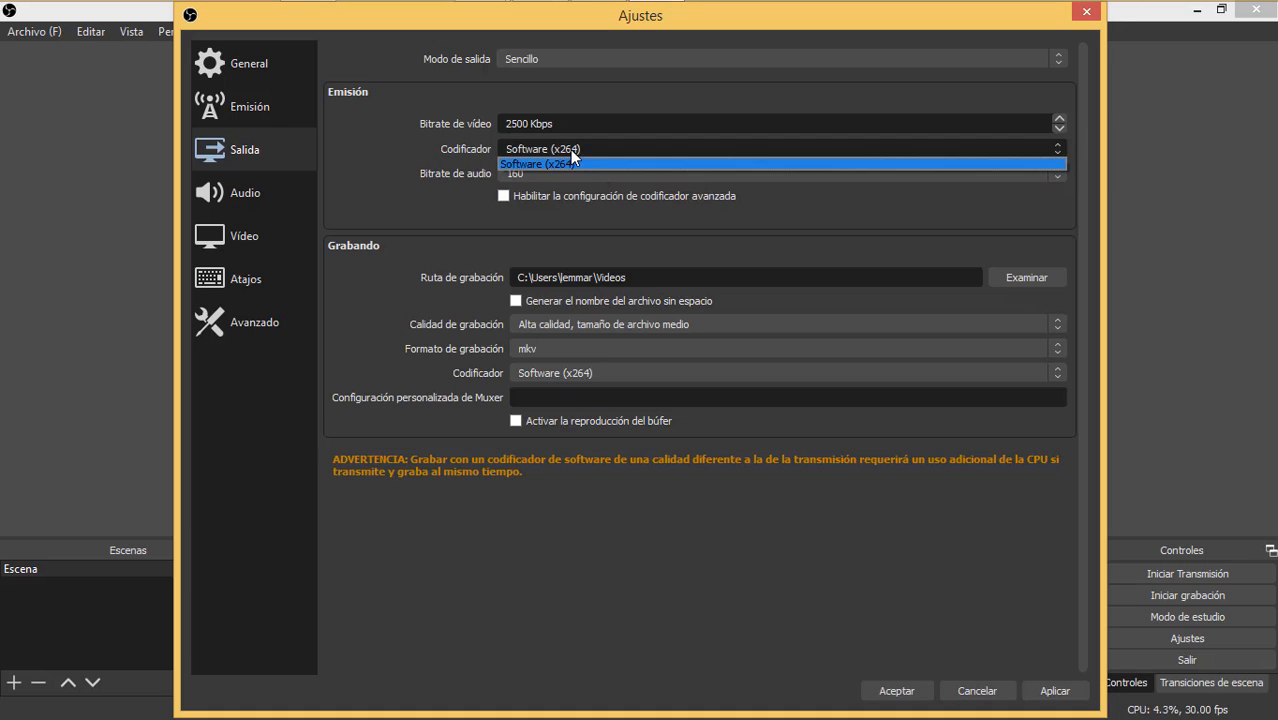
left_click(557, 152)
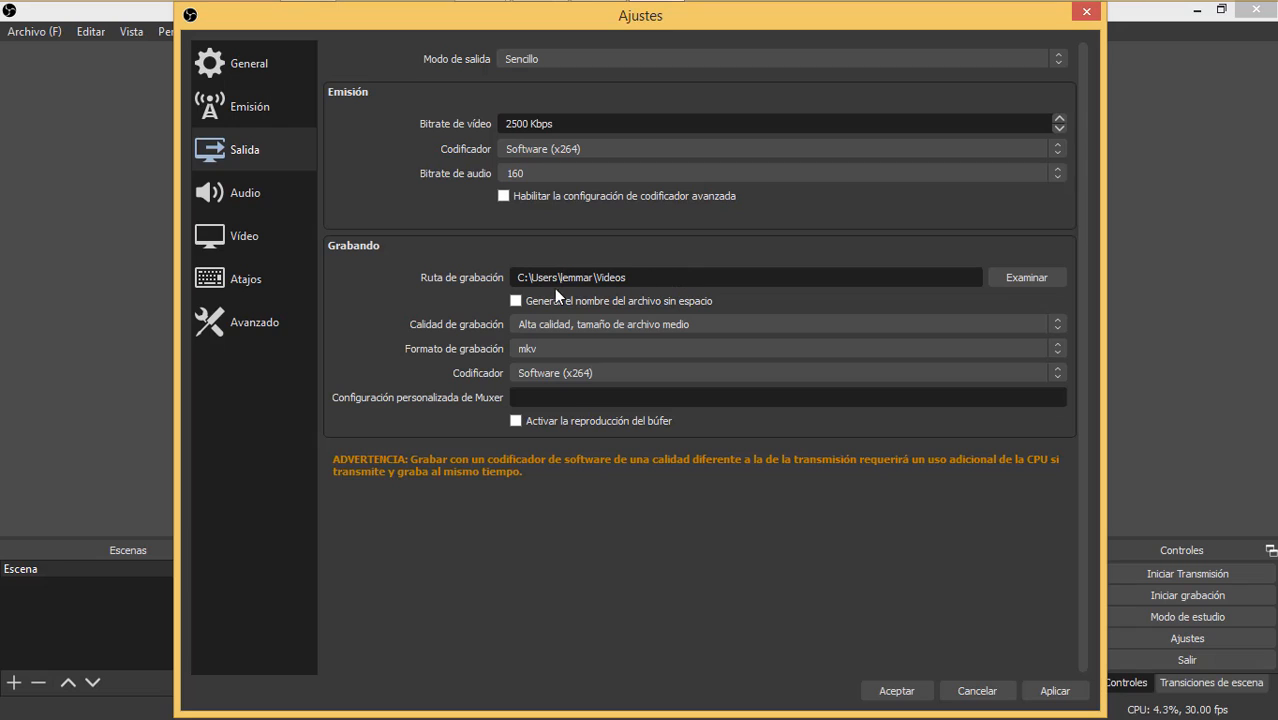
Step: Enable generating recording file names without spaces and review the recording quality choices, keeping "Alta calidad, tamaño de archivo medio"
double_click(613, 278)
left_click(516, 300)
left_click(634, 325)
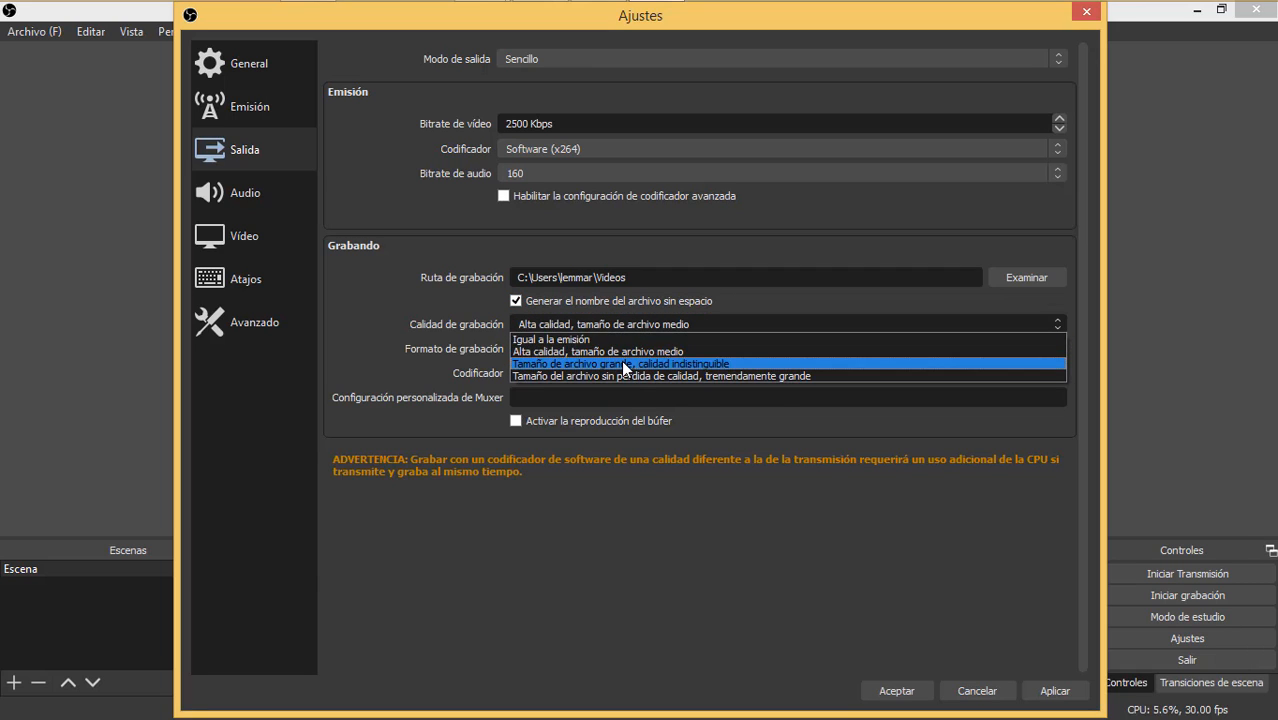
left_click(472, 305)
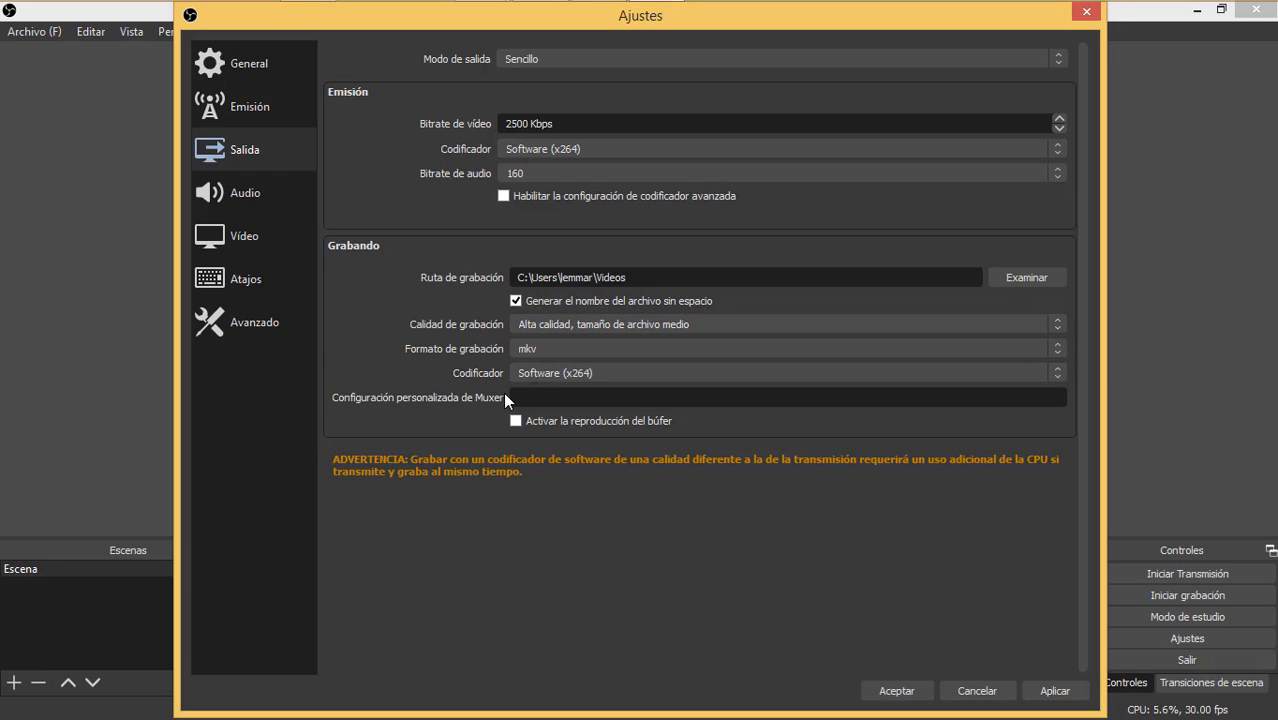
Step: Try mp4 as the recording format in the Salida settings and return it to mkv
left_click(538, 353)
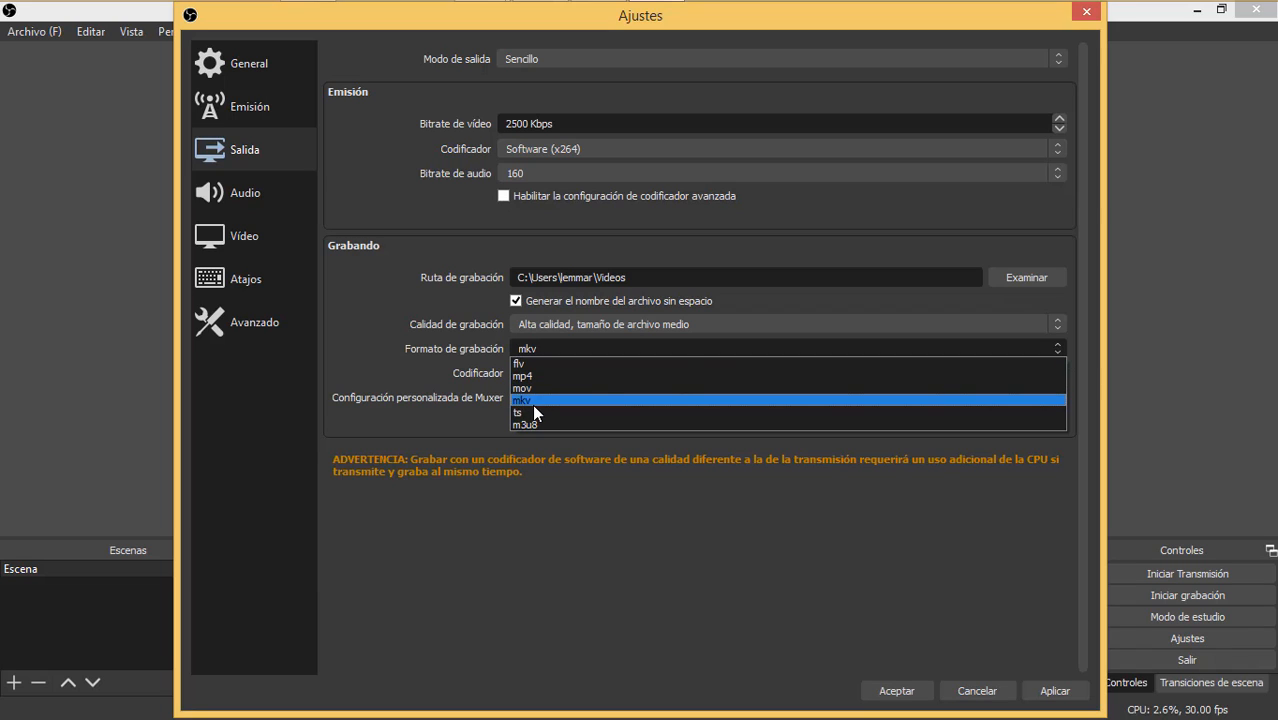
left_click(528, 377)
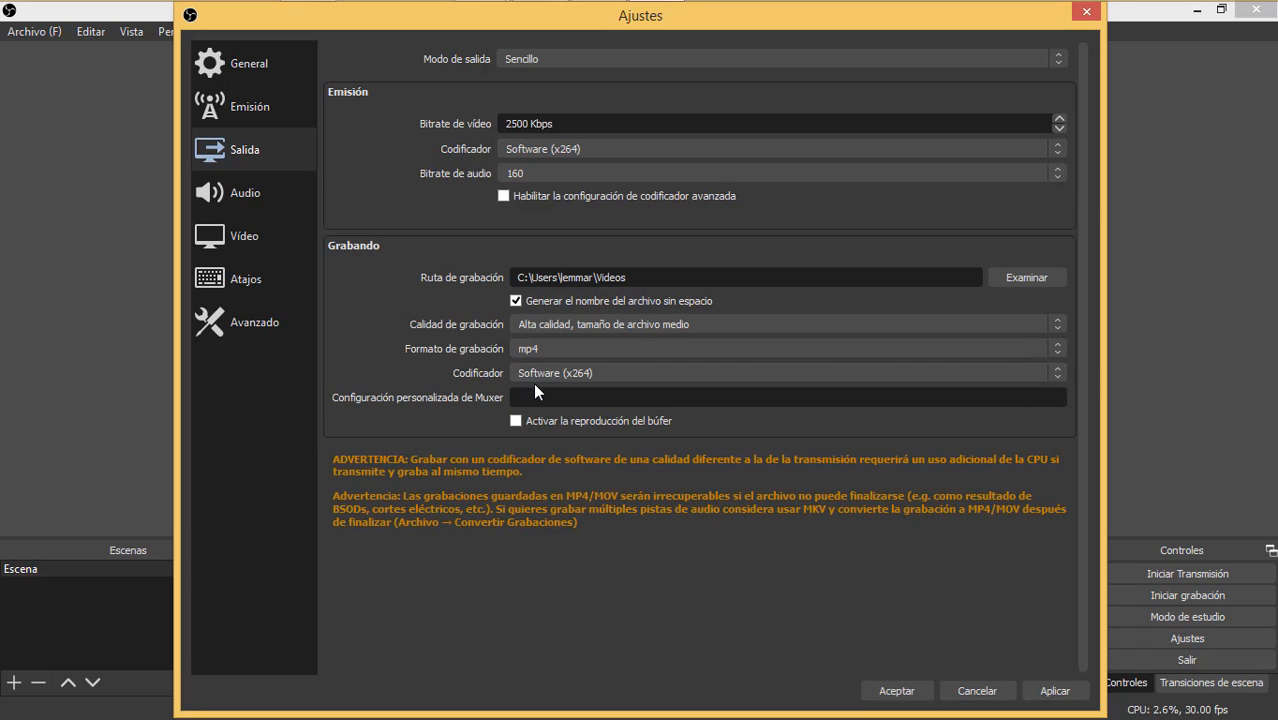
left_click(534, 349)
left_click(540, 397)
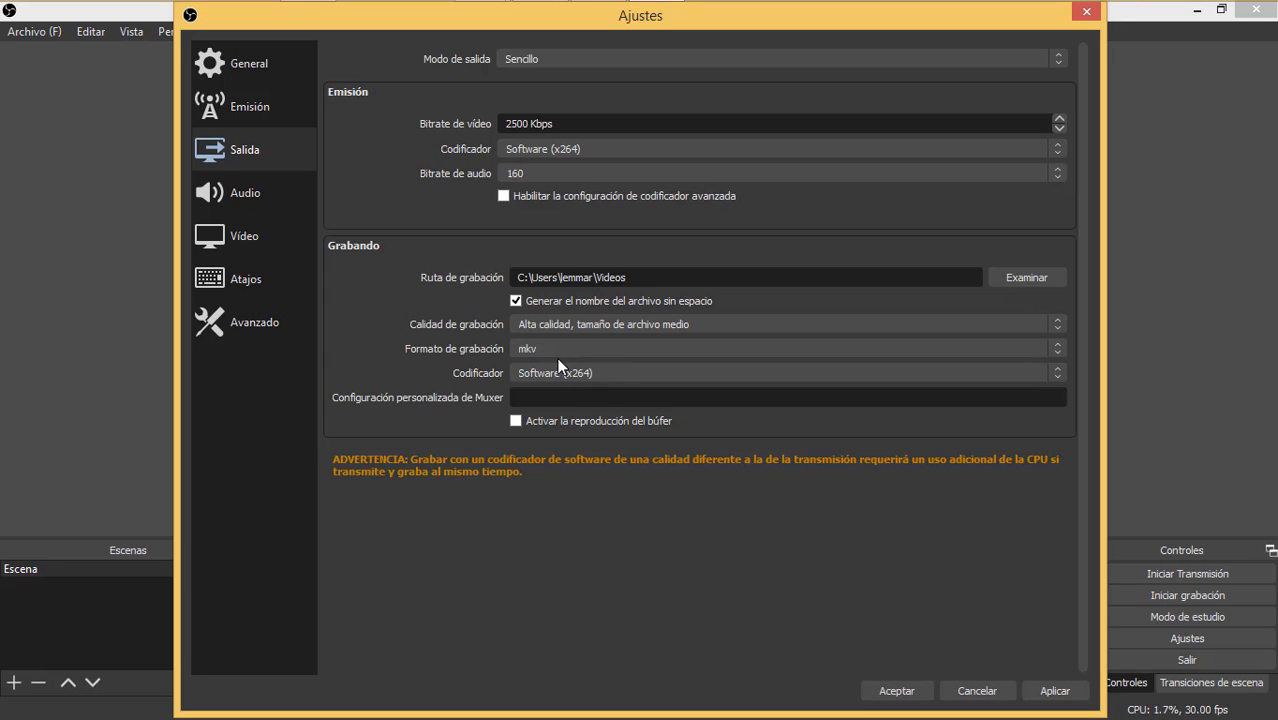
Step: Set the recording format to flv and review the other available formats, keeping flv
left_click(552, 352)
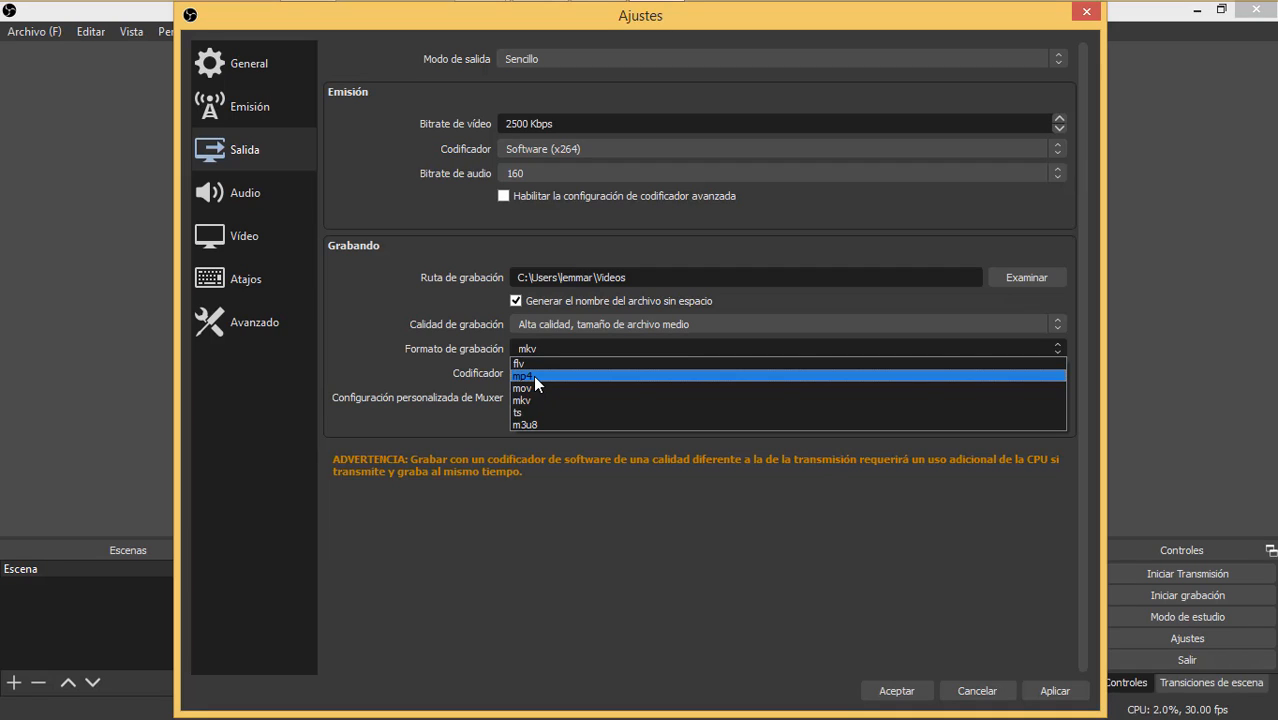
left_click(520, 363)
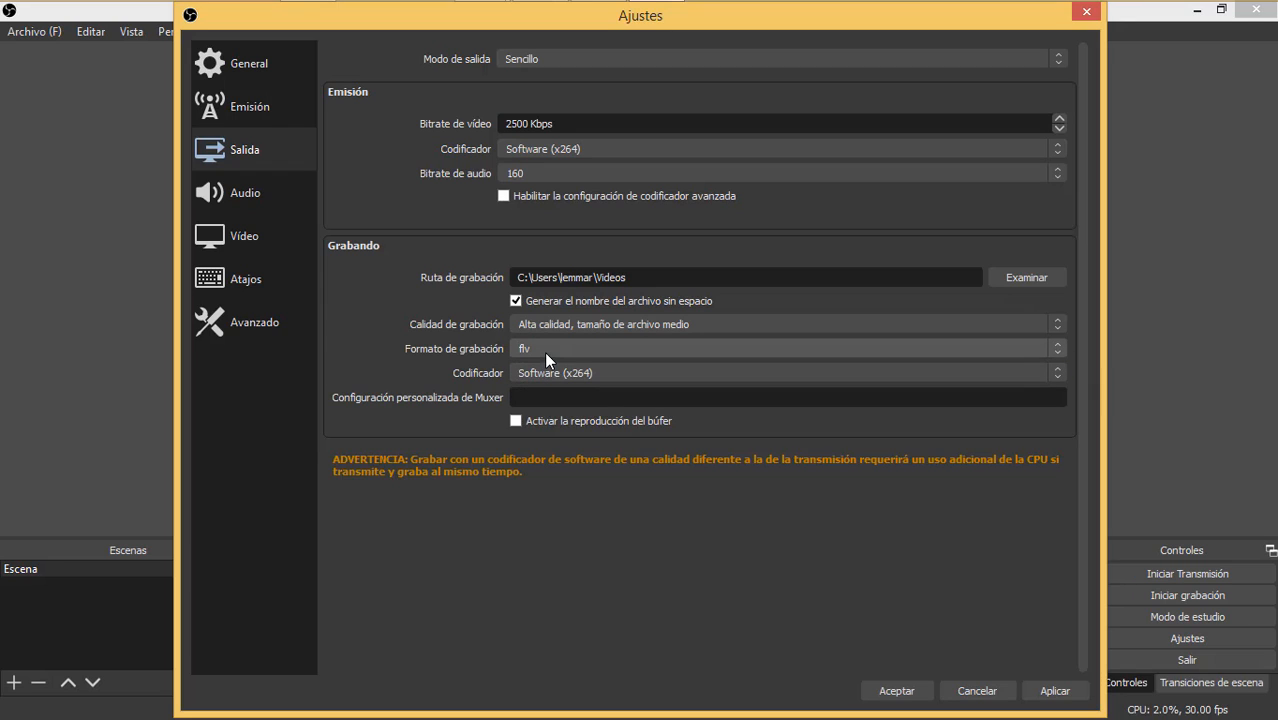
left_click(536, 348)
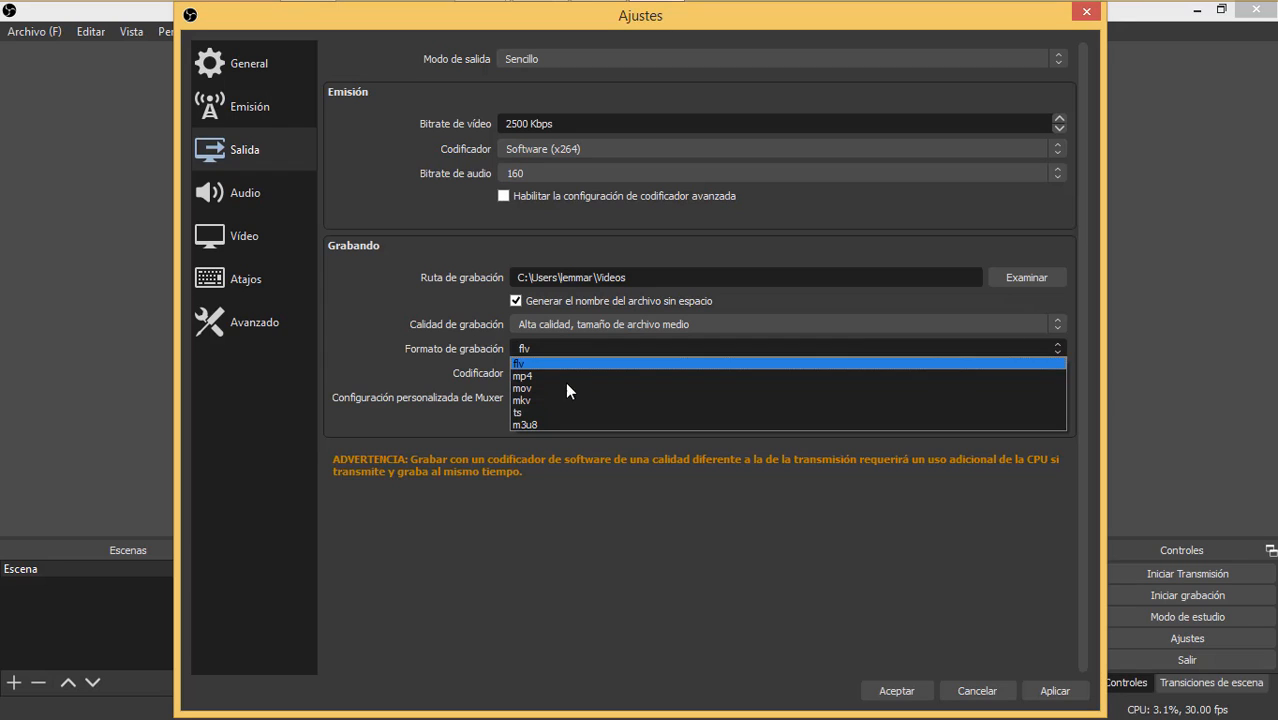
left_click(521, 365)
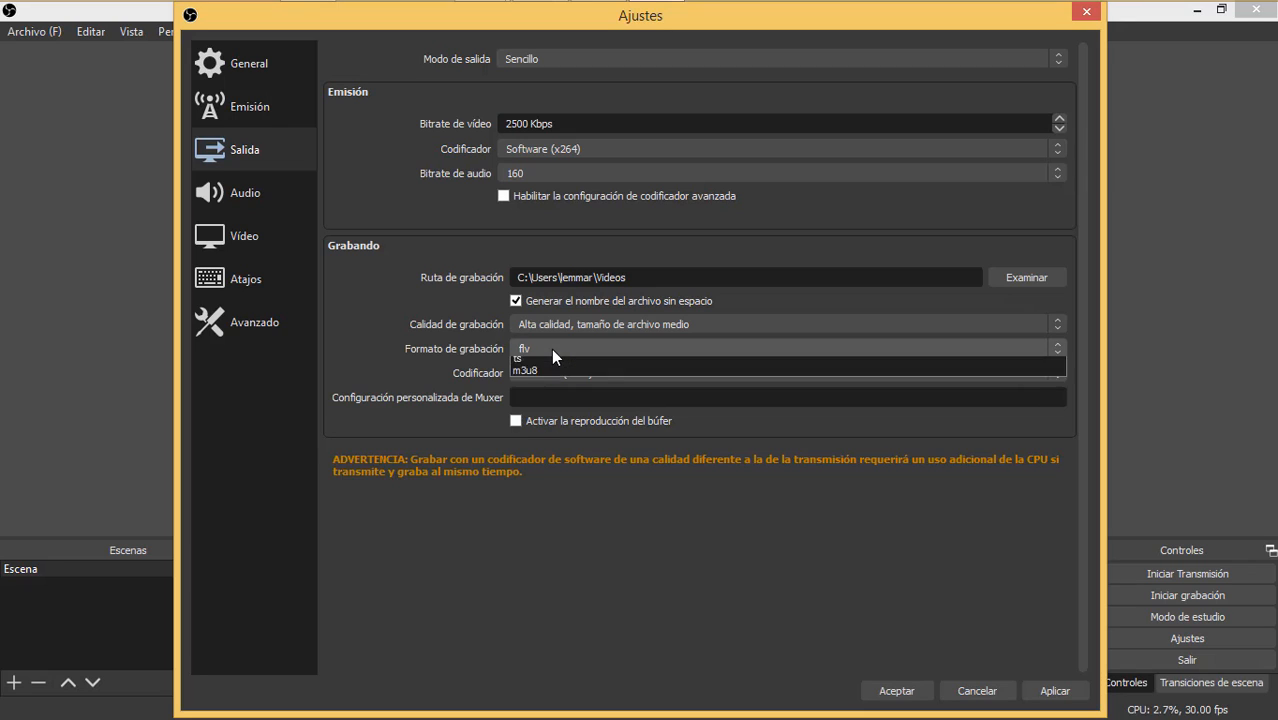
left_click(551, 348)
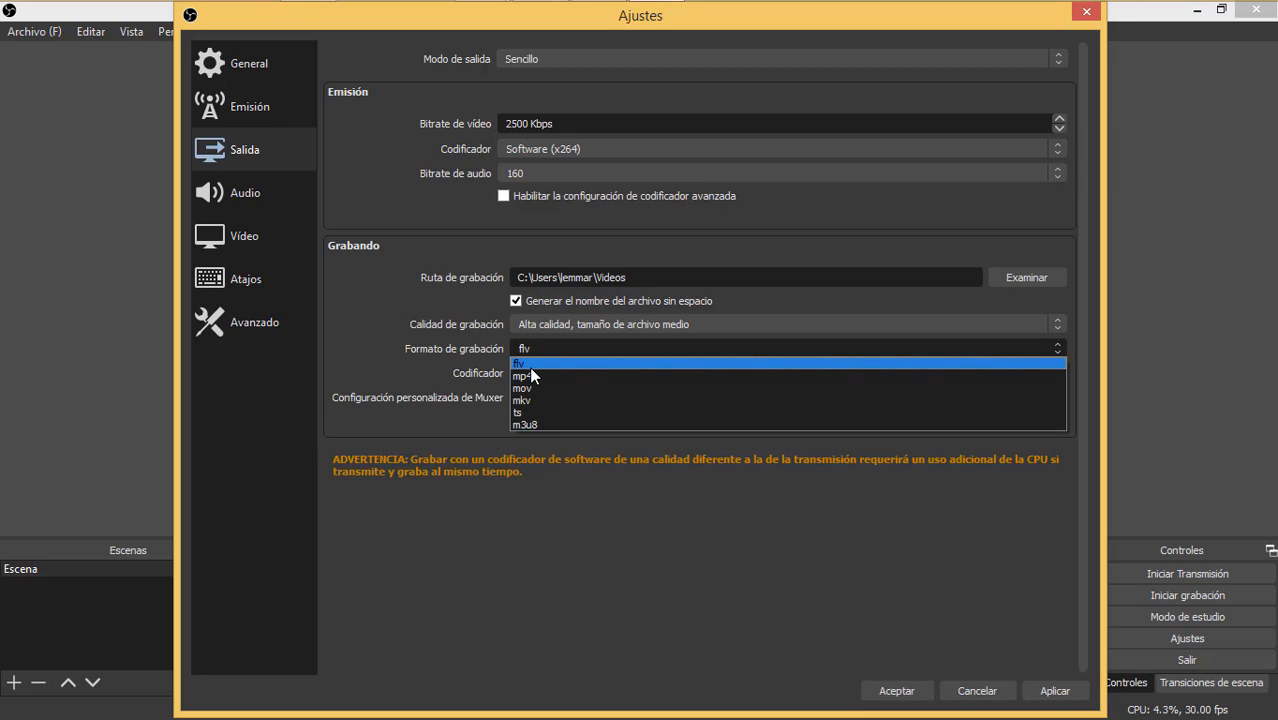
left_click(518, 359)
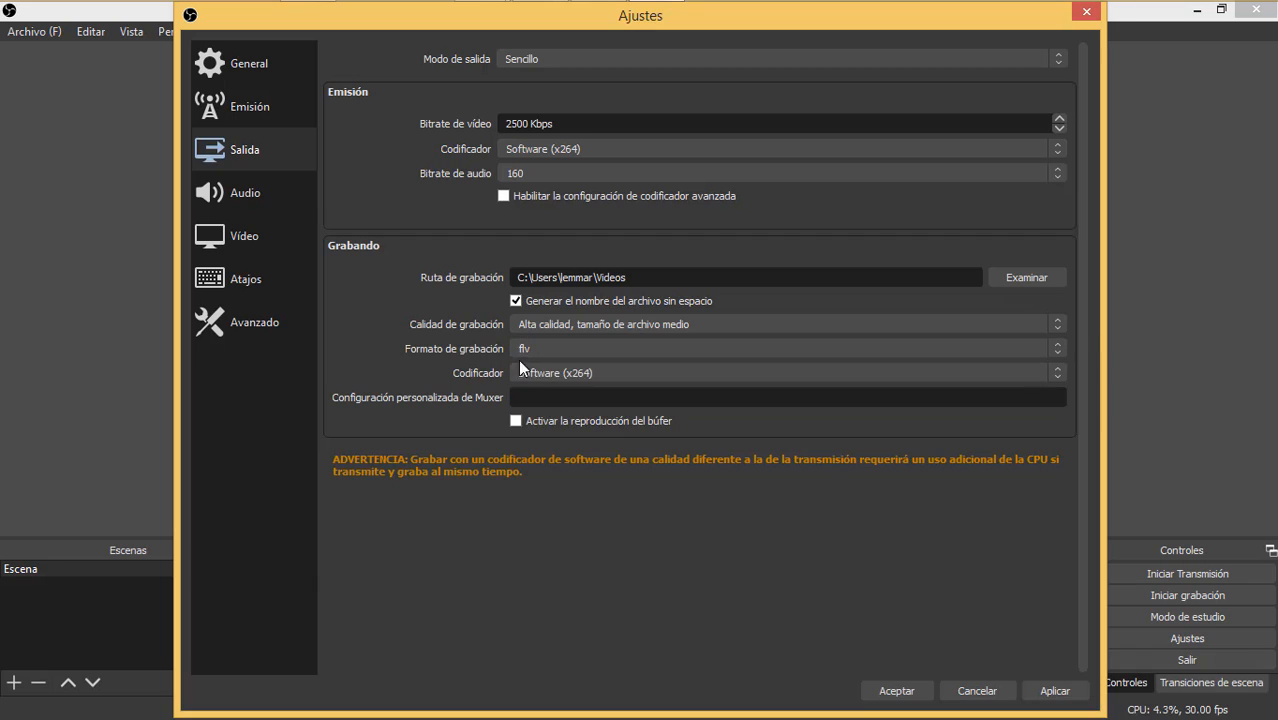
Step: Try mp4 as the recording format, return it to flv, and review the recording encoder choices, keeping Software (x264)
key("Down")
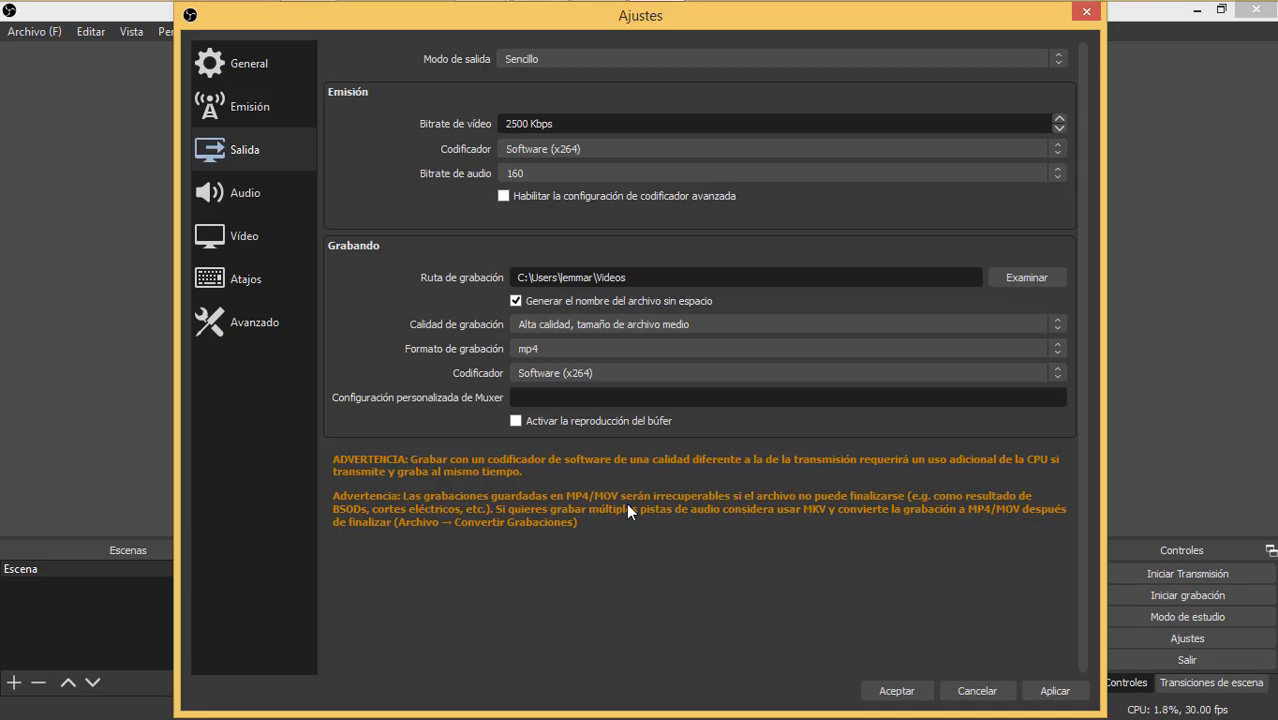
left_click(541, 350)
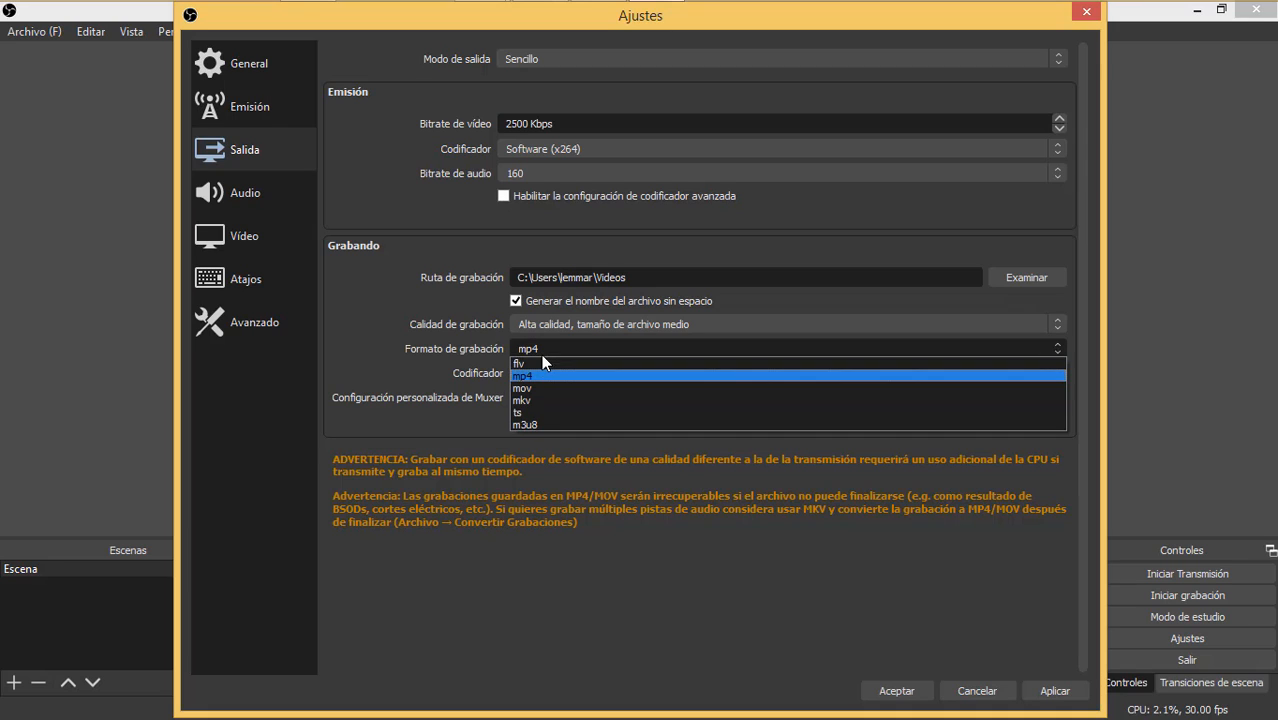
left_click(541, 365)
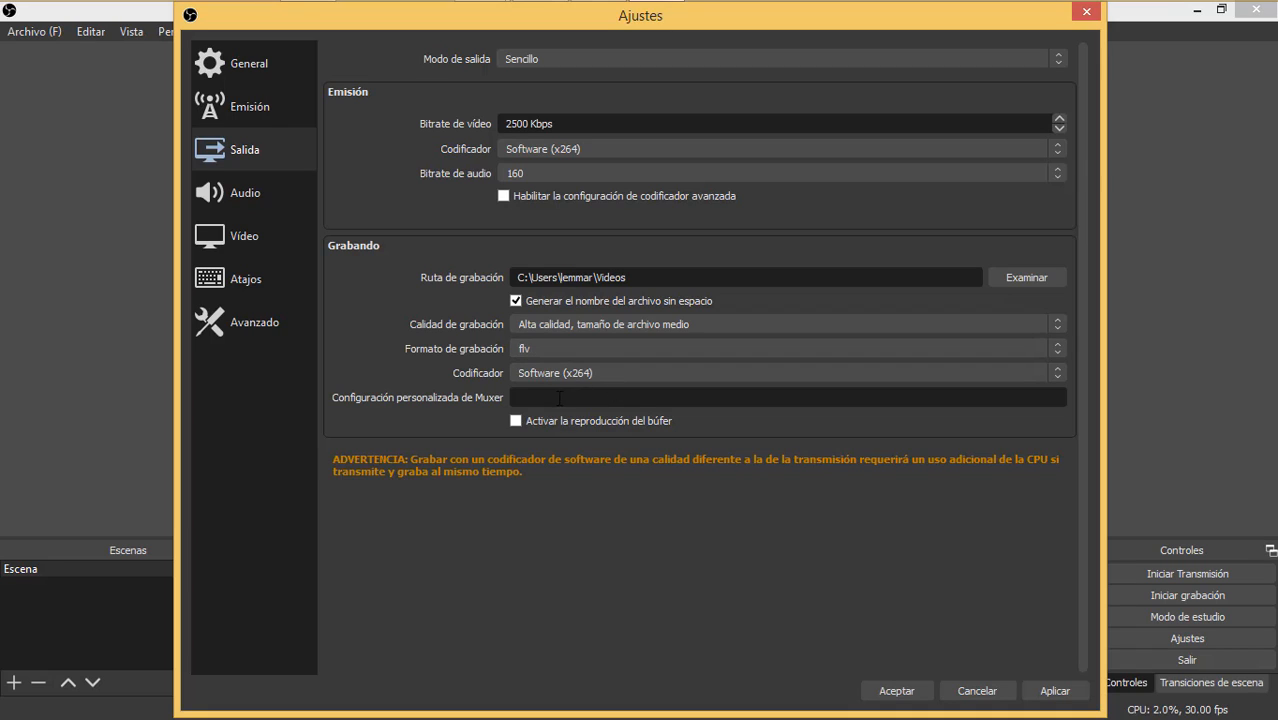
left_click(600, 377)
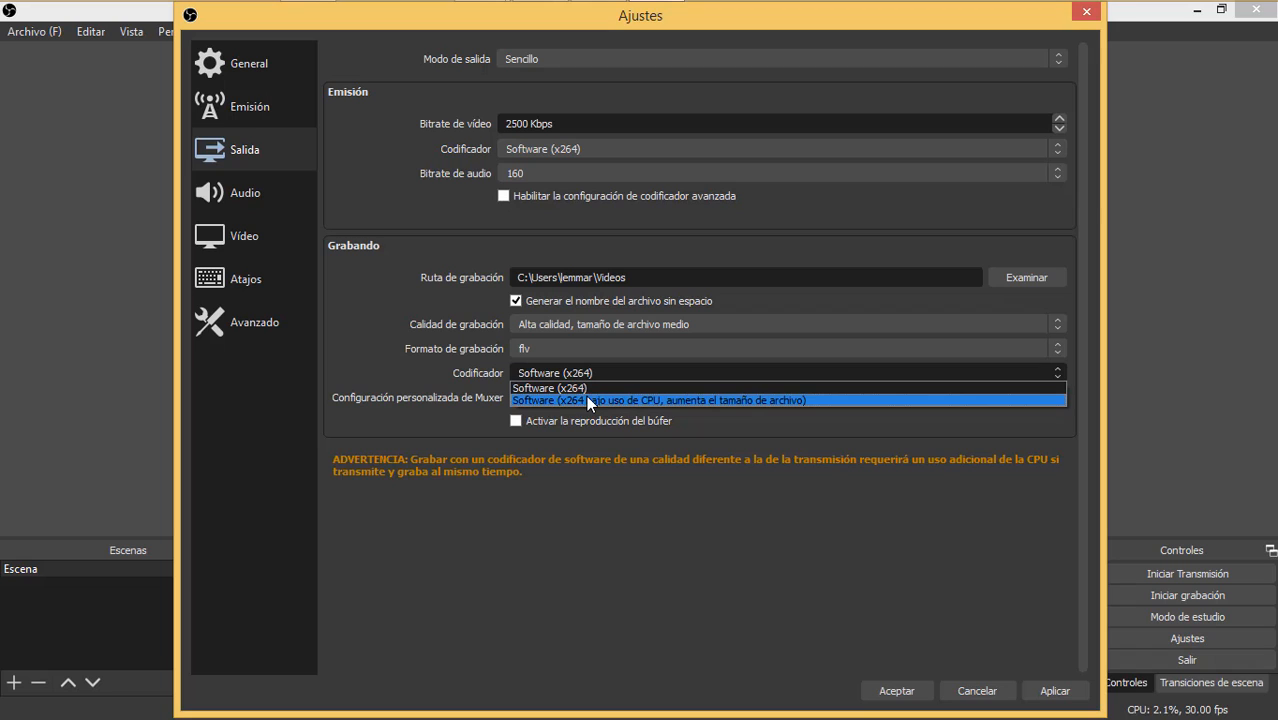
left_click(439, 373)
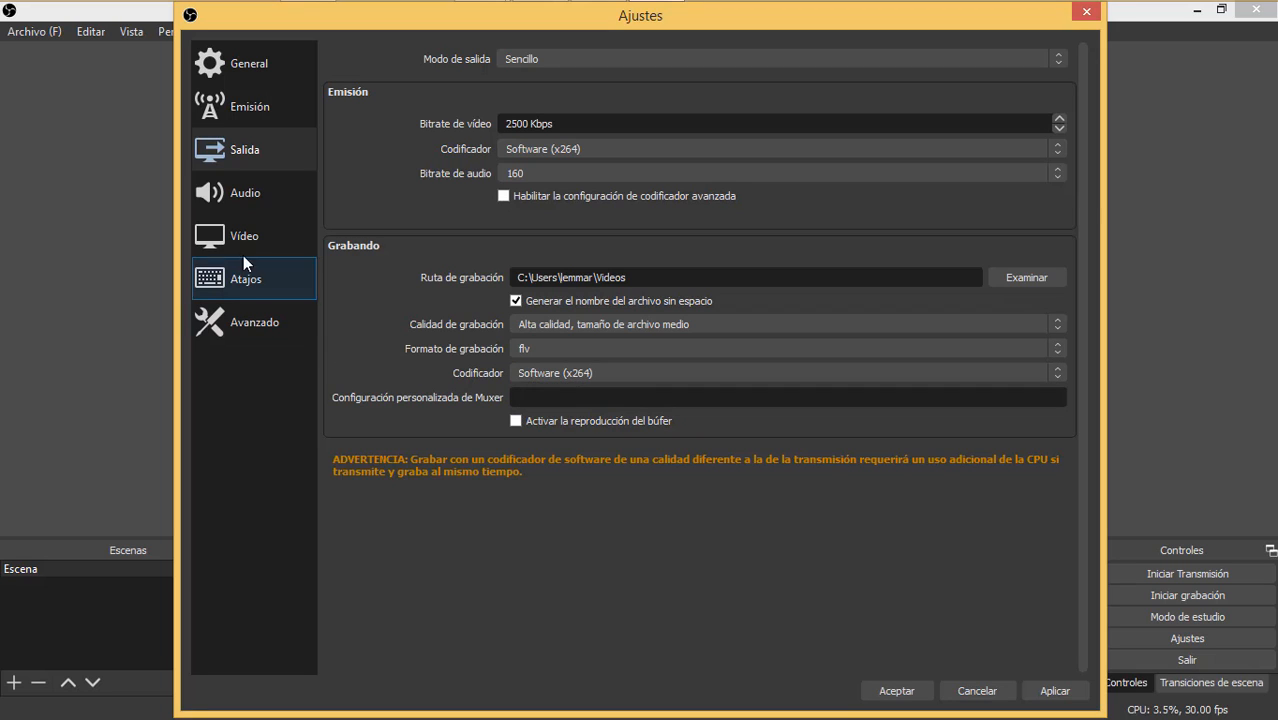
Step: In the audio settings, set the Mic/auxiliar device to Micrófono (AT2020 USB) and the desktop audio to Altavoces (Realtek High Definition Audio)
left_click(240, 192)
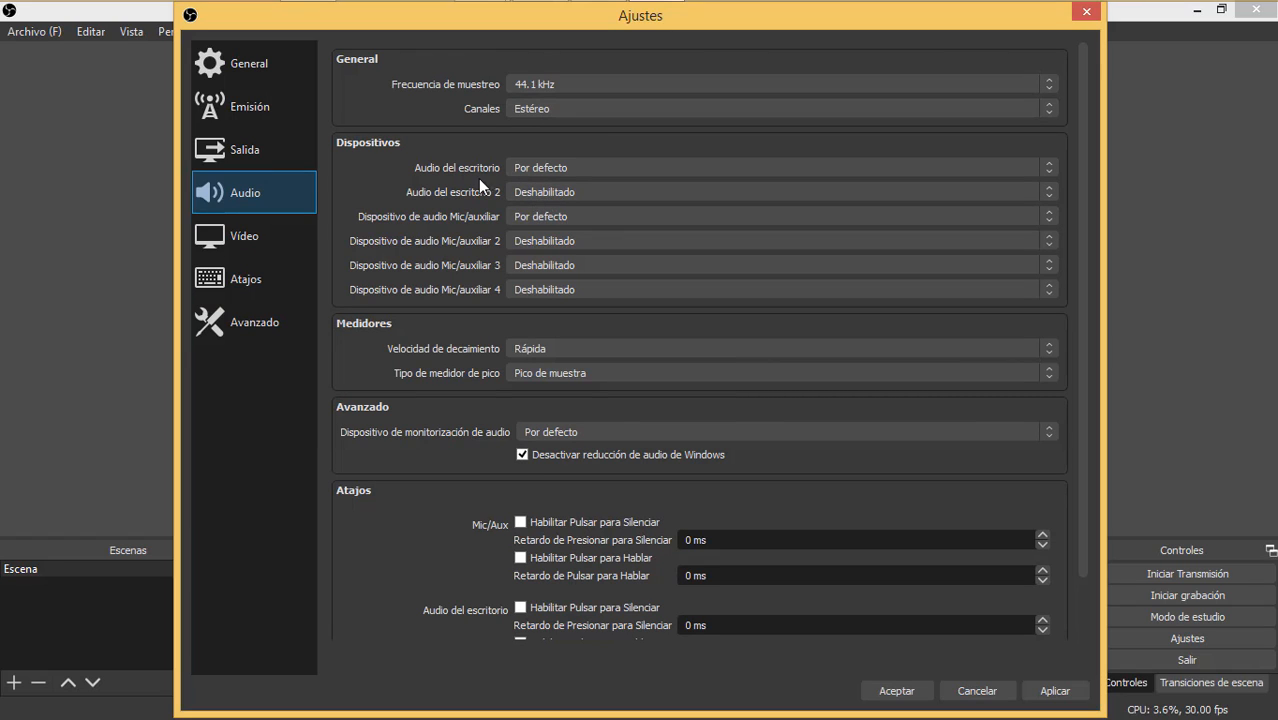
left_click(550, 170)
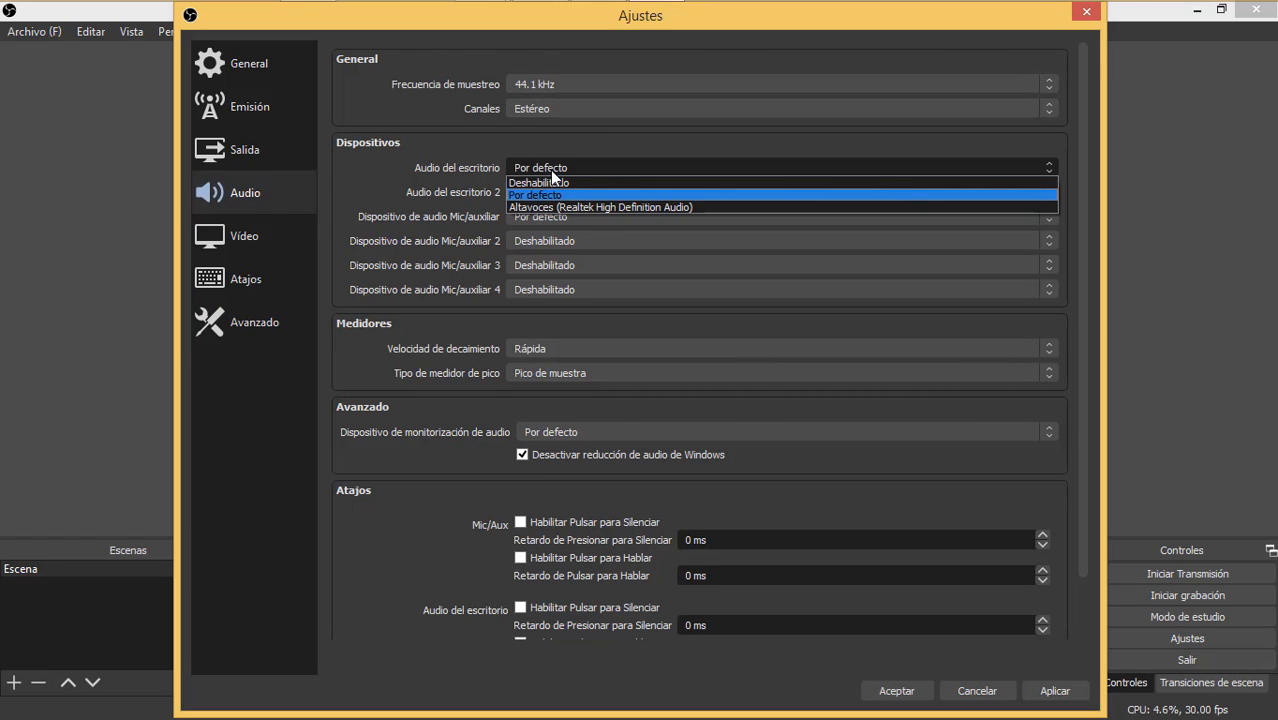
left_click(552, 171)
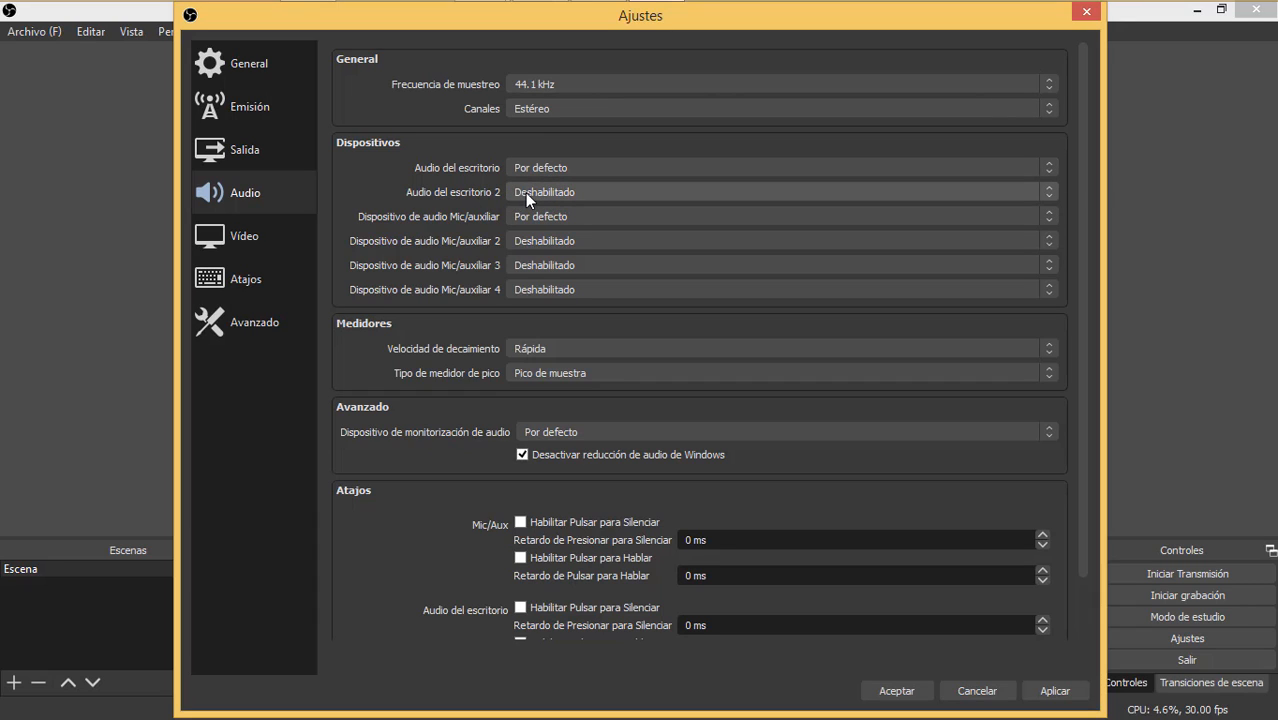
left_click(522, 192)
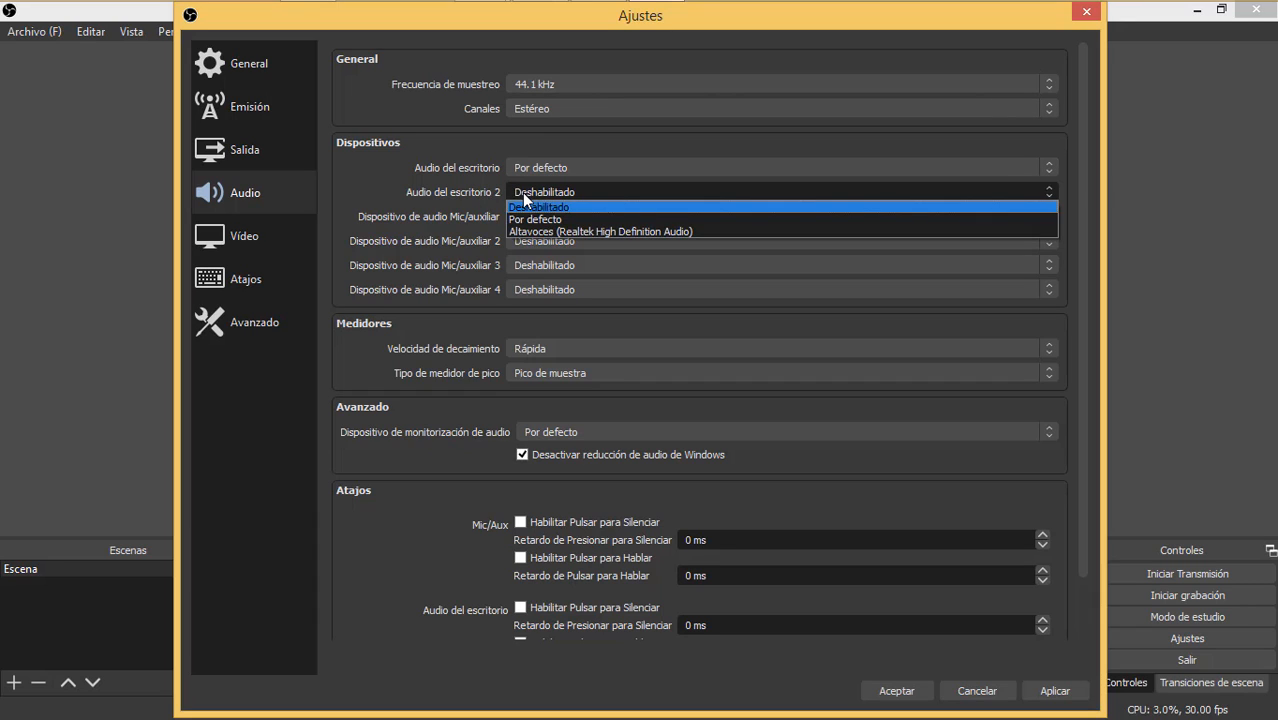
left_click(479, 199)
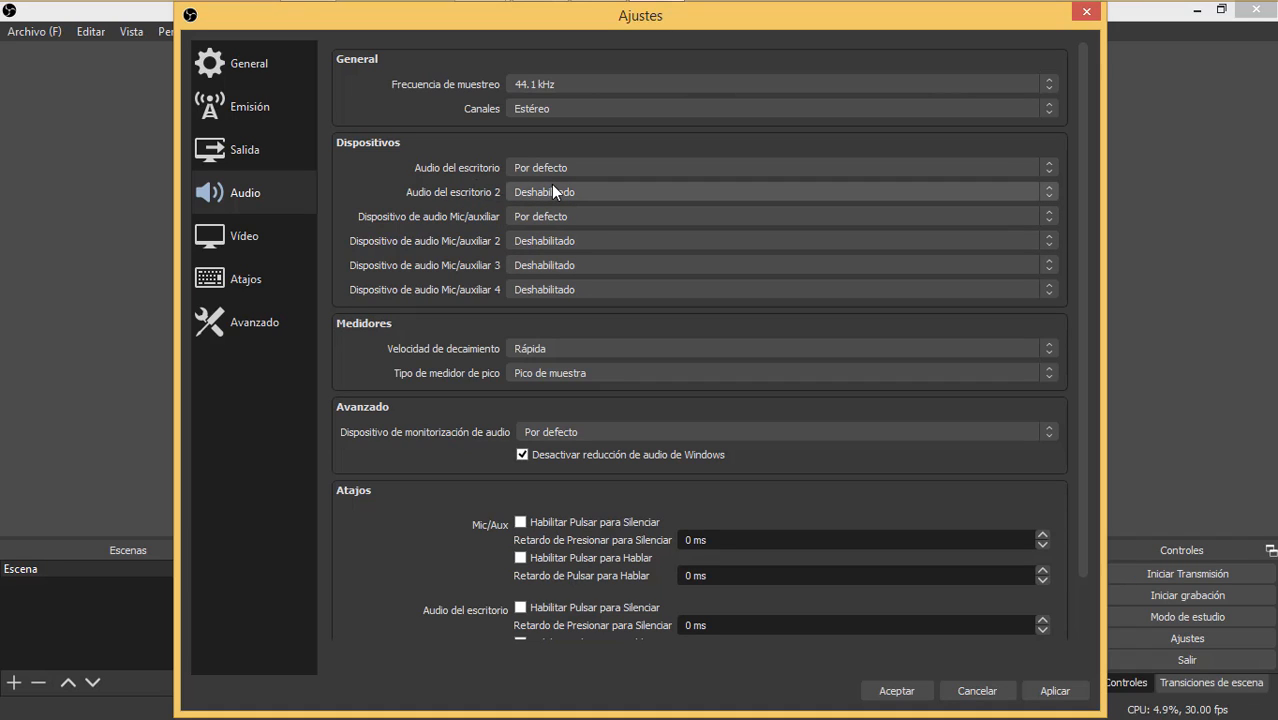
left_click(542, 215)
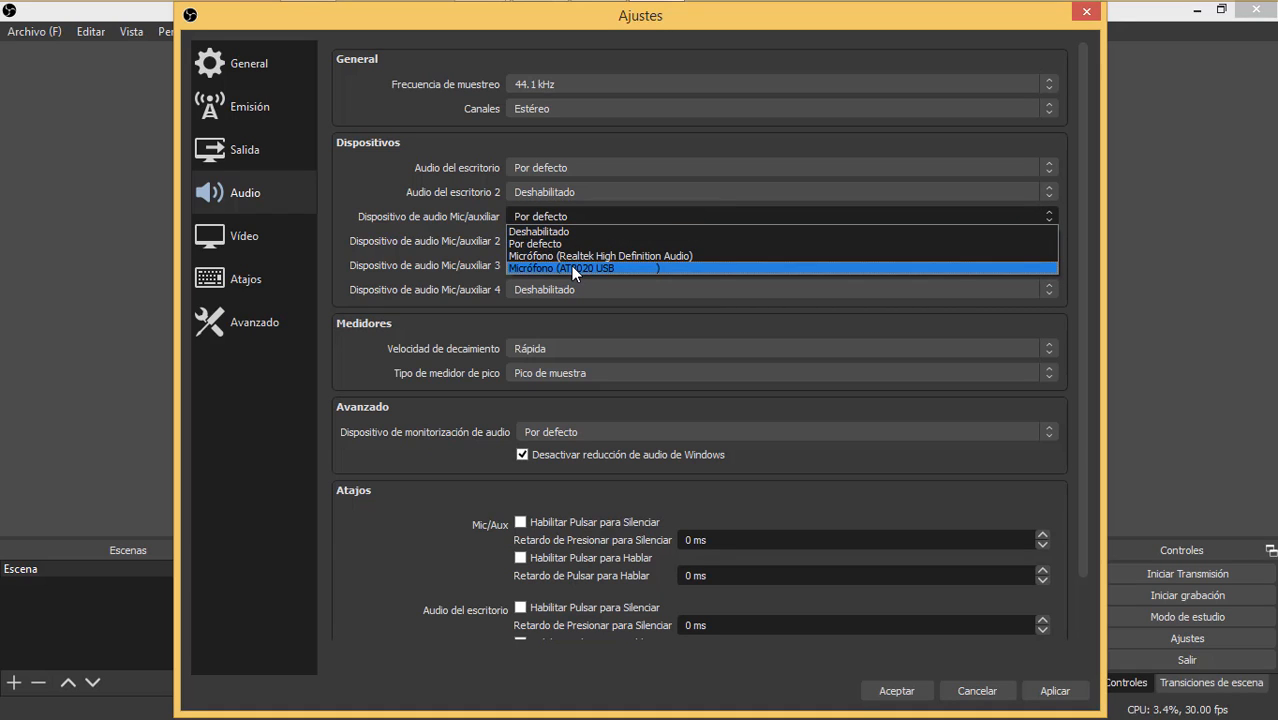
left_click(571, 266)
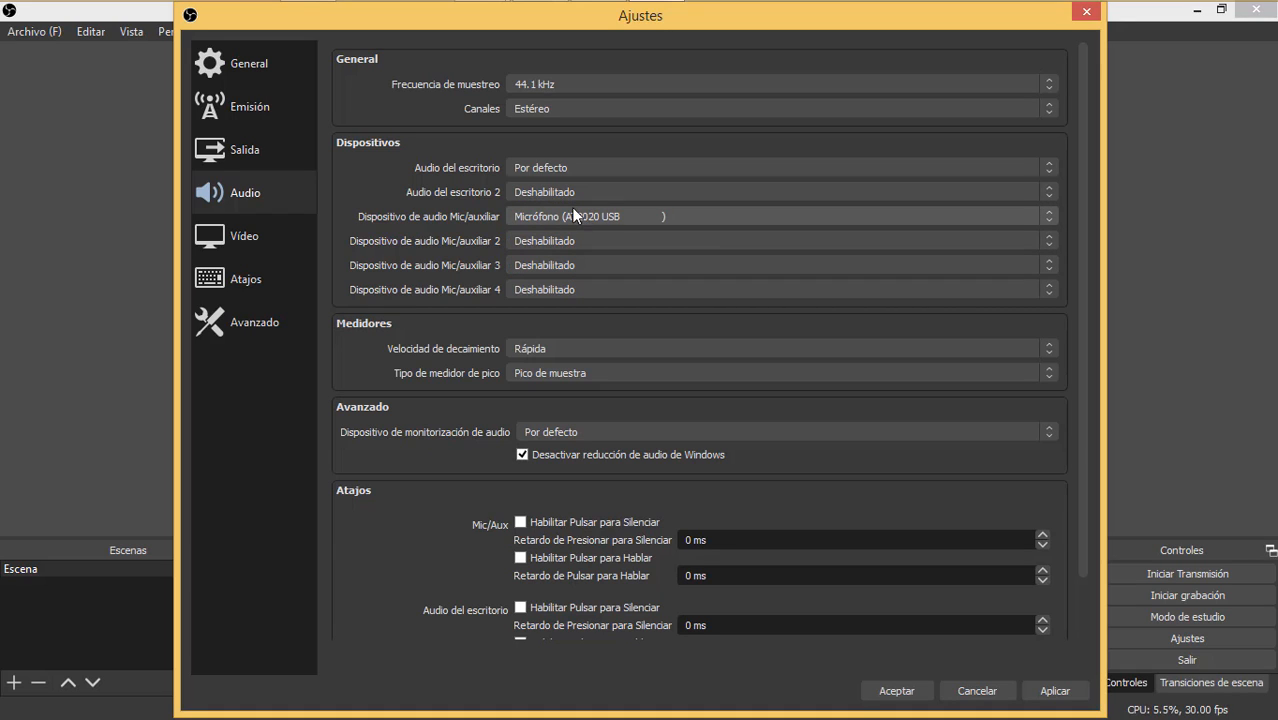
left_click(548, 167)
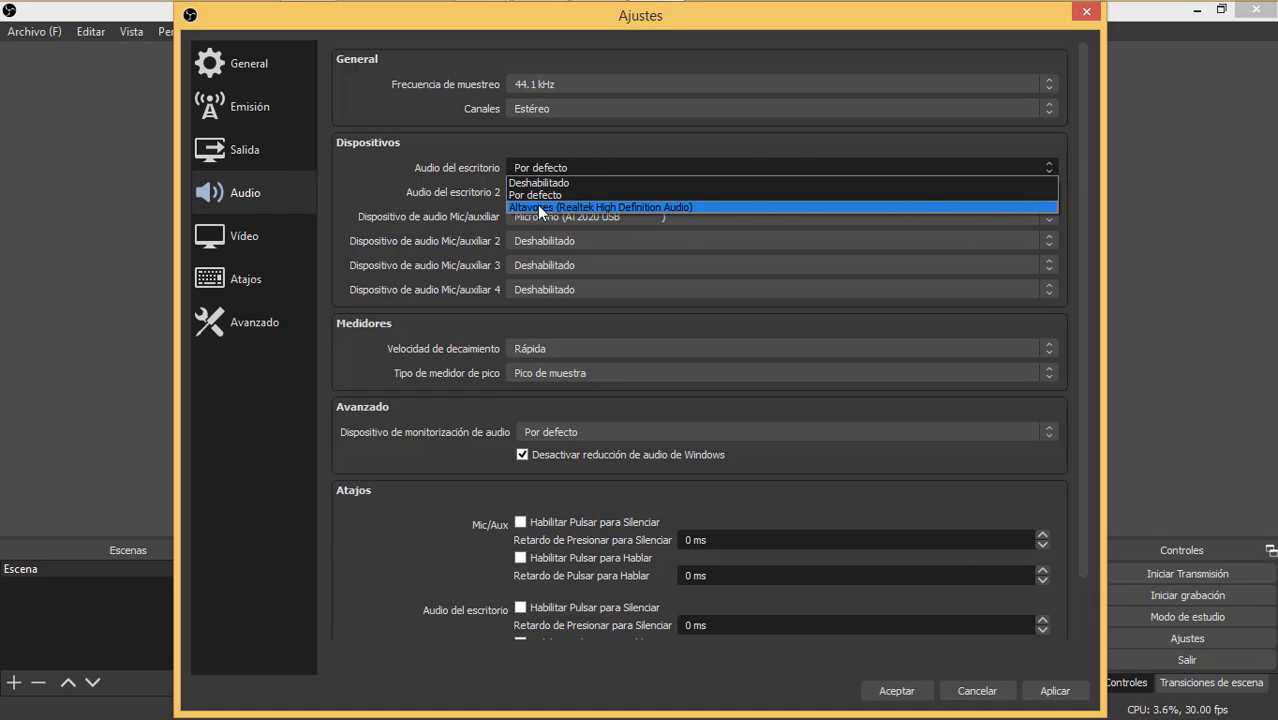
left_click(545, 207)
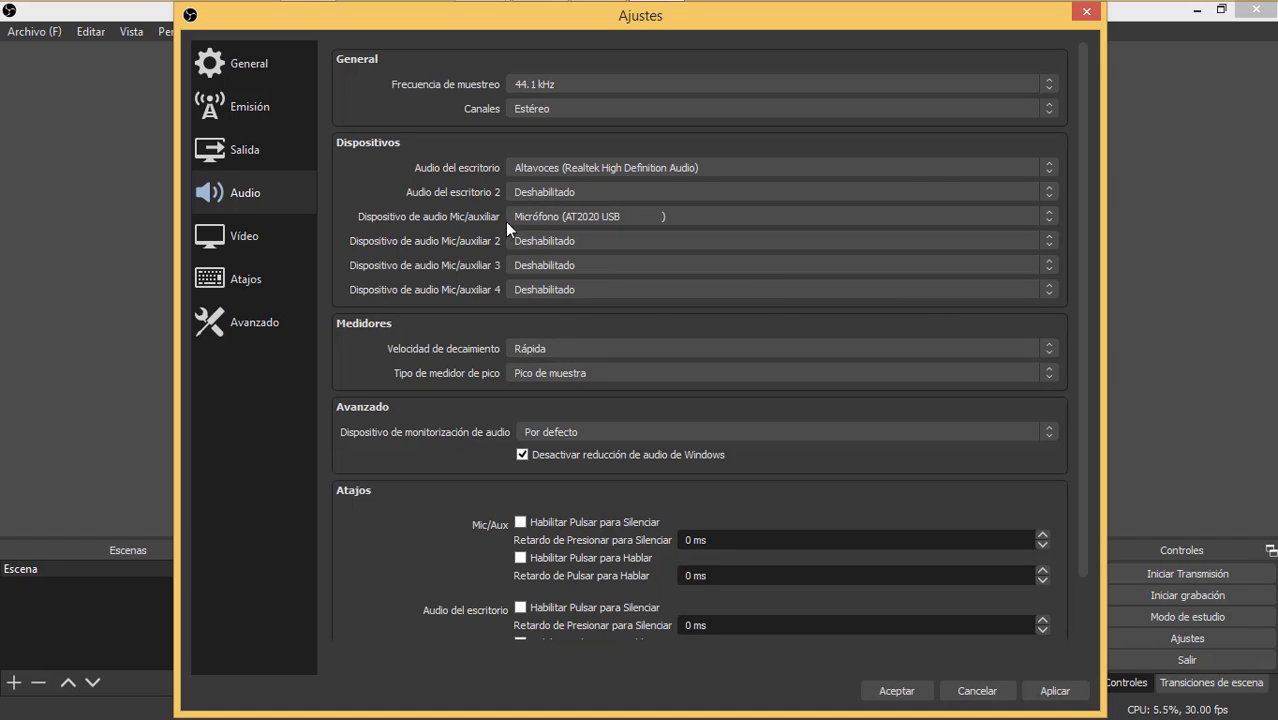
Step: Set the audio monitoring device to Altavoces (Realtek High Definition Audio), and turn Mic/Aux push-to-mute and push-to-talk on and back off
scroll(693, 433, "down", 1)
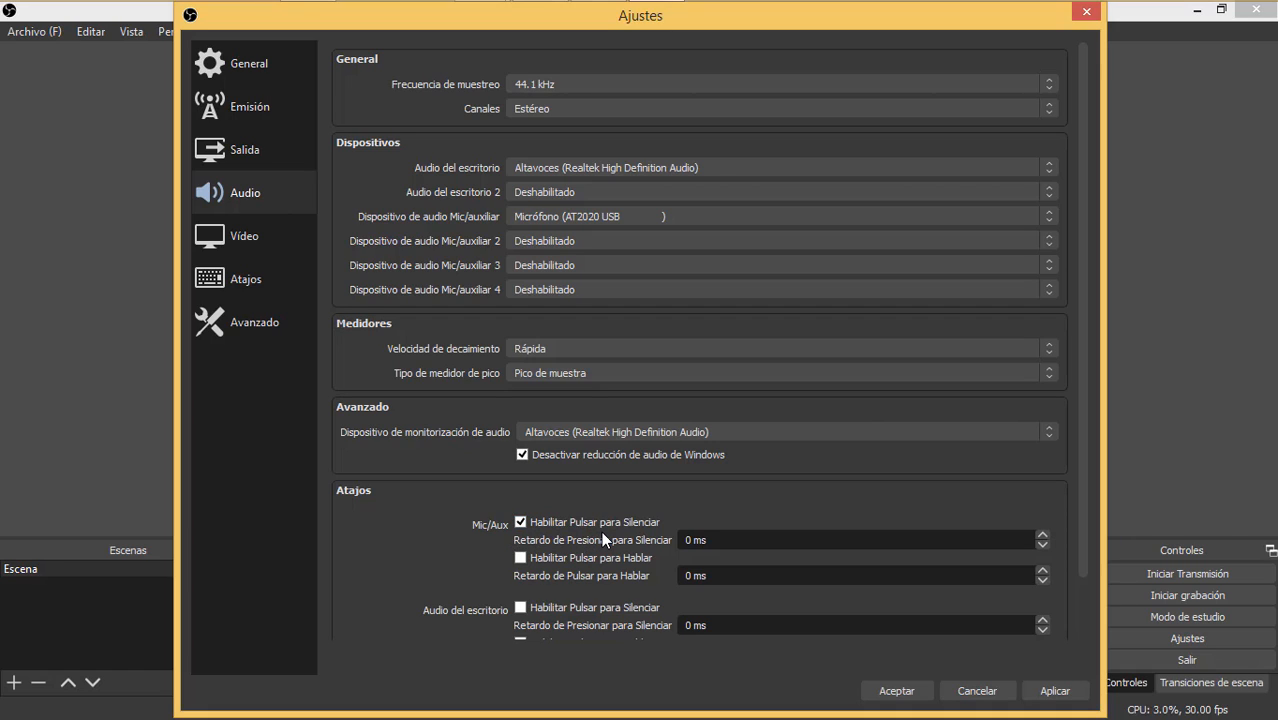
left_click(520, 558)
scroll(570, 572, "down", 2)
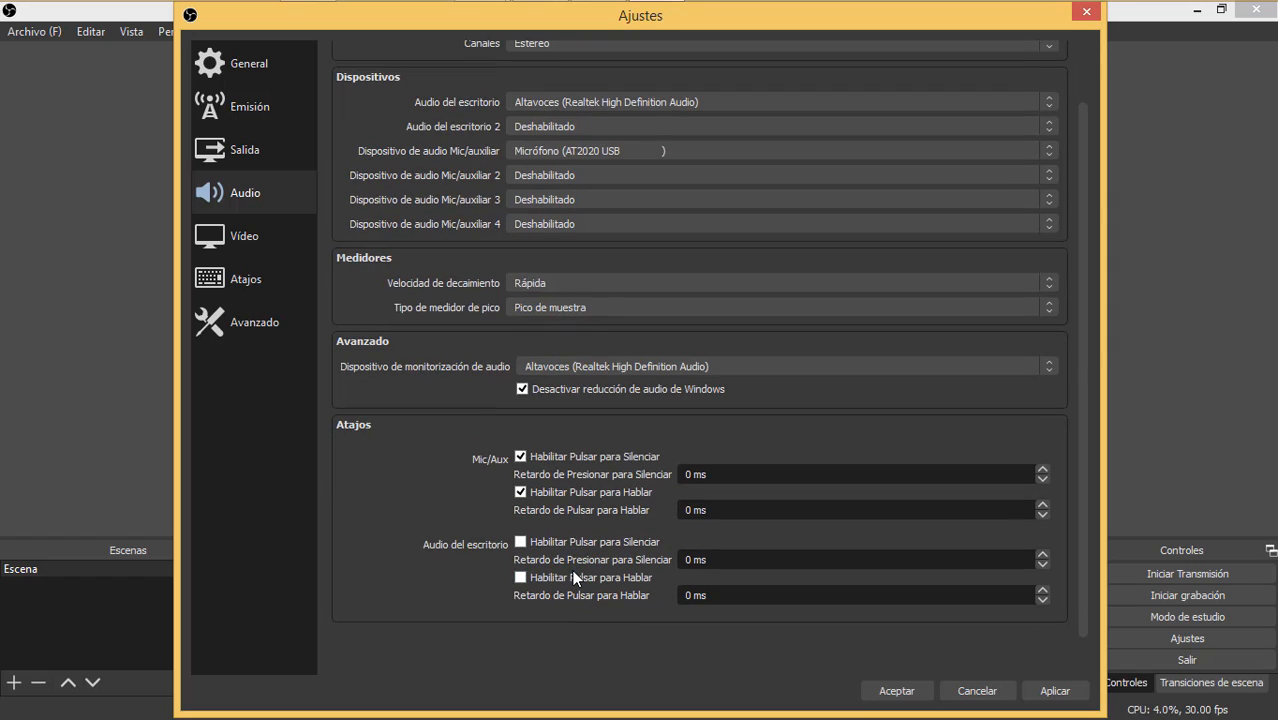
left_click(520, 492)
left_click(519, 455)
Step: In the video settings, keep the base resolution at 1366x768 and set the scaled output resolution to 1364x768
left_click(220, 230)
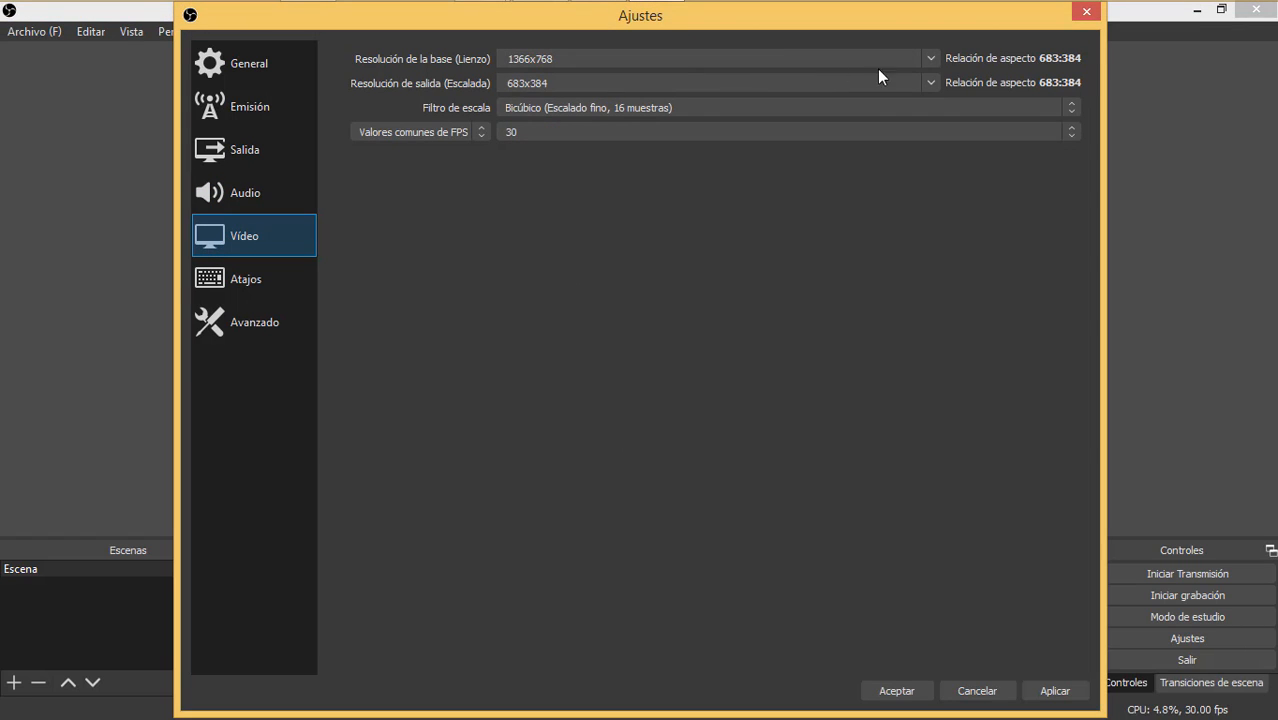
left_click(928, 60)
left_click(928, 60)
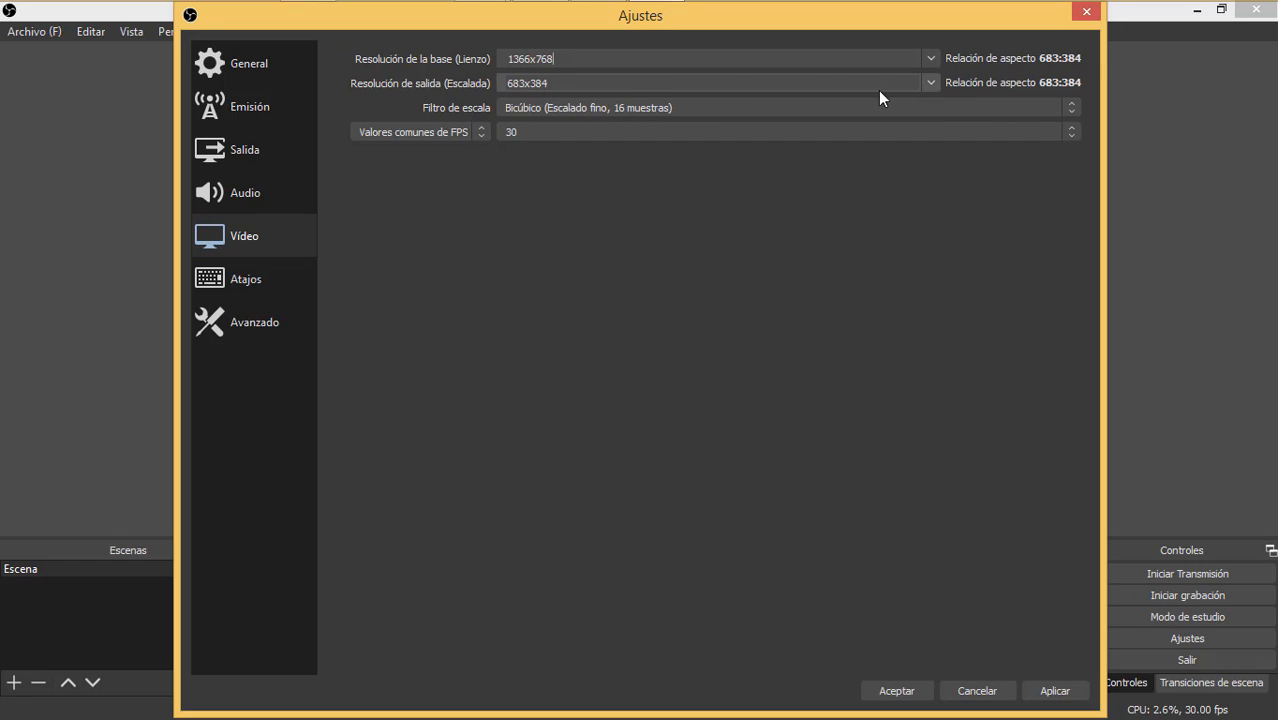
left_click(930, 83)
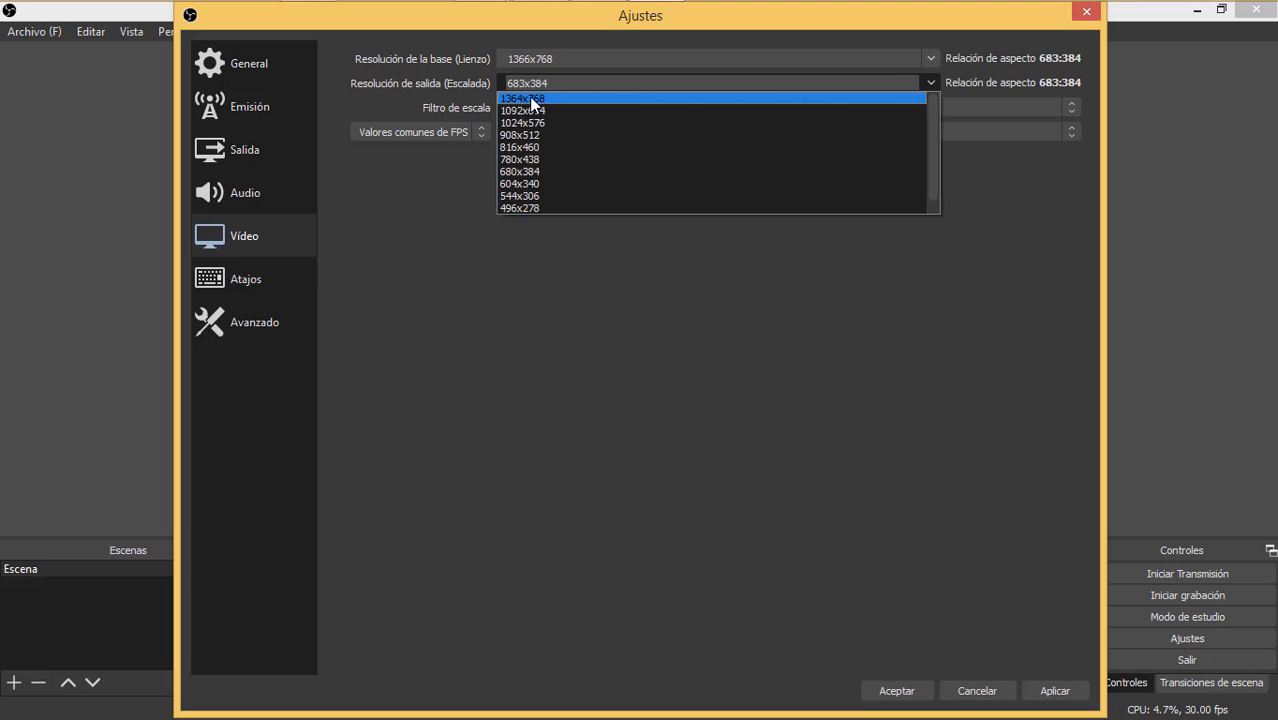
left_click(532, 99)
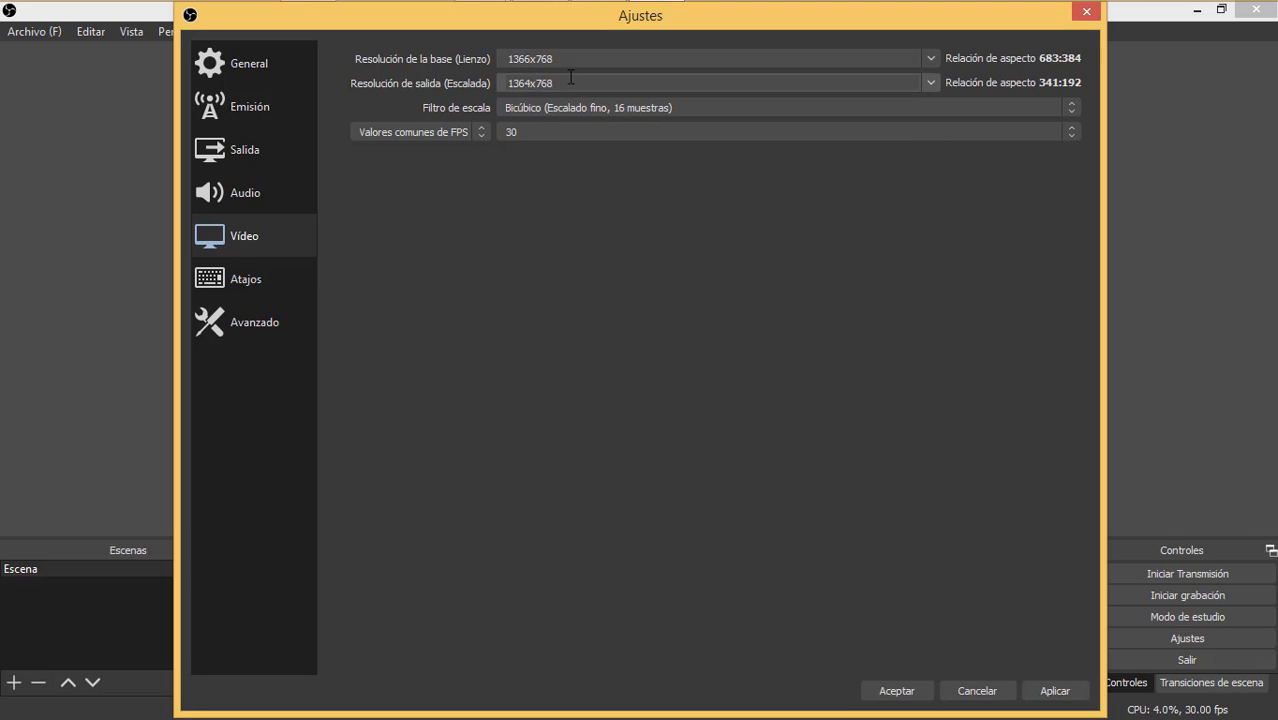
Step: Try 1092x614 as the scaled output resolution and return it to 1364x768
left_click(930, 84)
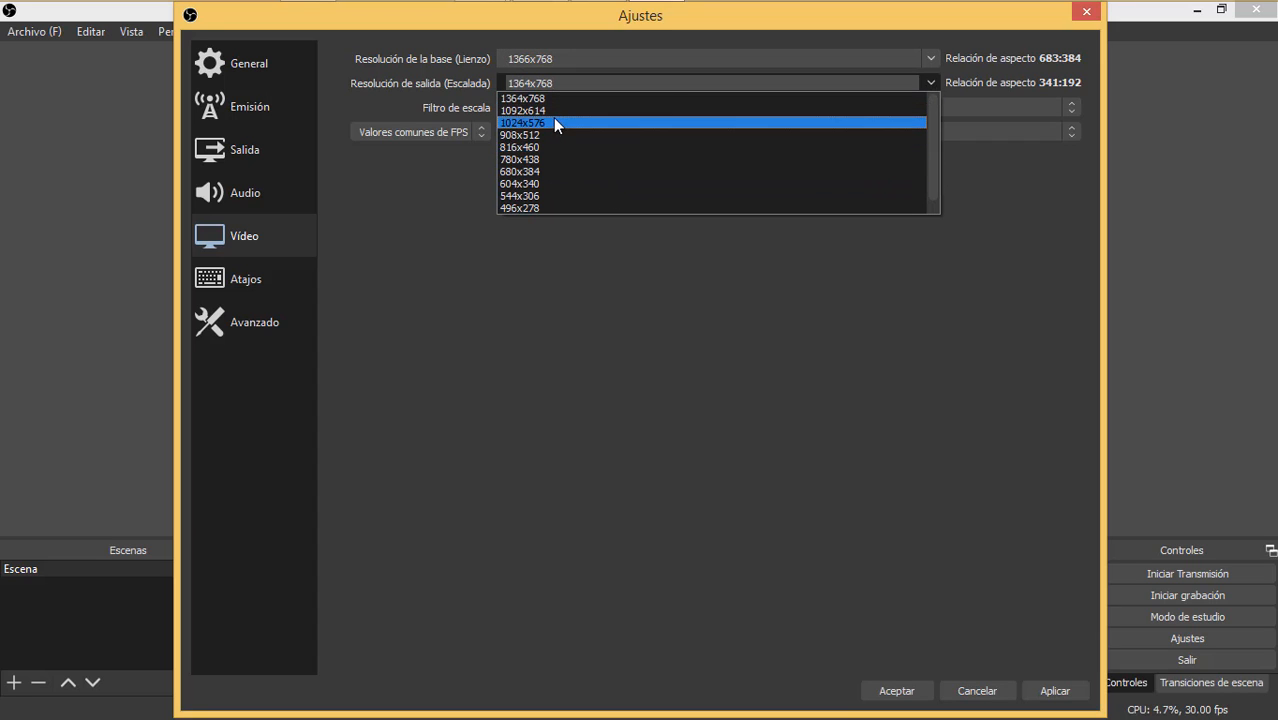
left_click(557, 110)
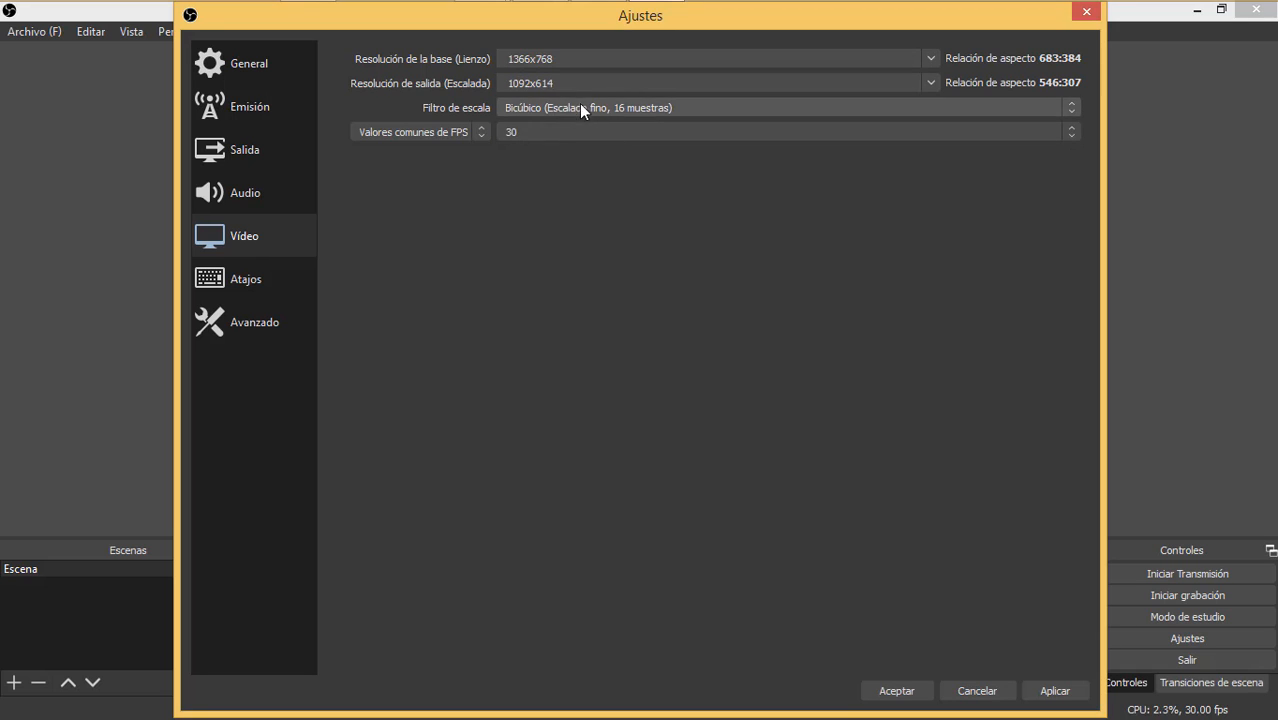
key("Up")
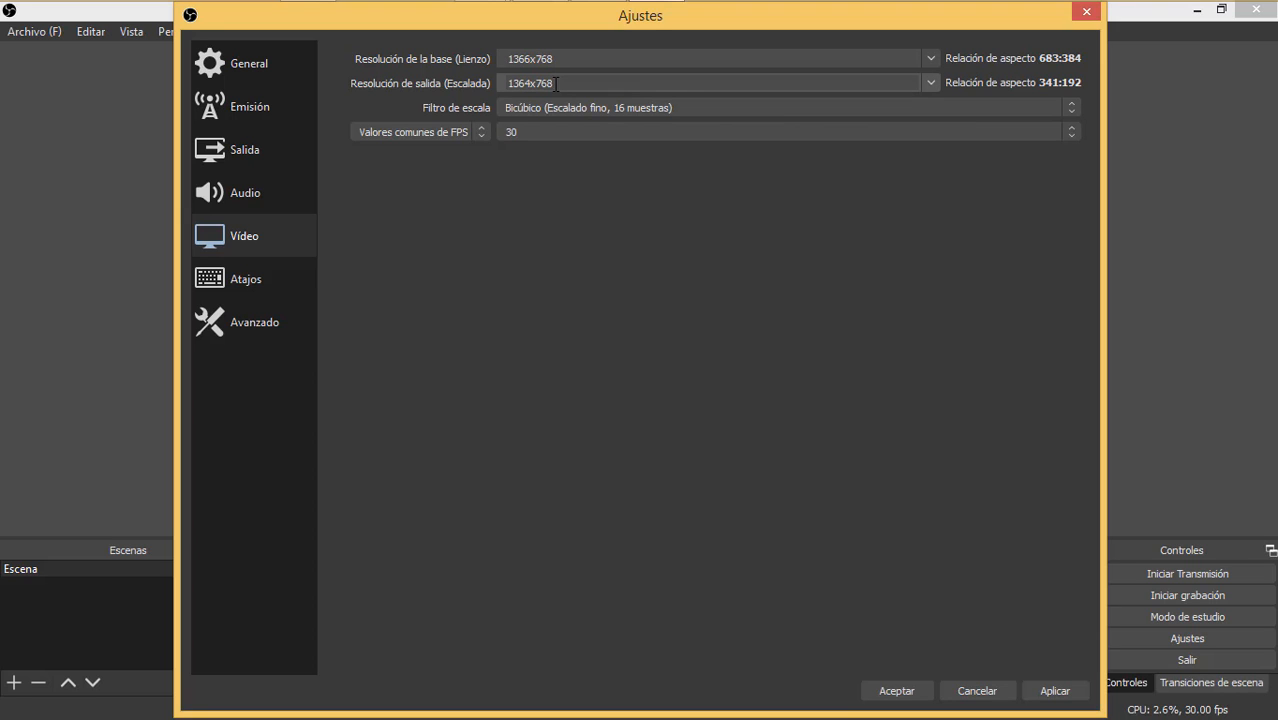
Step: Look over the Atajos settings and revisit the Salida, Audio and Emisión settings
left_click(238, 279)
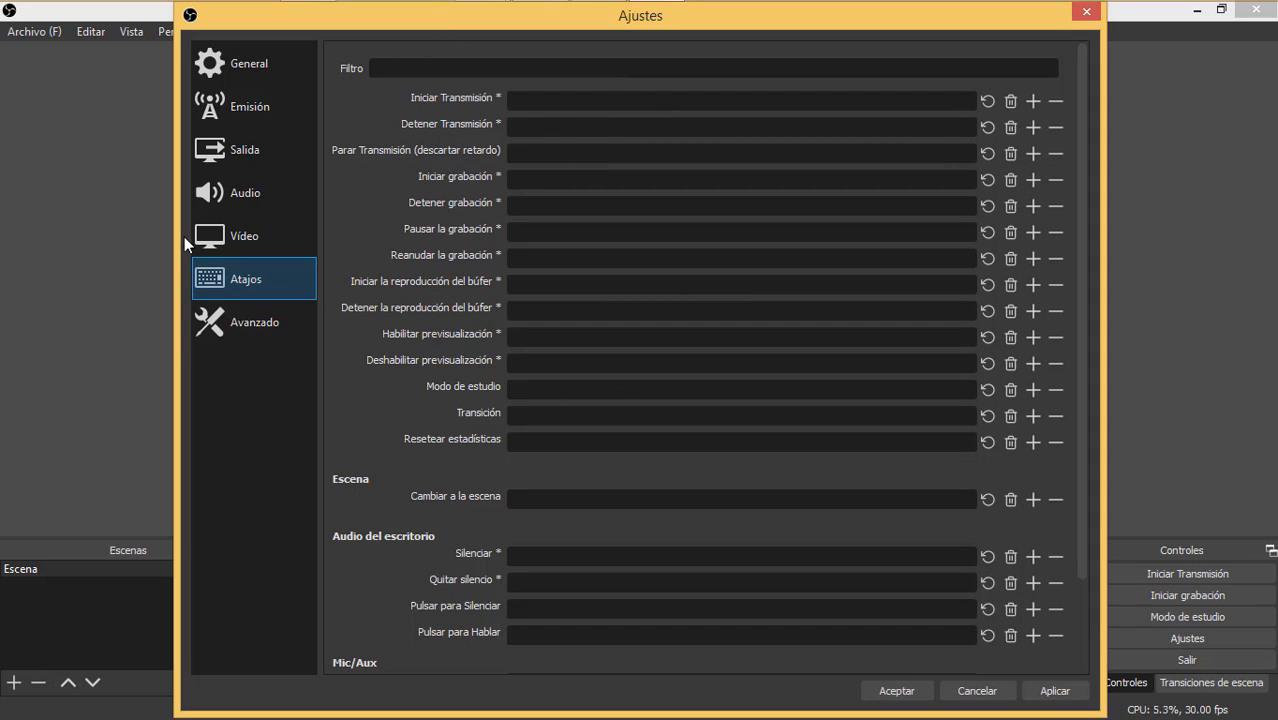
left_click(234, 151)
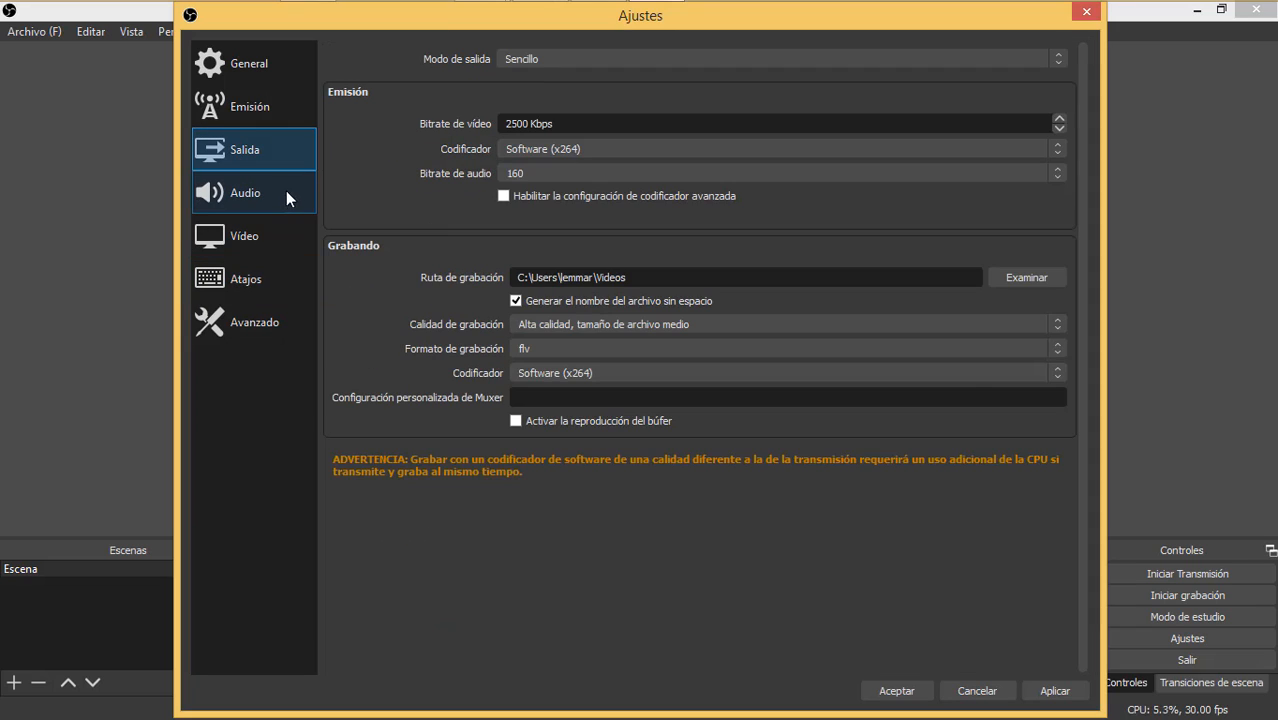
left_click(278, 196)
left_click(263, 108)
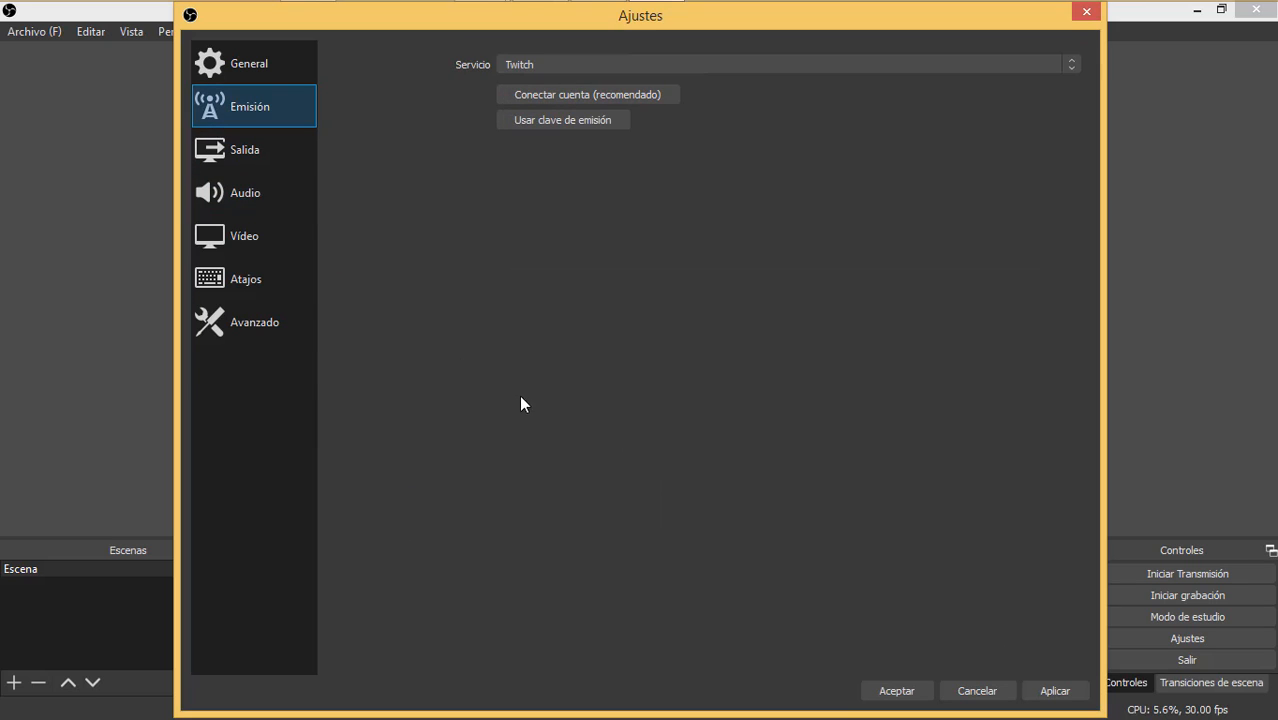
Step: Enable push-to-mute for Mic/Aux in the audio settings and open the Atajos settings
left_click(246, 196)
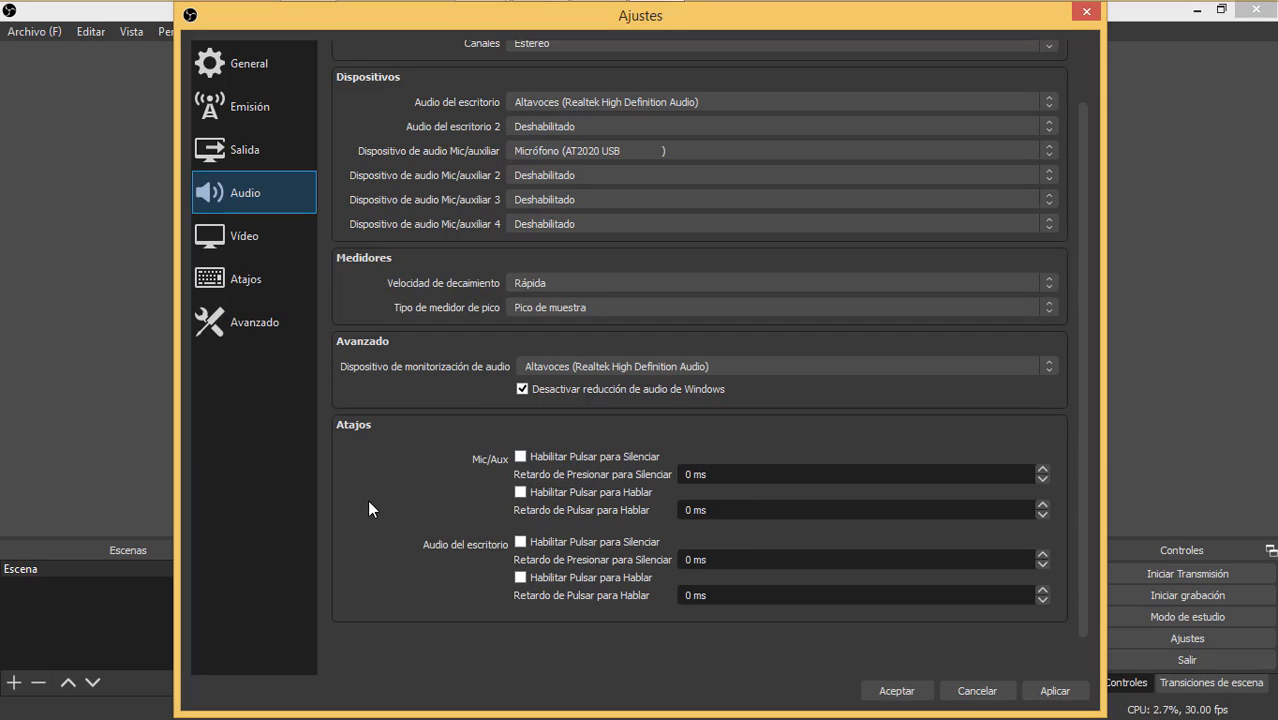
left_click(520, 457)
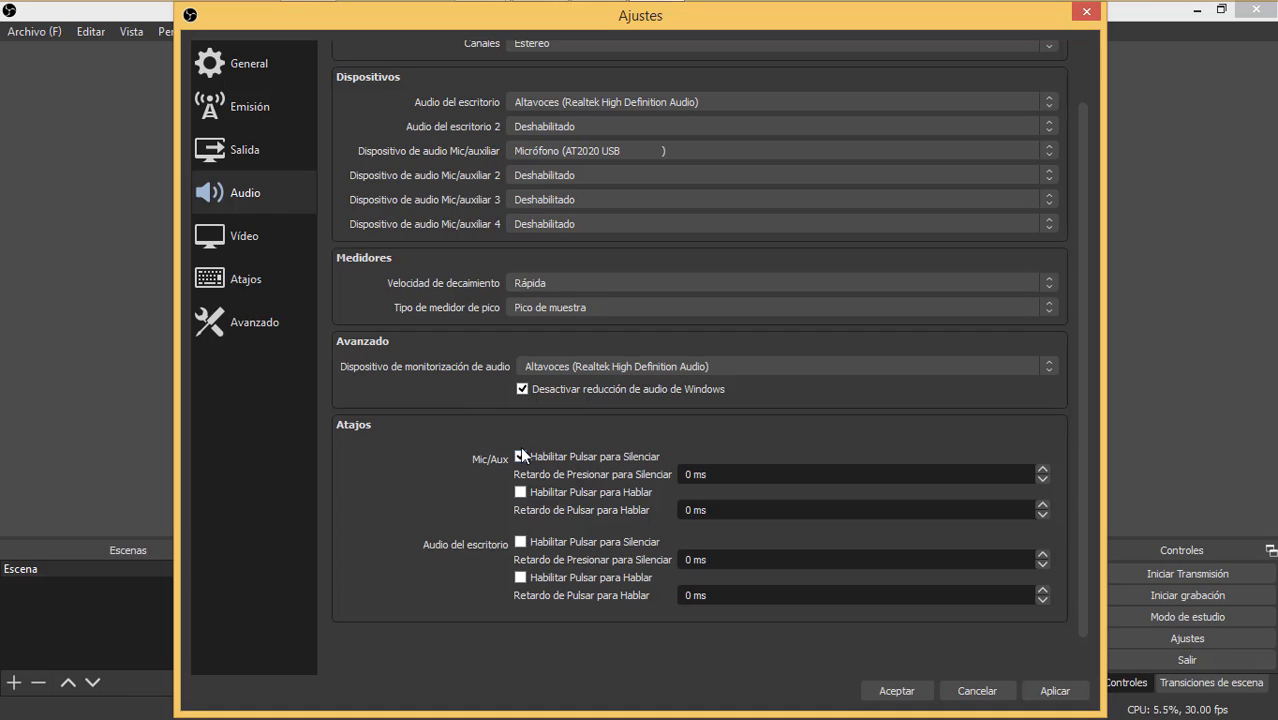
left_click(250, 291)
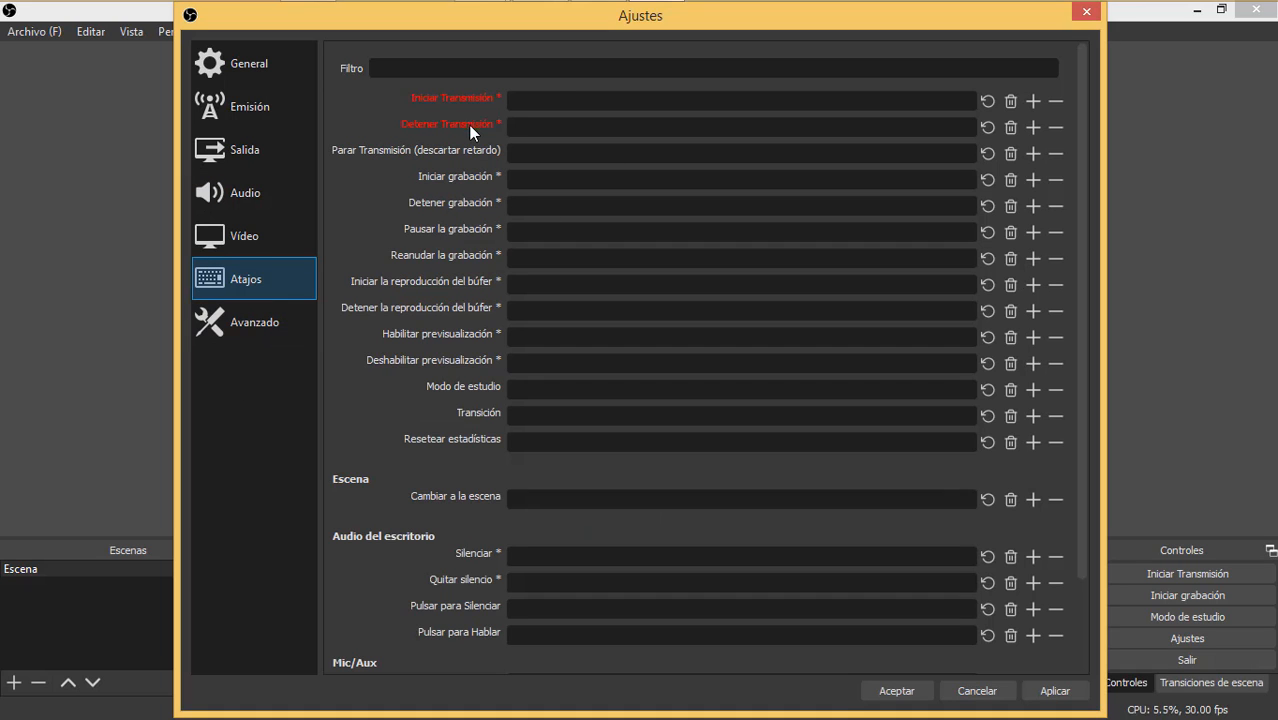
Step: Assign the shortcut Ctrl+Shift+I to Iniciar Transmisión and Alt+Shift to Detener Transmisión
left_click(600, 101)
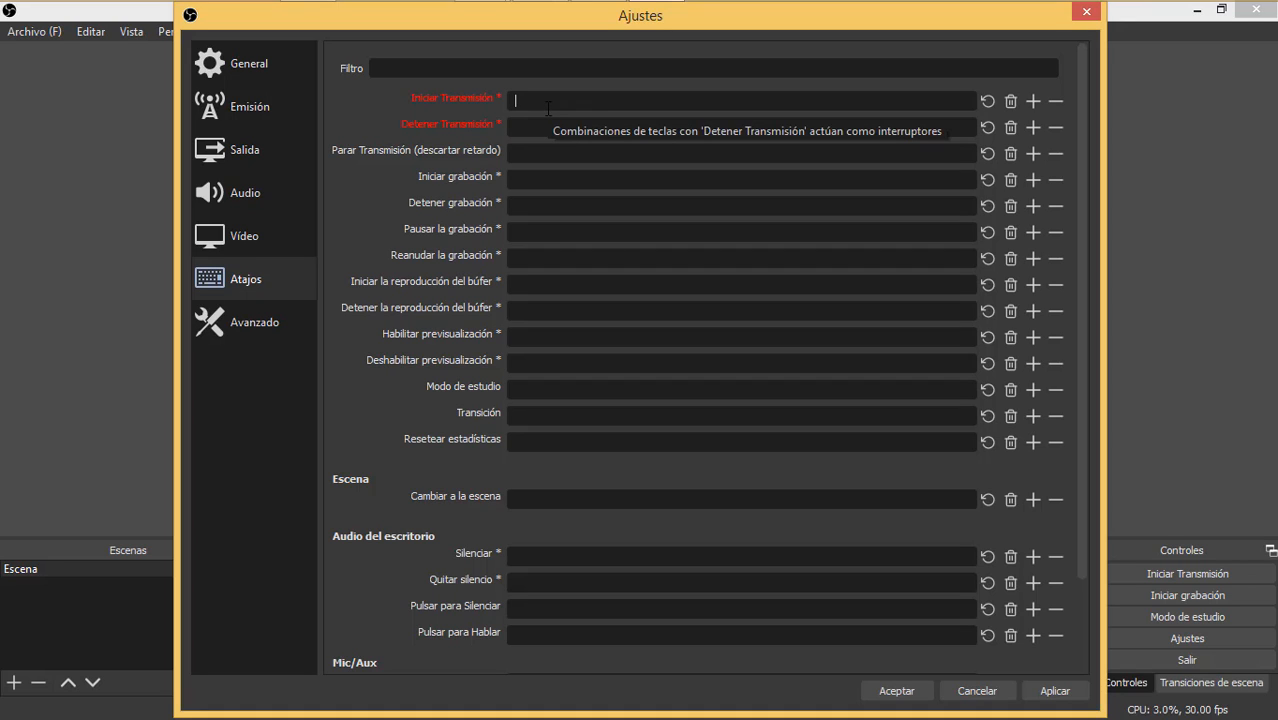
key("ctrl+shift+i")
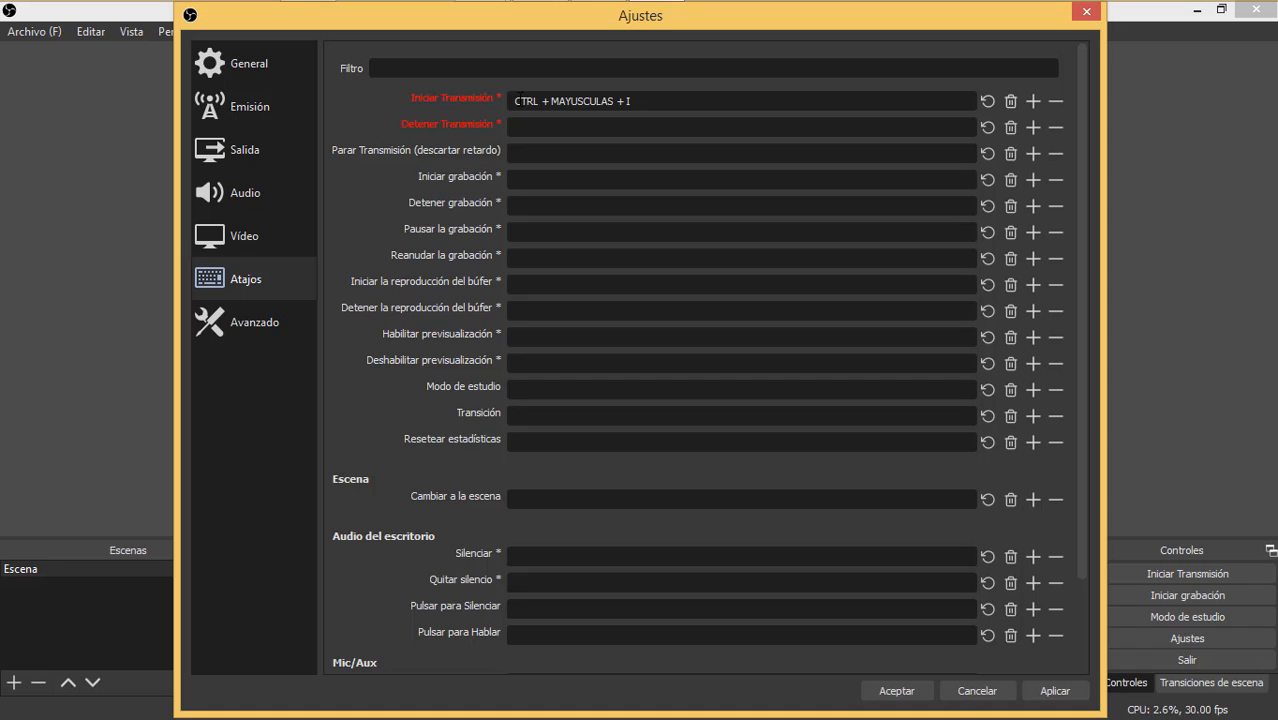
left_click(587, 124)
key("alt+shift")
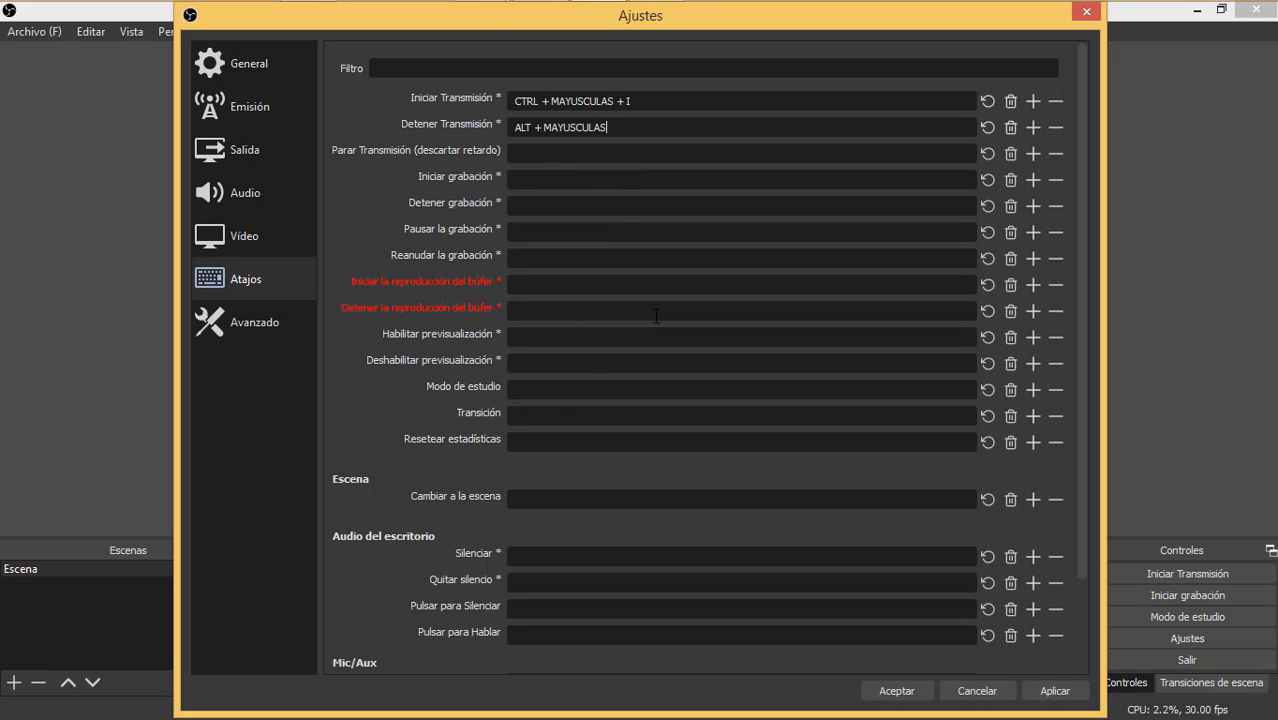
scroll(598, 378, "down", 2)
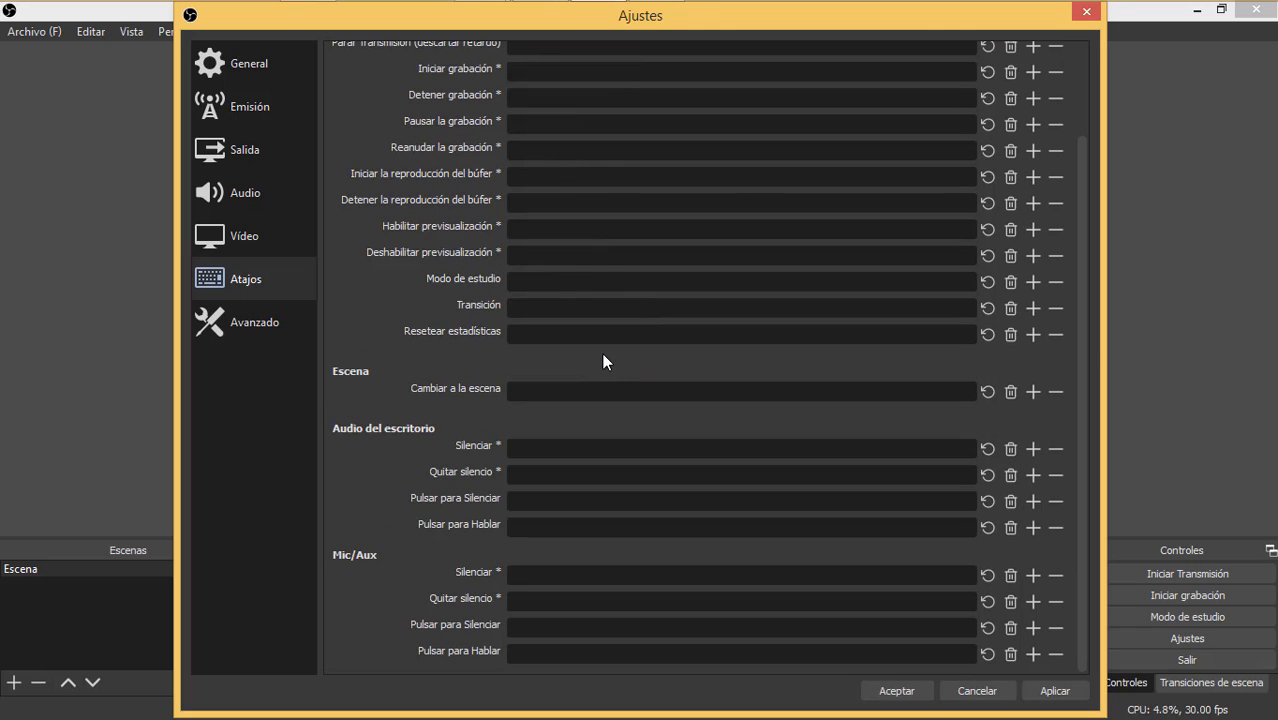
scroll(602, 352, "up", 2)
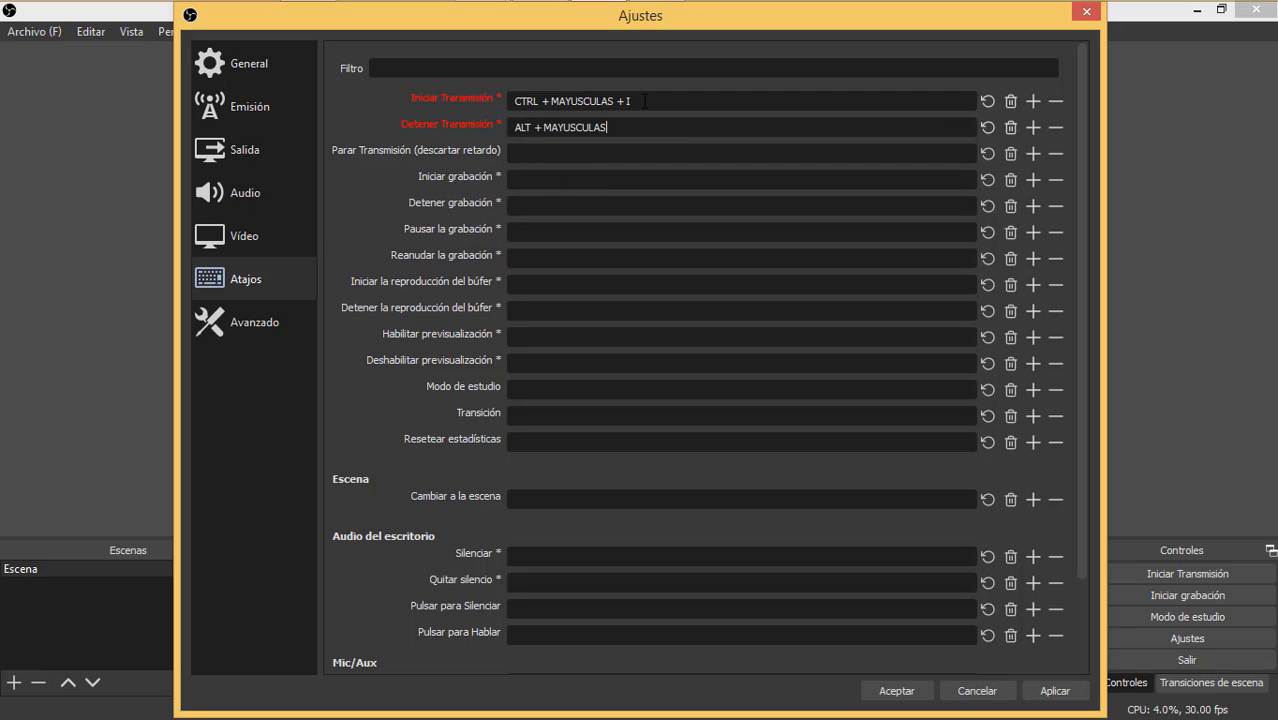
Step: Try to erase the Iniciar Transmisión shortcut and enter Ctrl+Shift+I for it again
left_click(513, 93)
key("ctrl")
key("BackSpace")
left_click(540, 101)
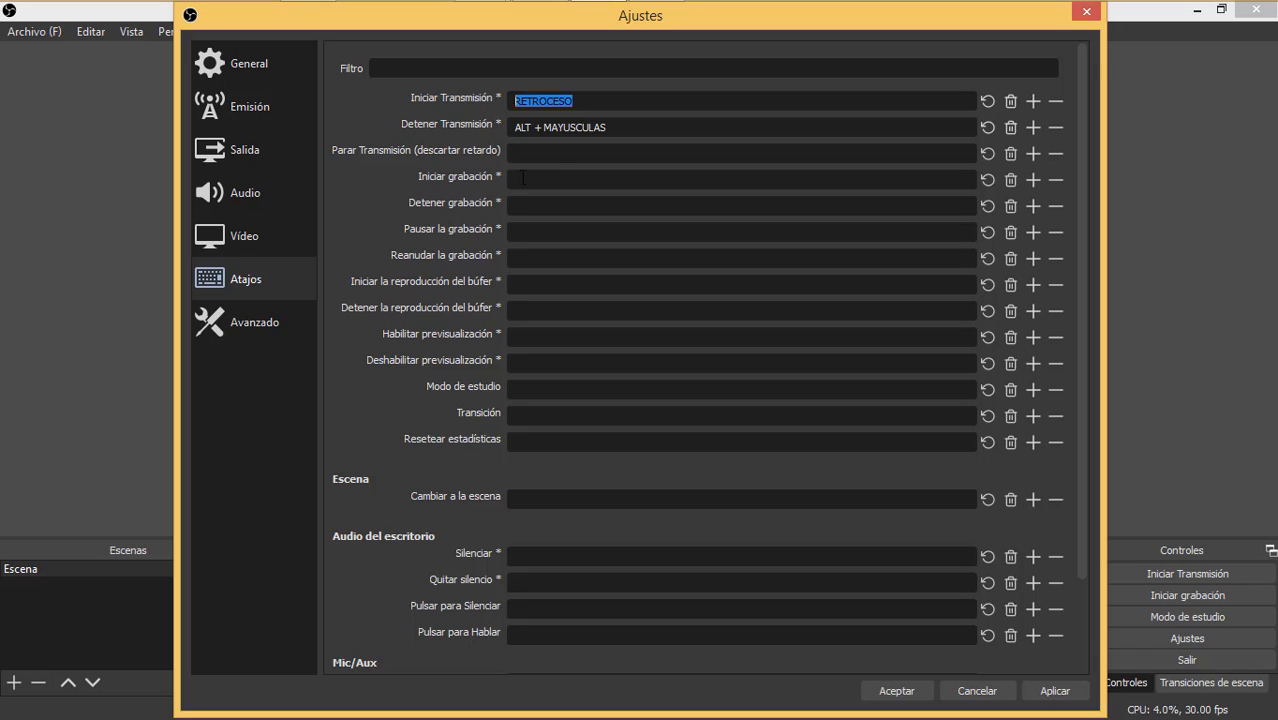
key("ctrl+shift+i")
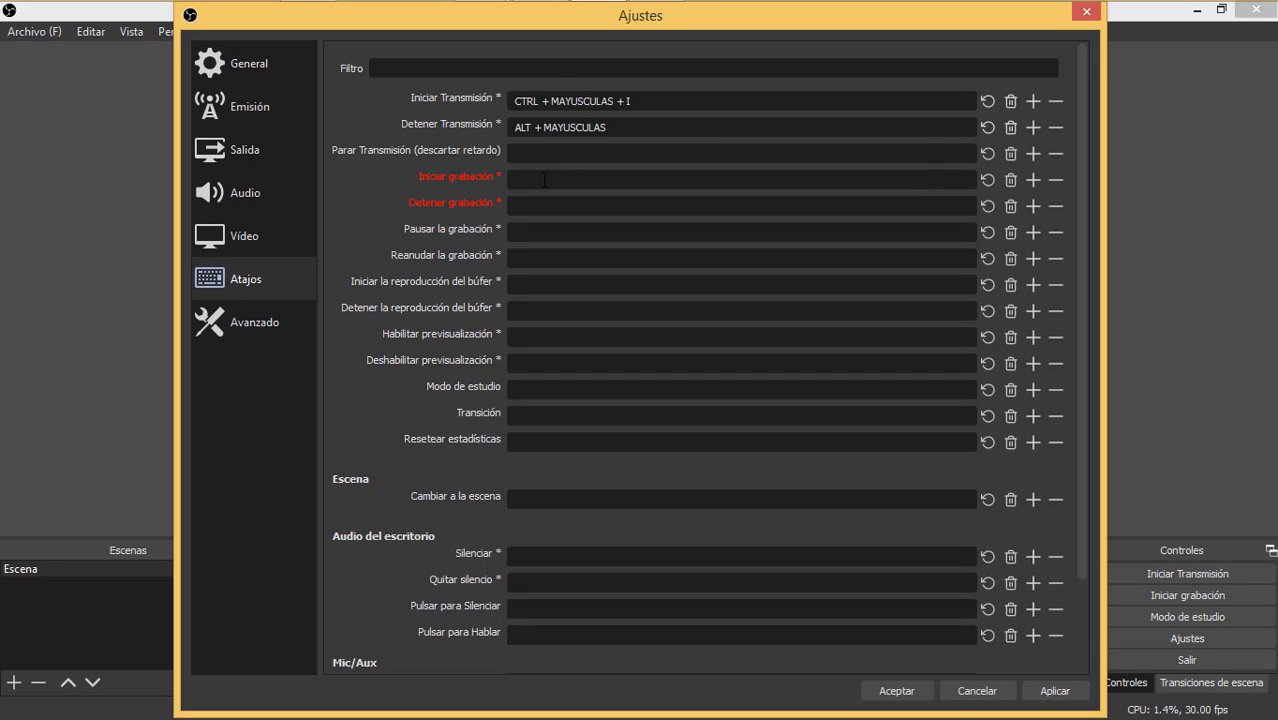
Step: Assign Ctrl+Shift+I to Iniciar grabación and Alt+Shift to Detener grabación, and clear both transmission shortcuts
left_click(544, 179)
key("ctrl+shift")
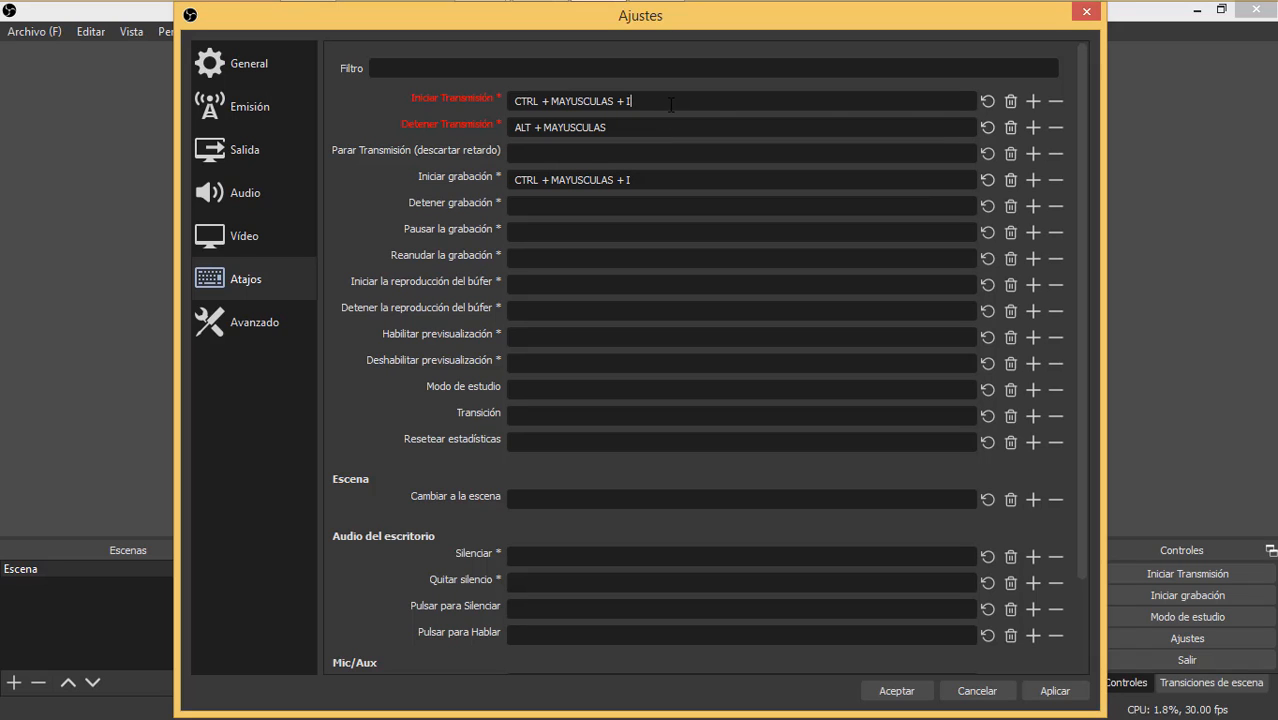
left_click(1011, 102)
left_click(1011, 128)
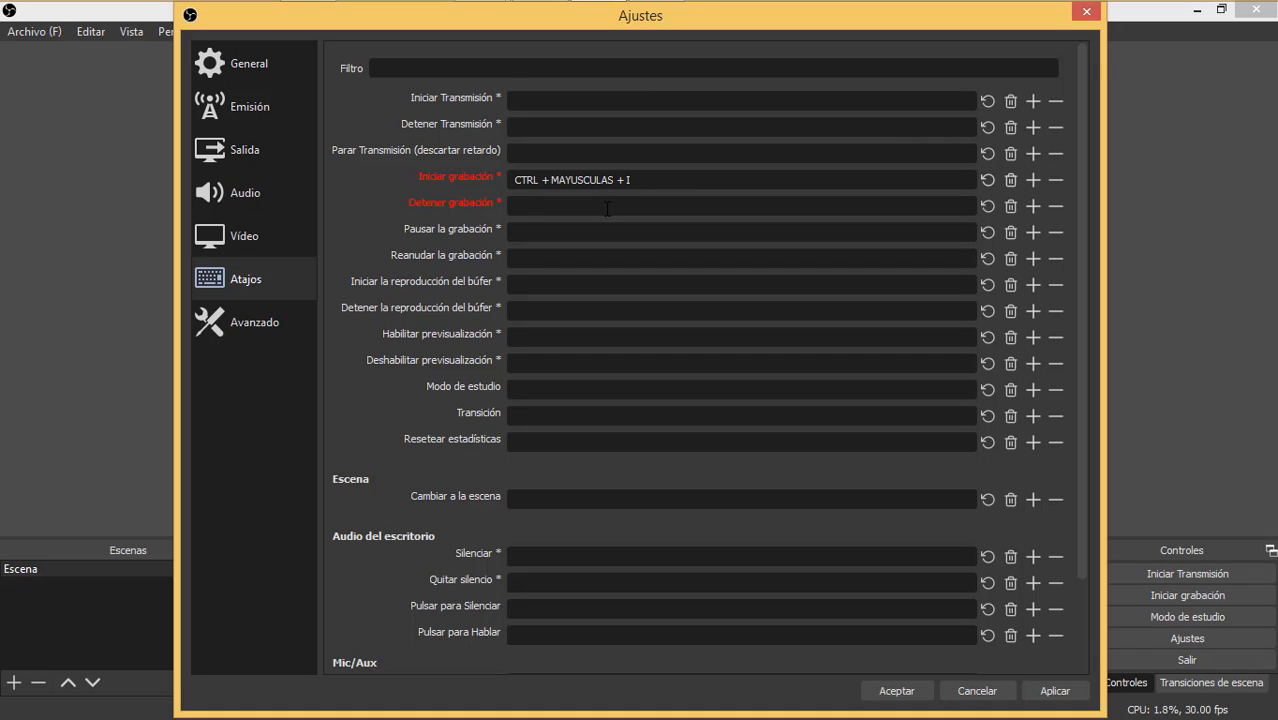
key("alt+shift")
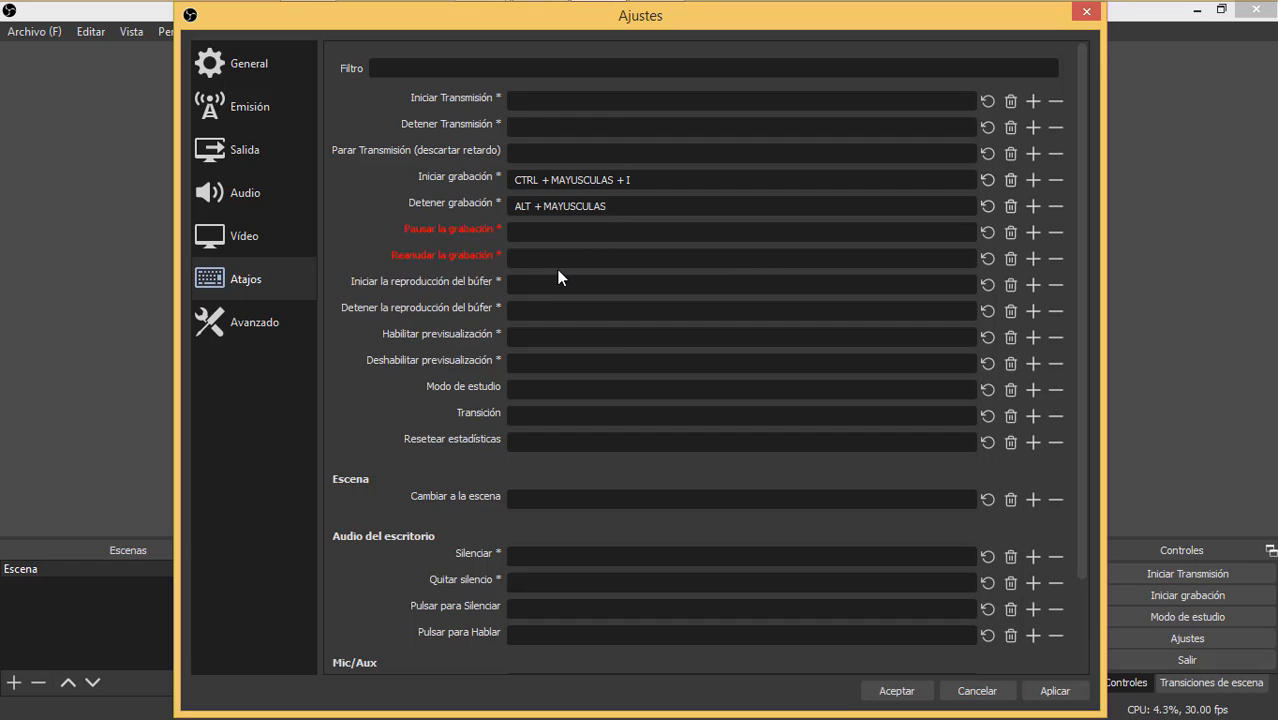
scroll(558, 278, "down", 1)
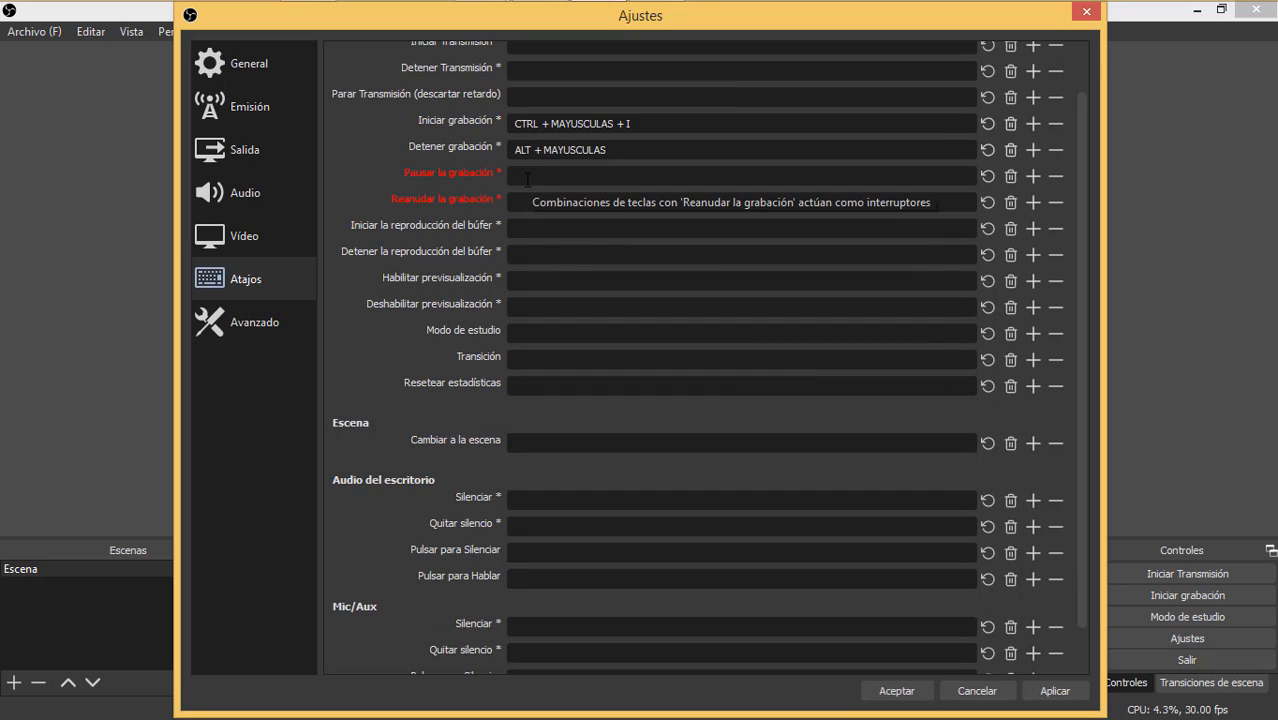
scroll(550, 405, "down", 1)
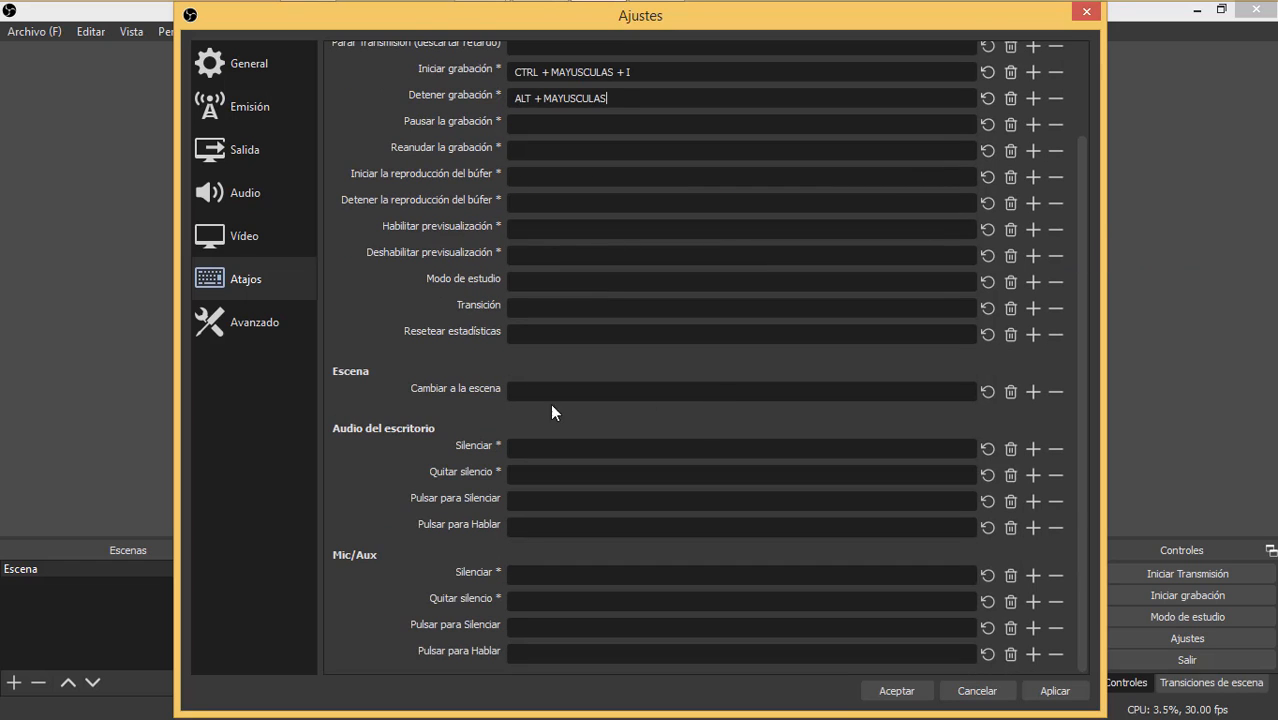
Step: Examine the Avanzado settings, including the renderer, the recording filename format, the stream delay, automatic reconnection and network options
left_click(274, 327)
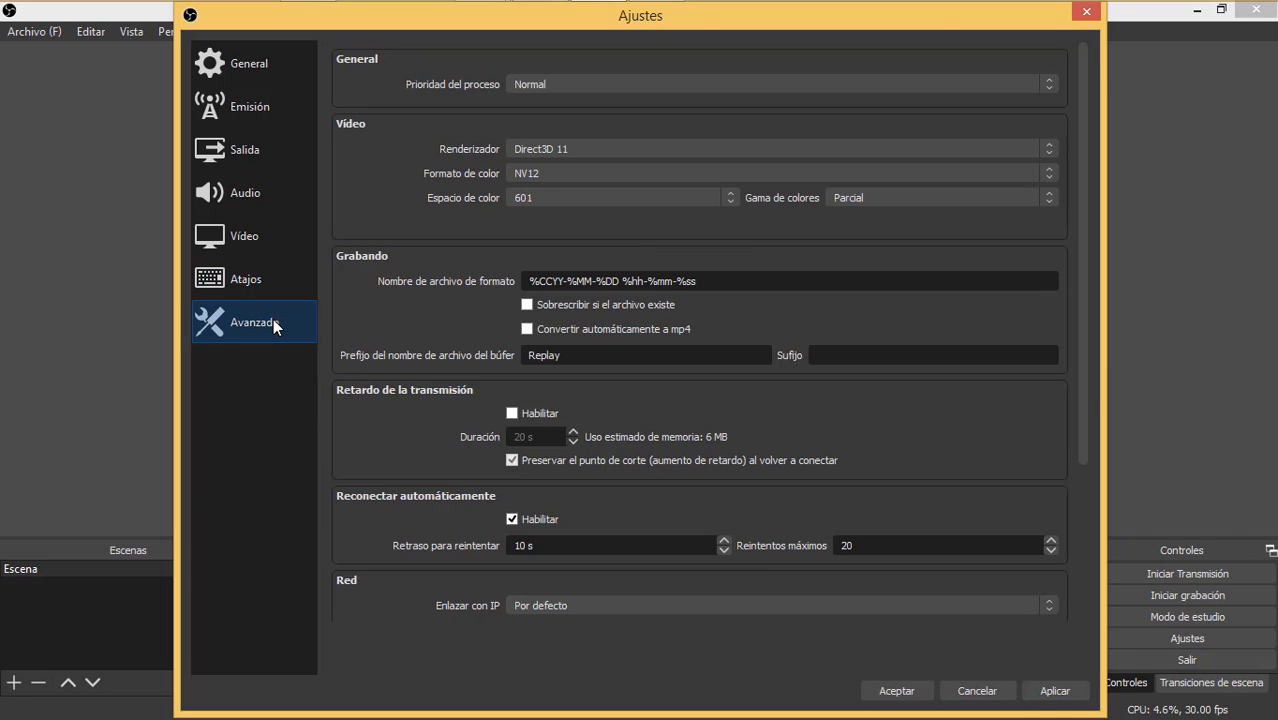
left_click(602, 142)
left_click(602, 140)
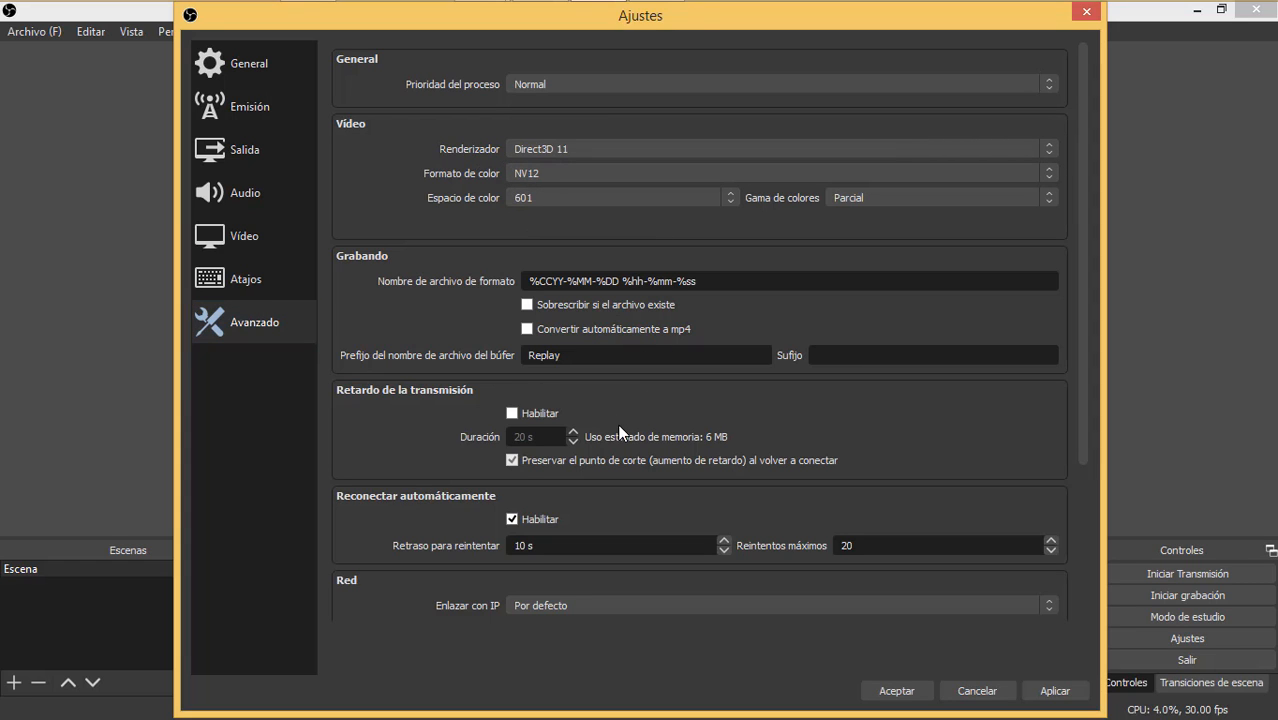
scroll(619, 427, "down", 3)
scroll(619, 429, "up", 2)
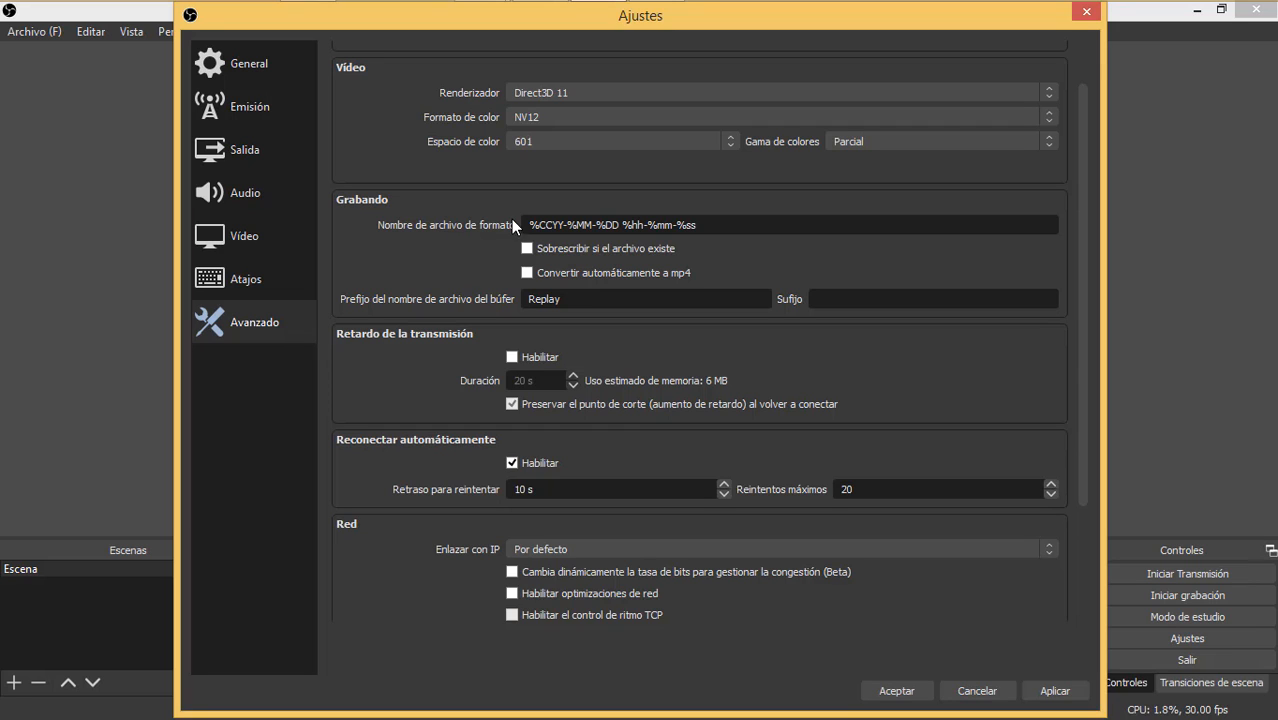
mouse_move(597, 225)
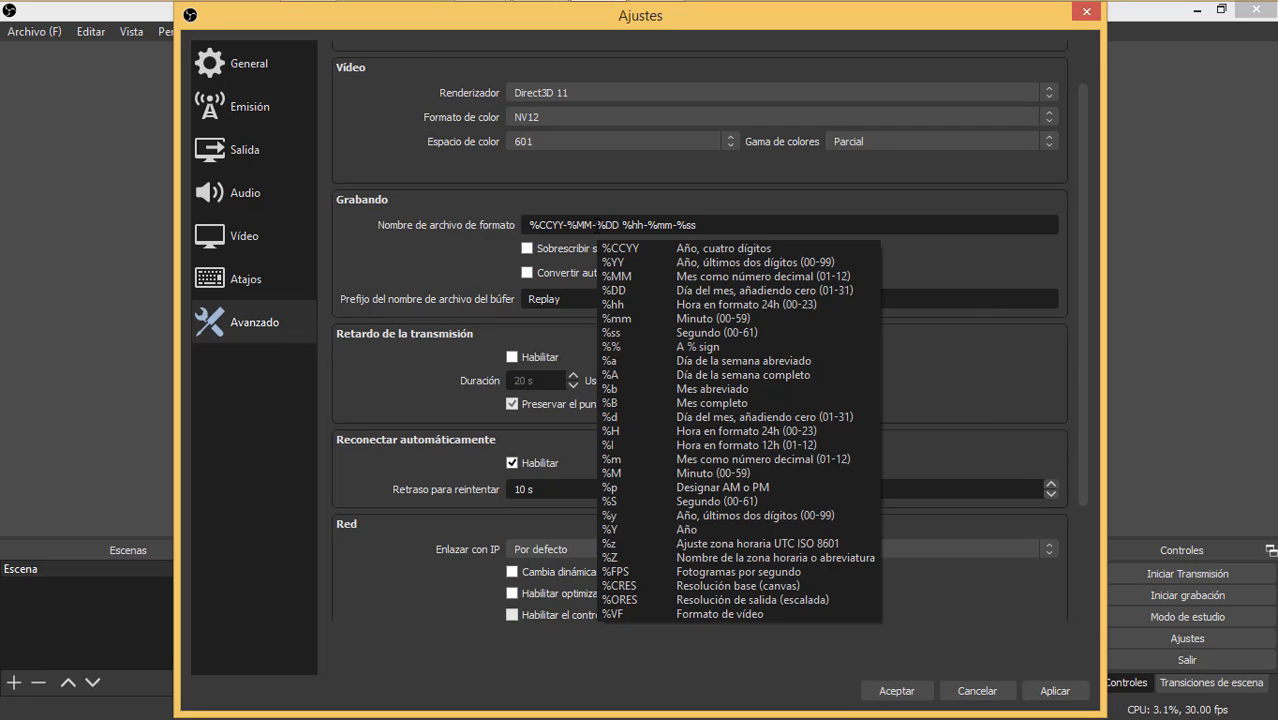
left_click(529, 225)
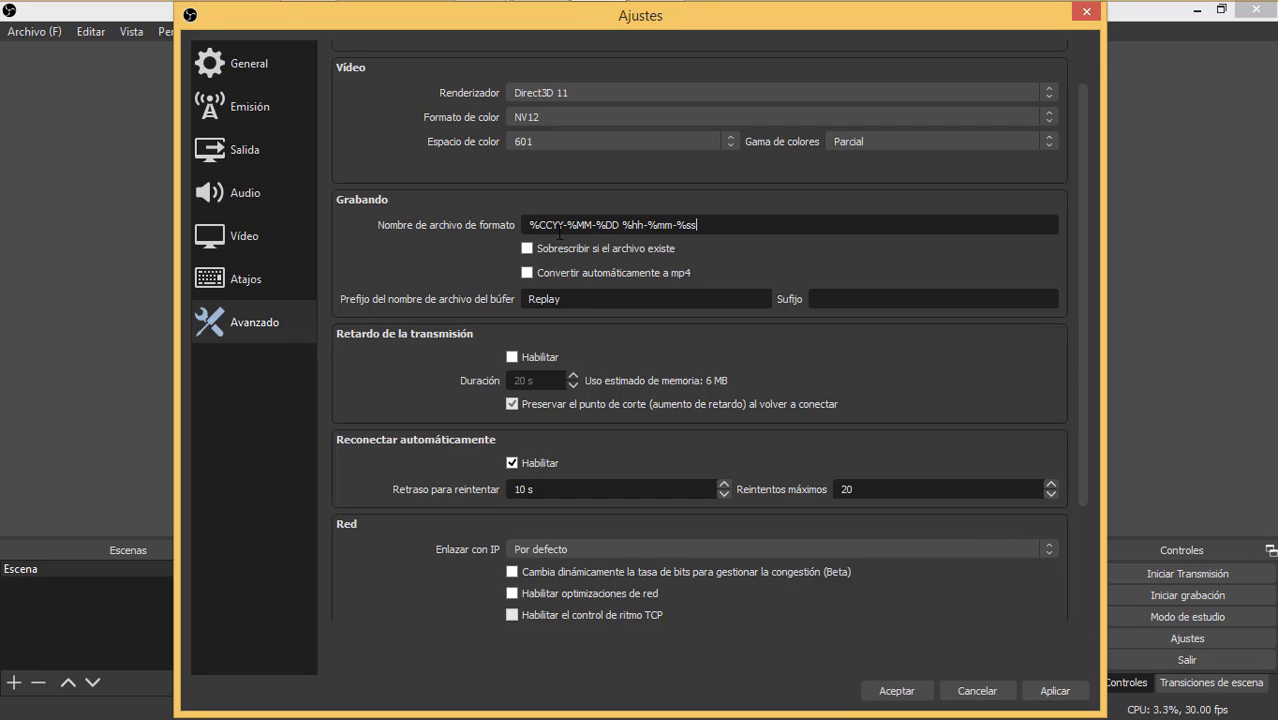
left_click(561, 225)
mouse_move(591, 231)
scroll(608, 398, "down", 1)
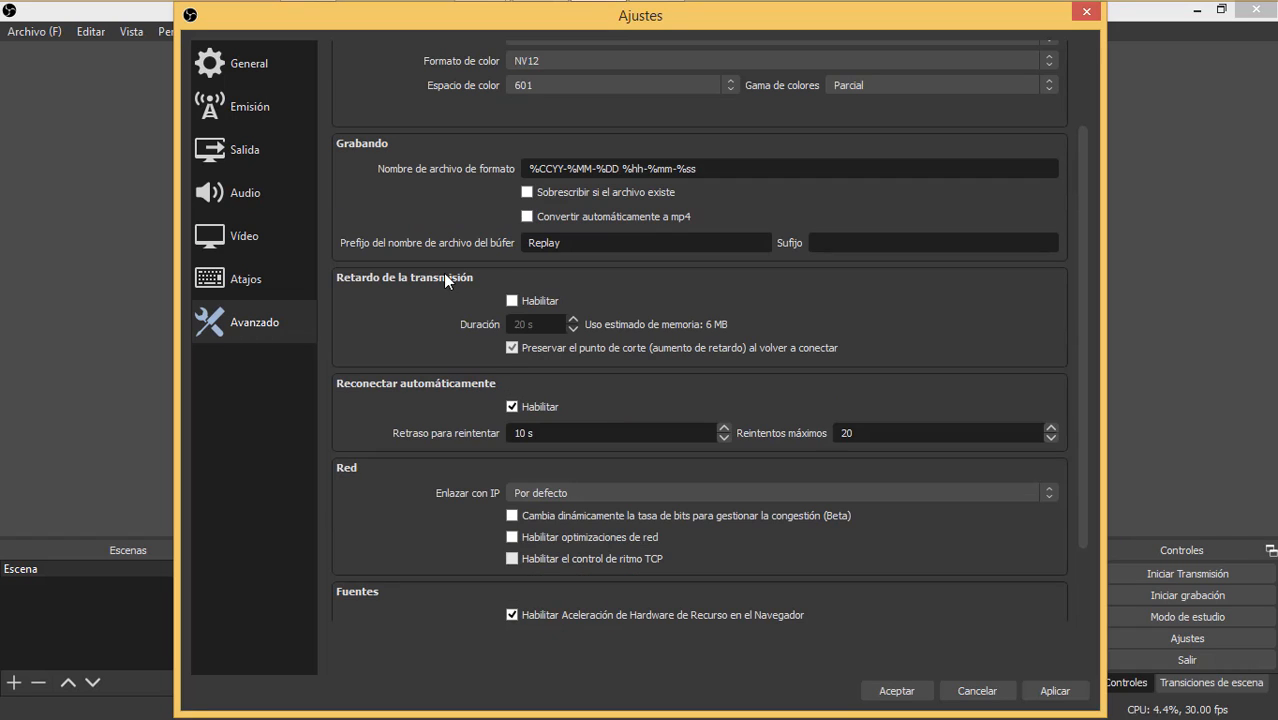
scroll(712, 478, "down", 2)
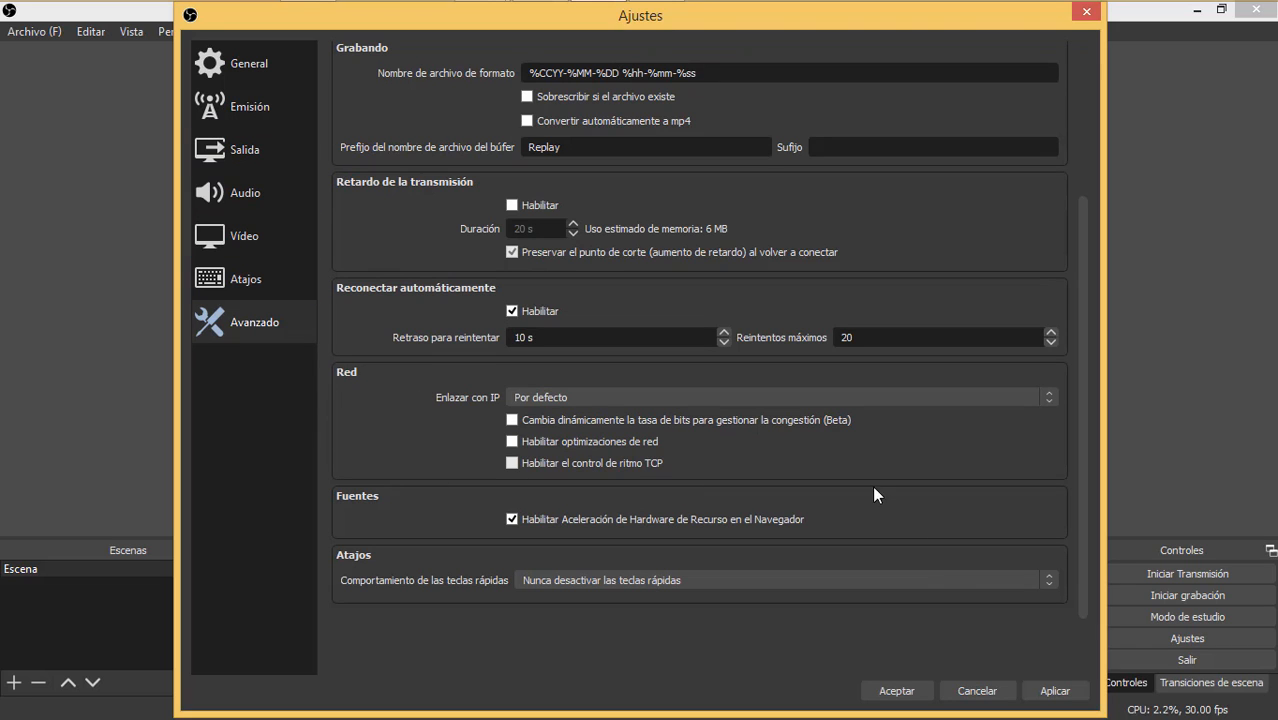
Step: Accept the settings and add a new scene named Captura
left_click(908, 690)
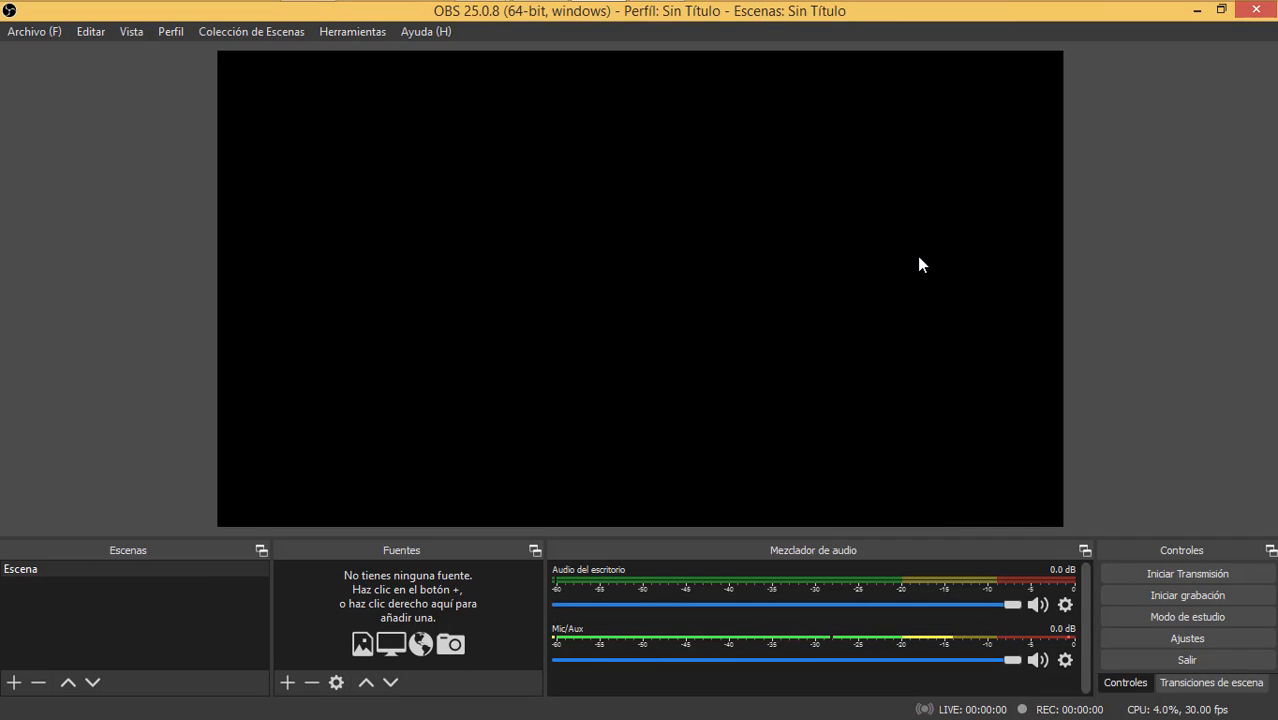
left_click(15, 683)
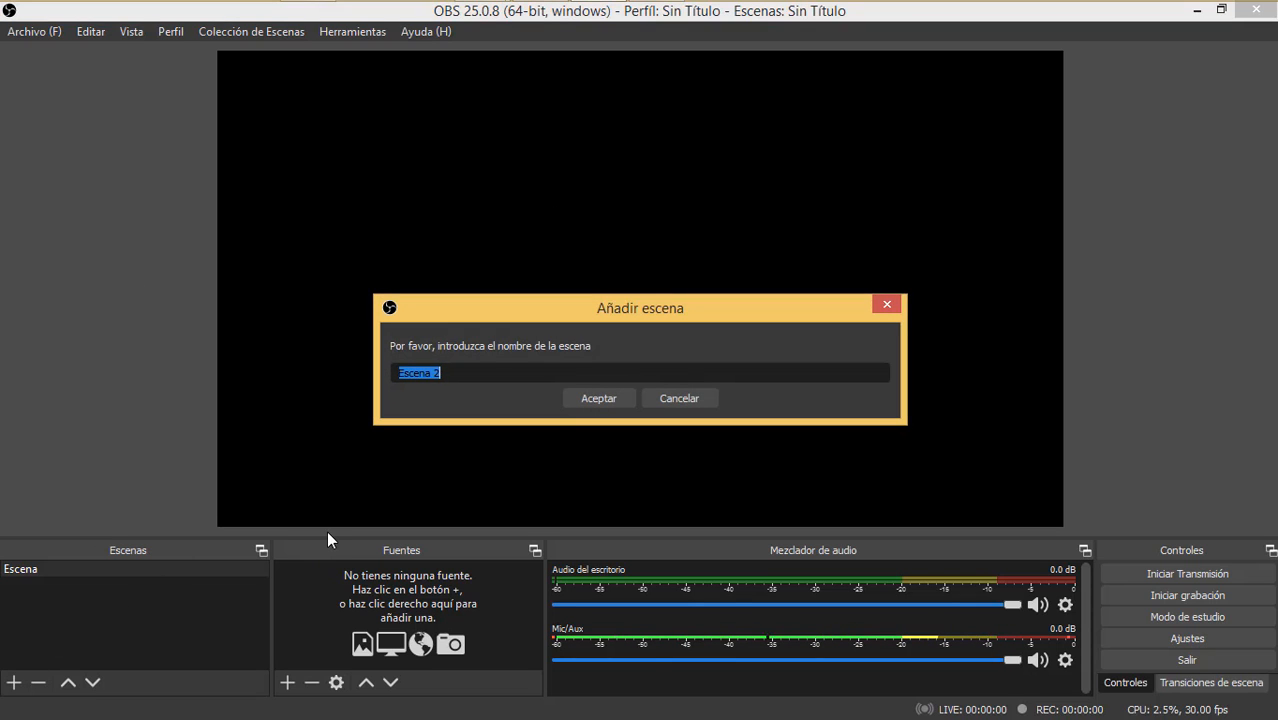
type("Ca")
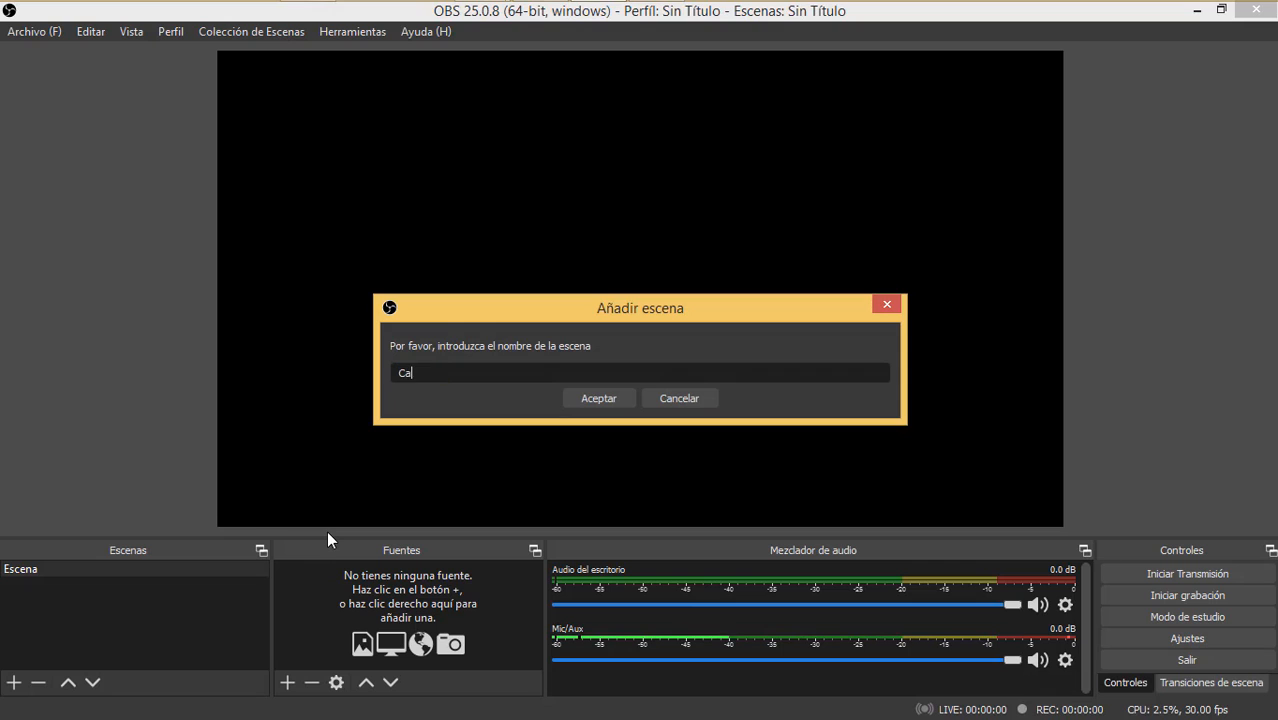
type("ptura")
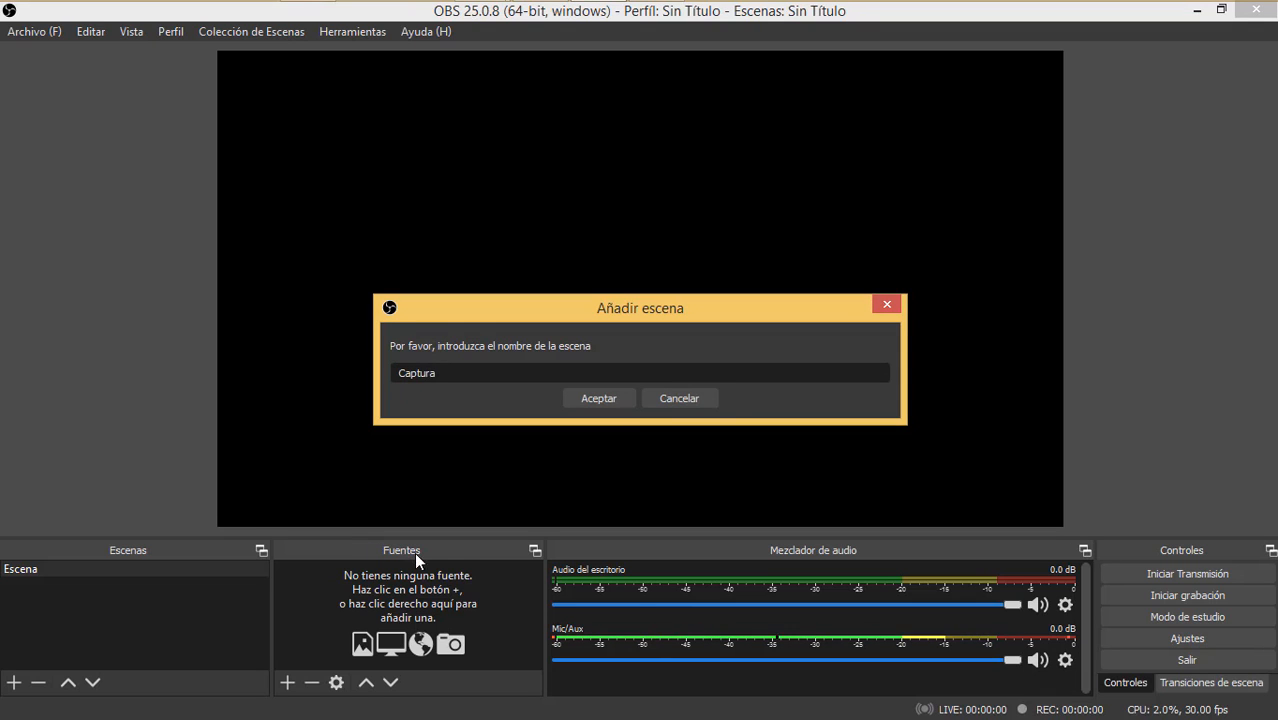
left_click(612, 399)
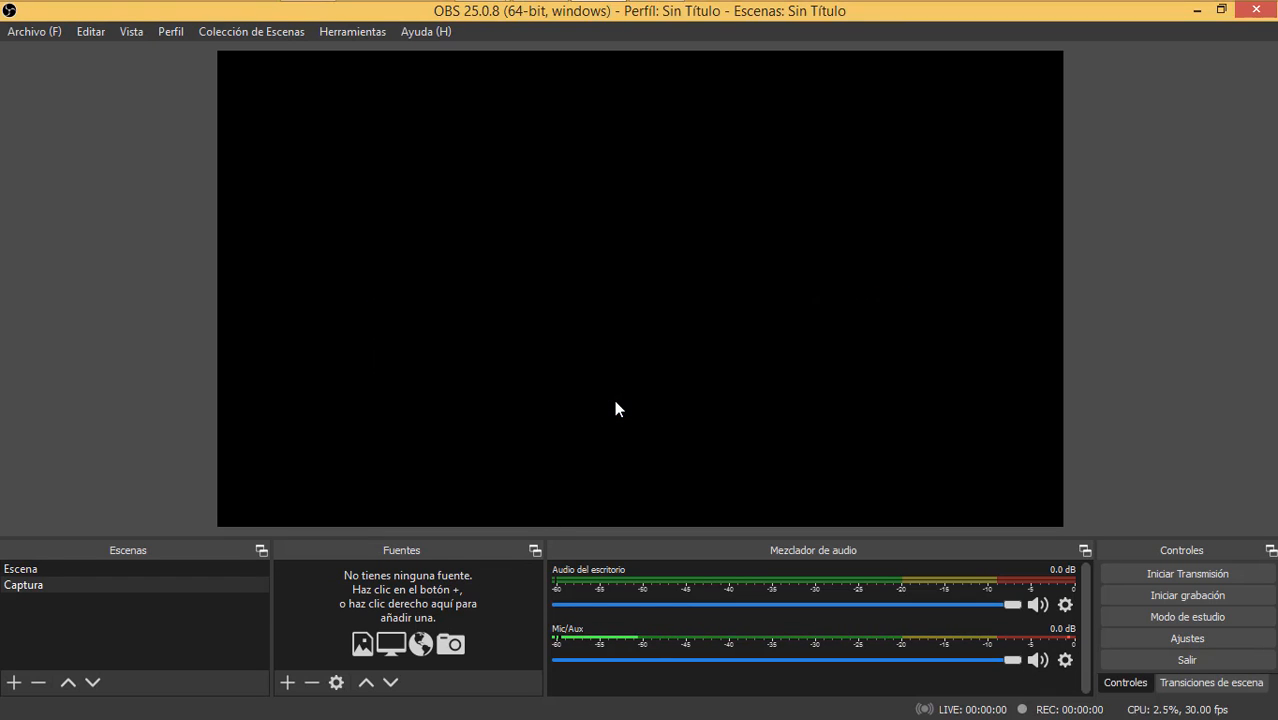
Step: Add a Captura de pantalla source to the Captura scene for Pantalla 1 (1366x768), with cursor capture turned off
left_click(211, 587)
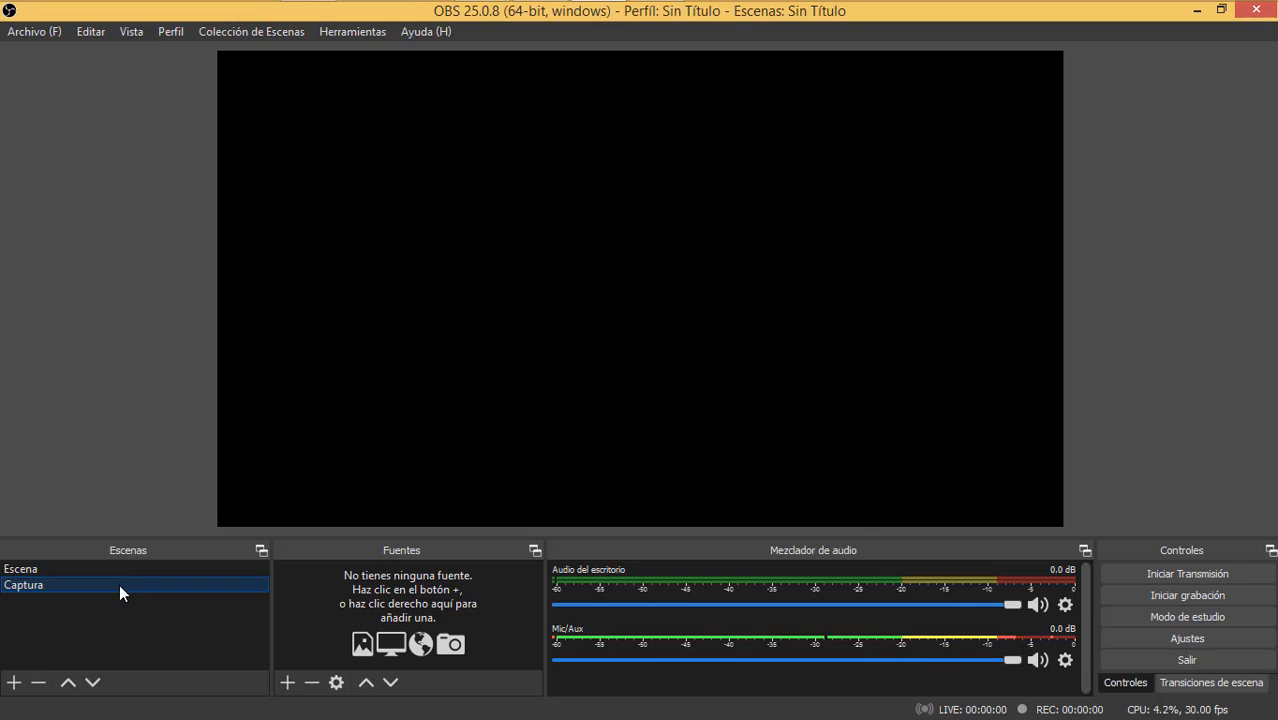
left_click(289, 683)
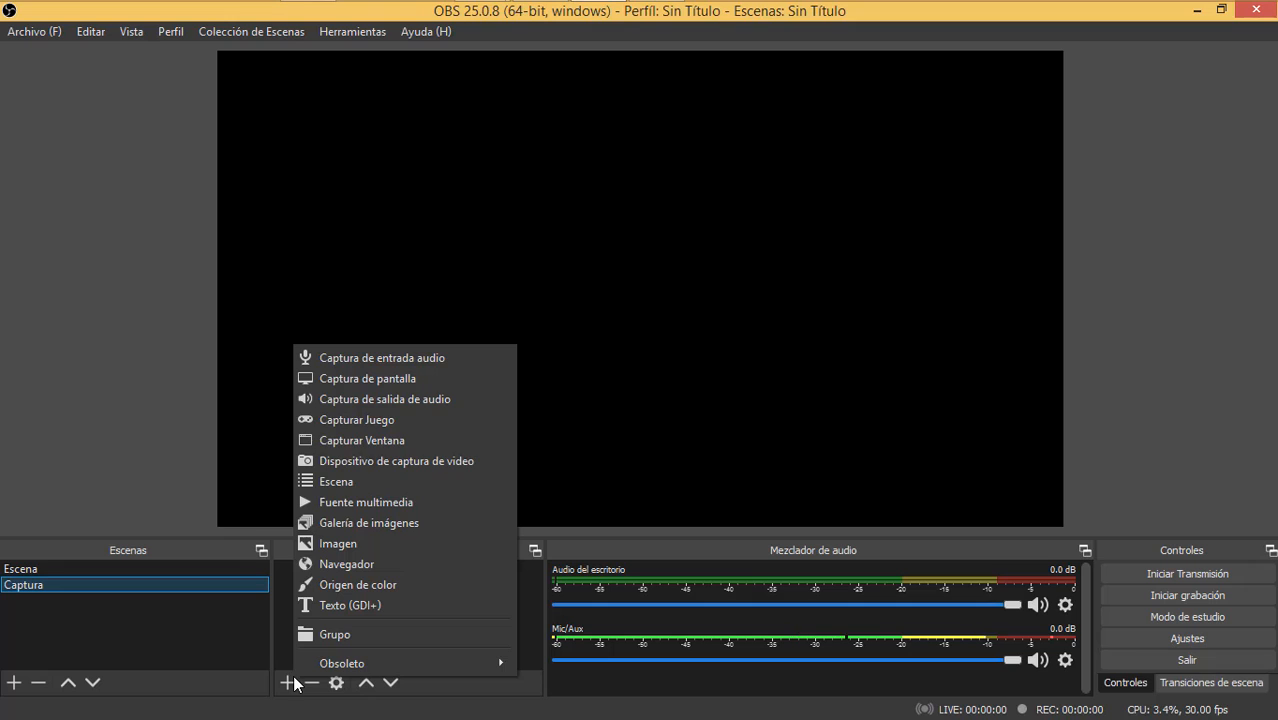
left_click(392, 380)
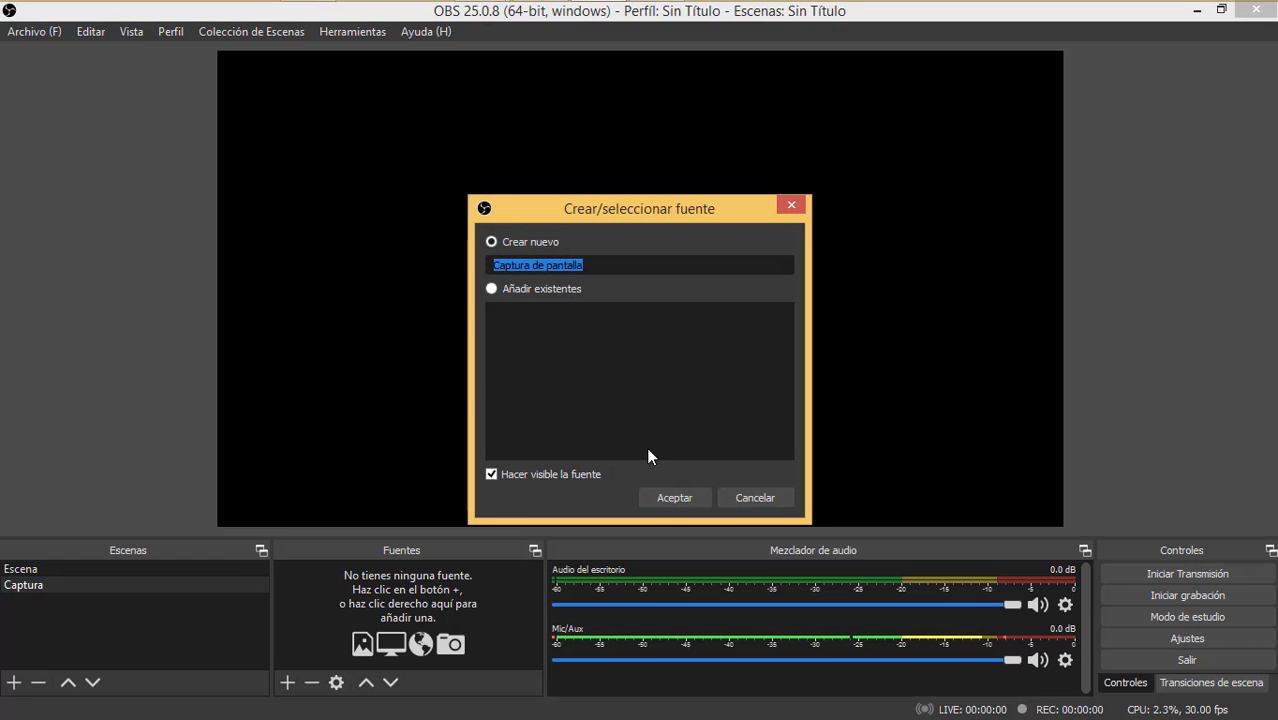
left_click(683, 499)
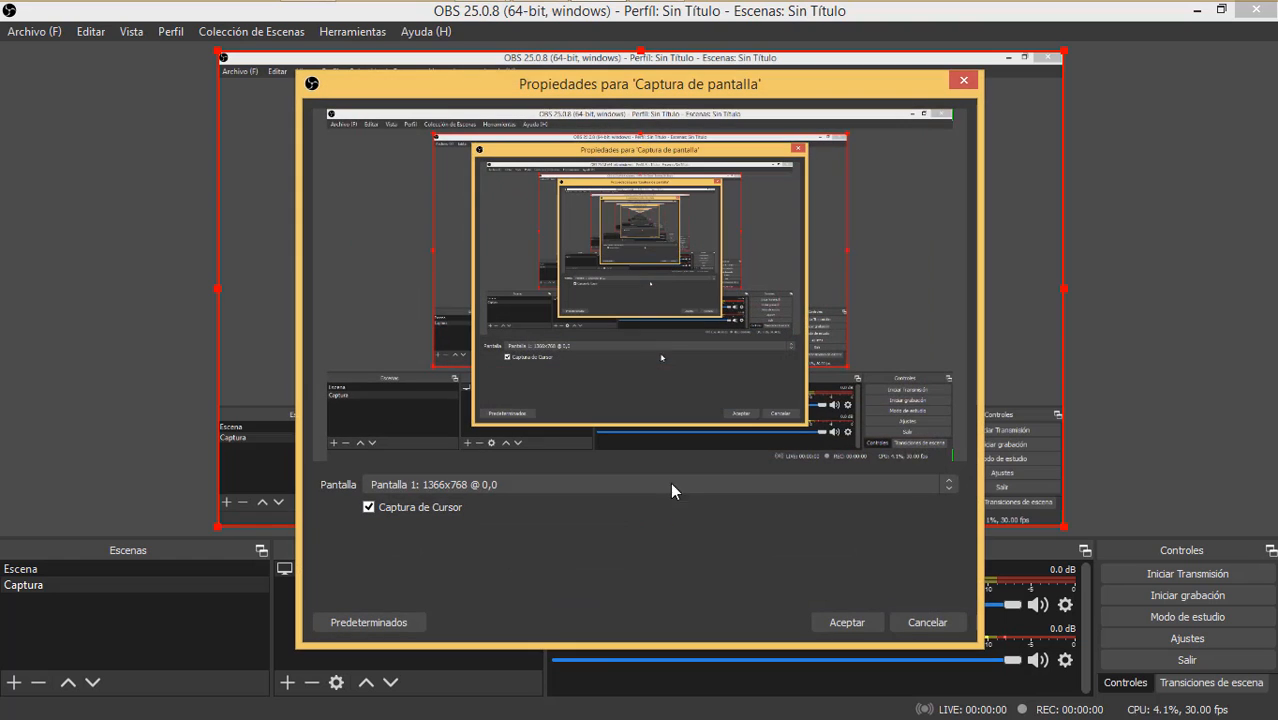
left_click_drag(697, 81, 600, 54)
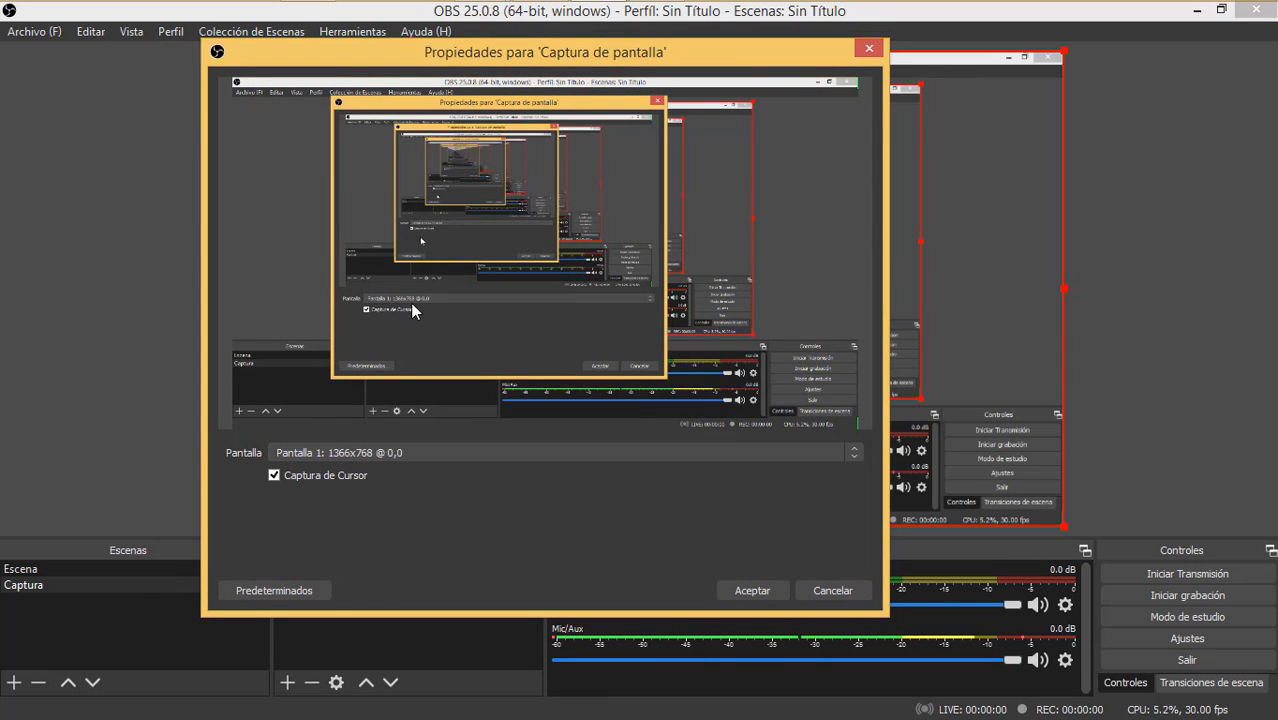
left_click(278, 477)
left_click(749, 589)
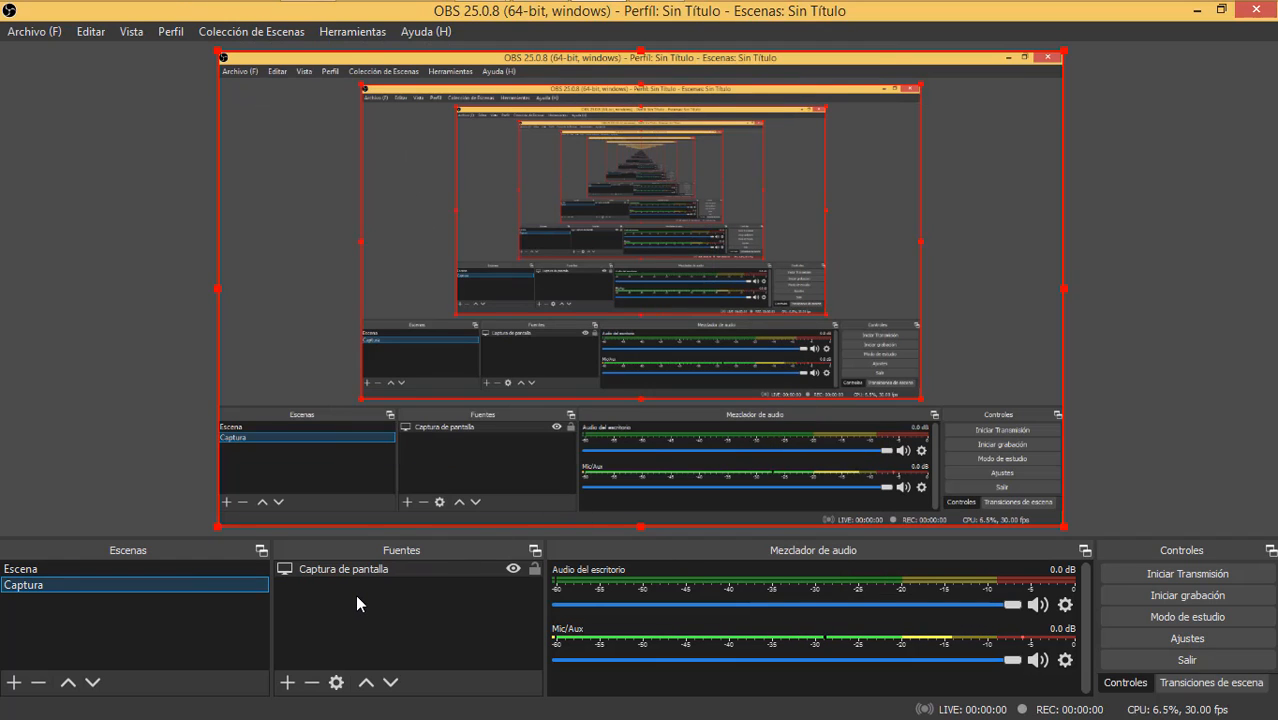
Step: Add a Captura de entrada audio source to the Captura scene using the Micrófono (AT2020 USB) device
left_click(287, 682)
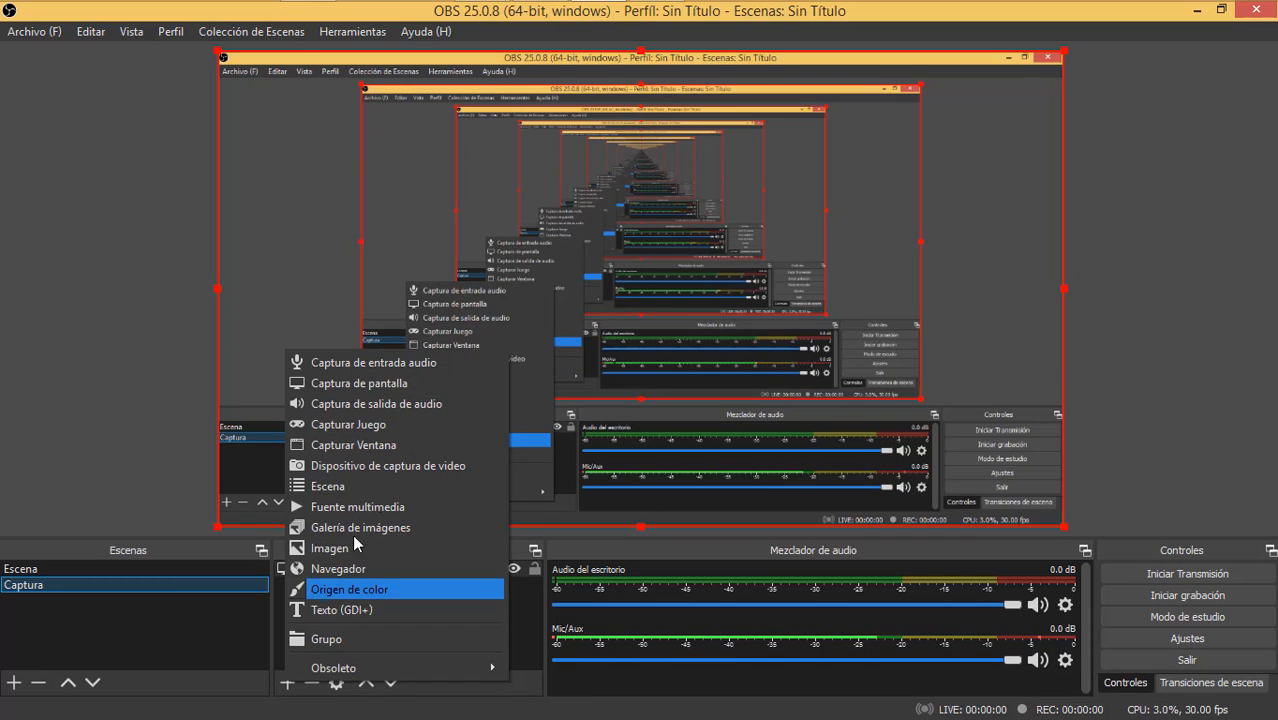
left_click(429, 364)
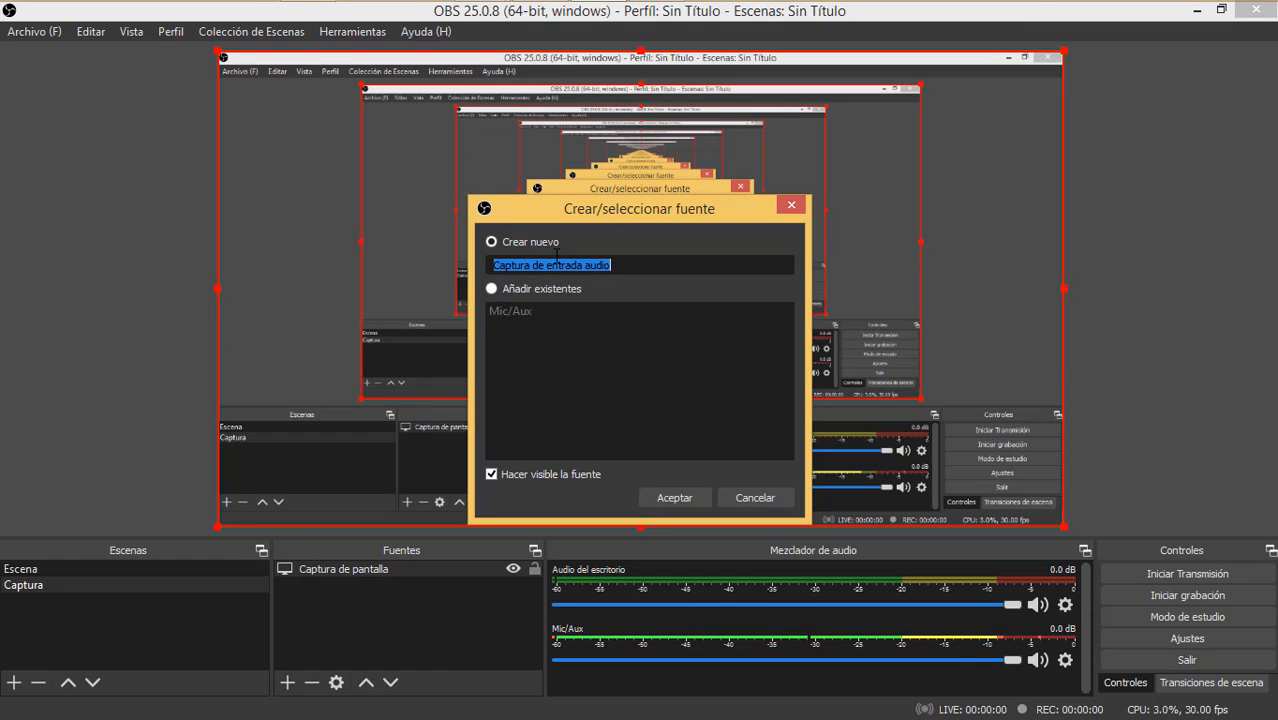
left_click(684, 496)
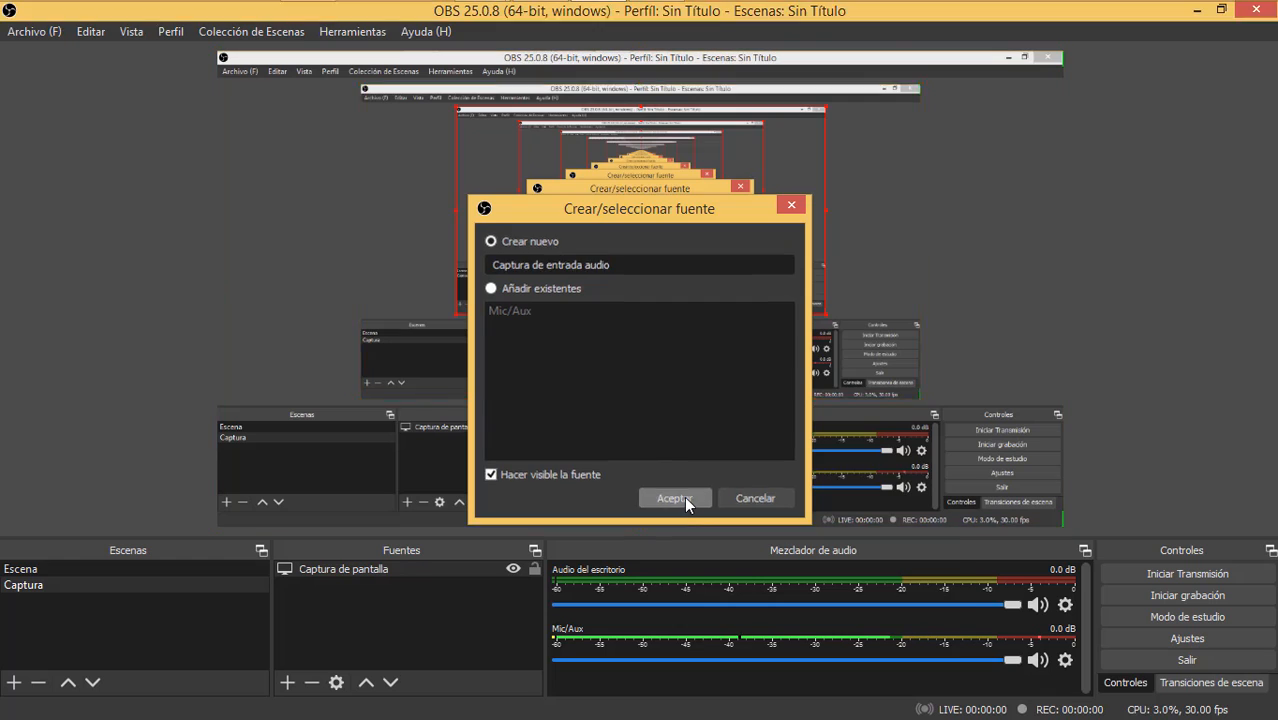
left_click(466, 126)
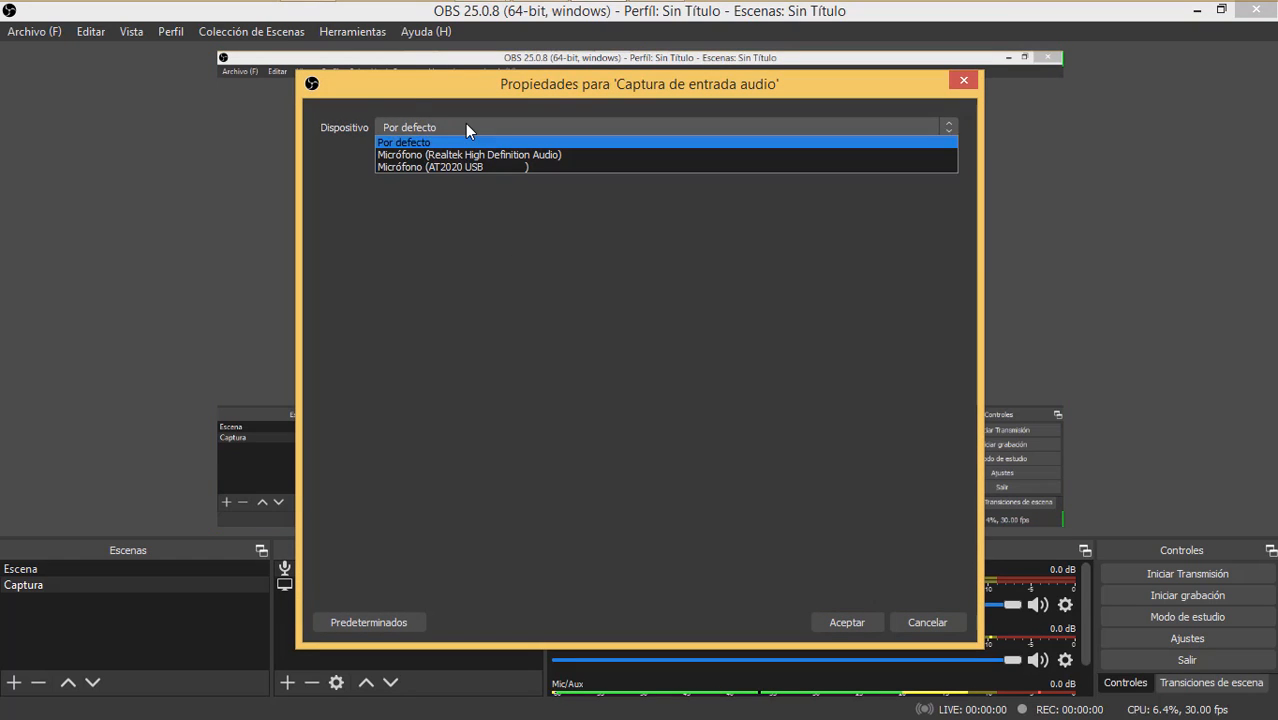
left_click(471, 166)
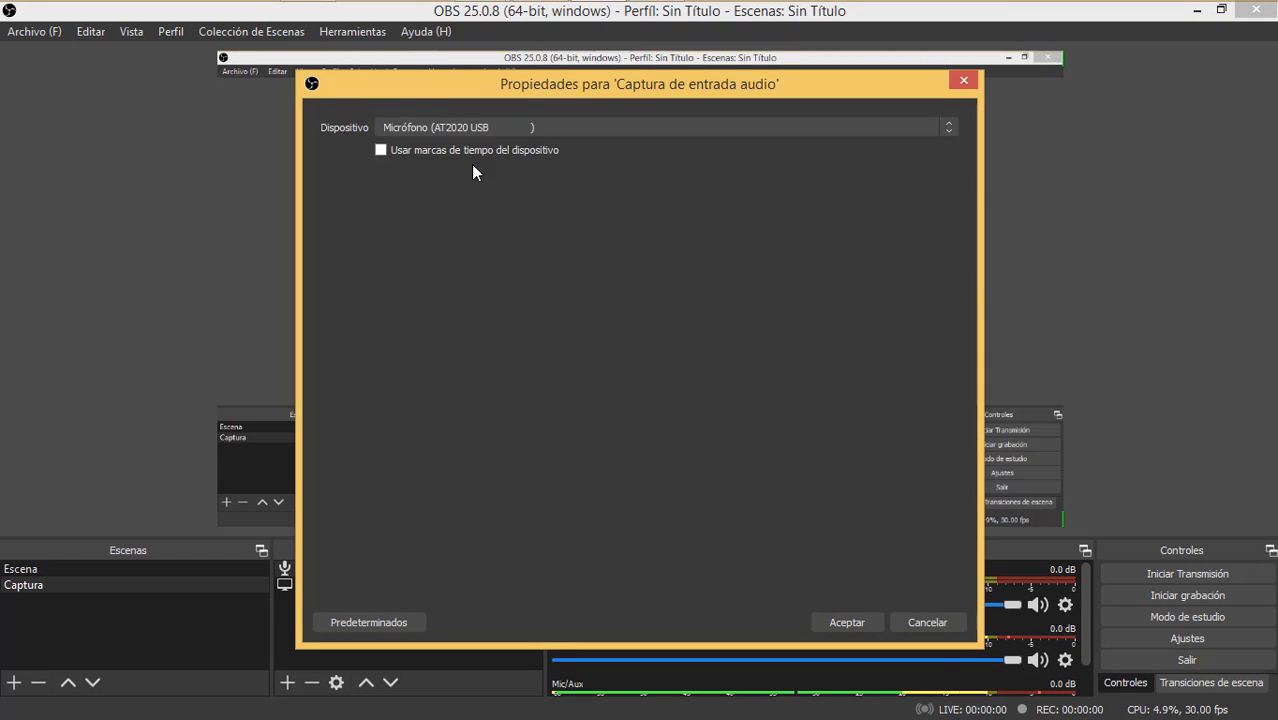
left_click(845, 621)
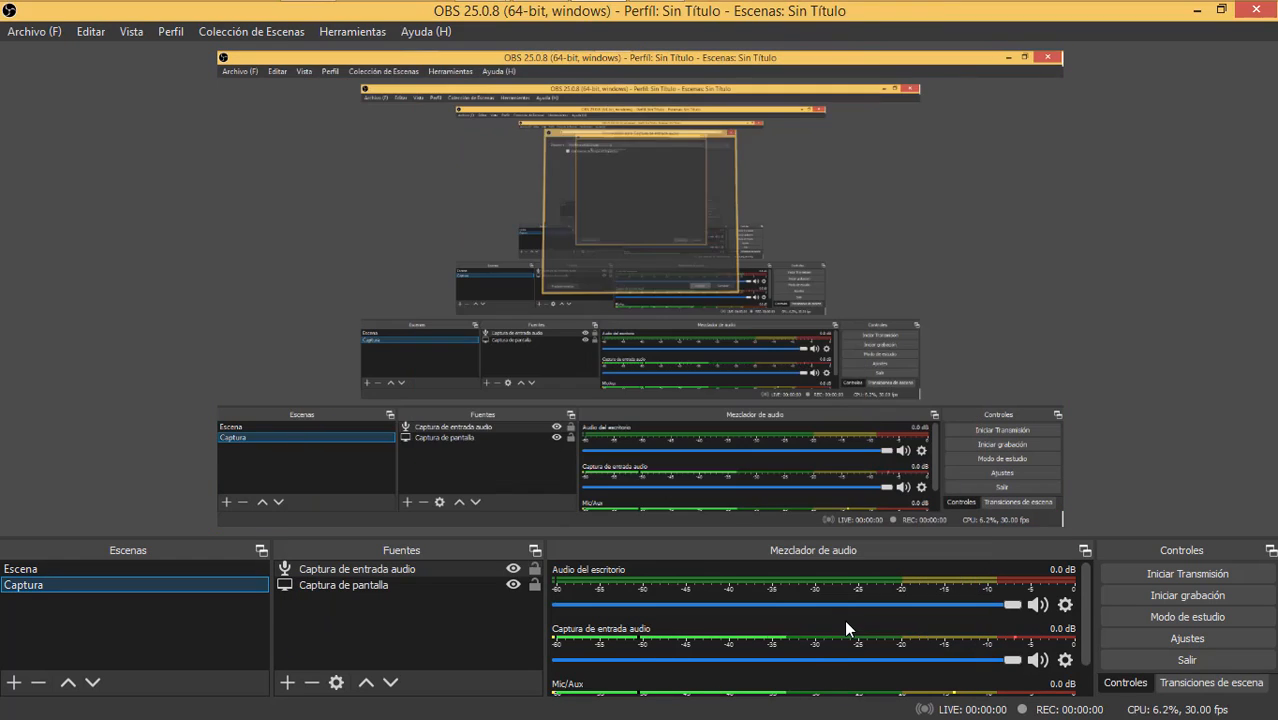
Step: Move the Captura de pantalla source above Captura de entrada audio in the source order
left_click(383, 588)
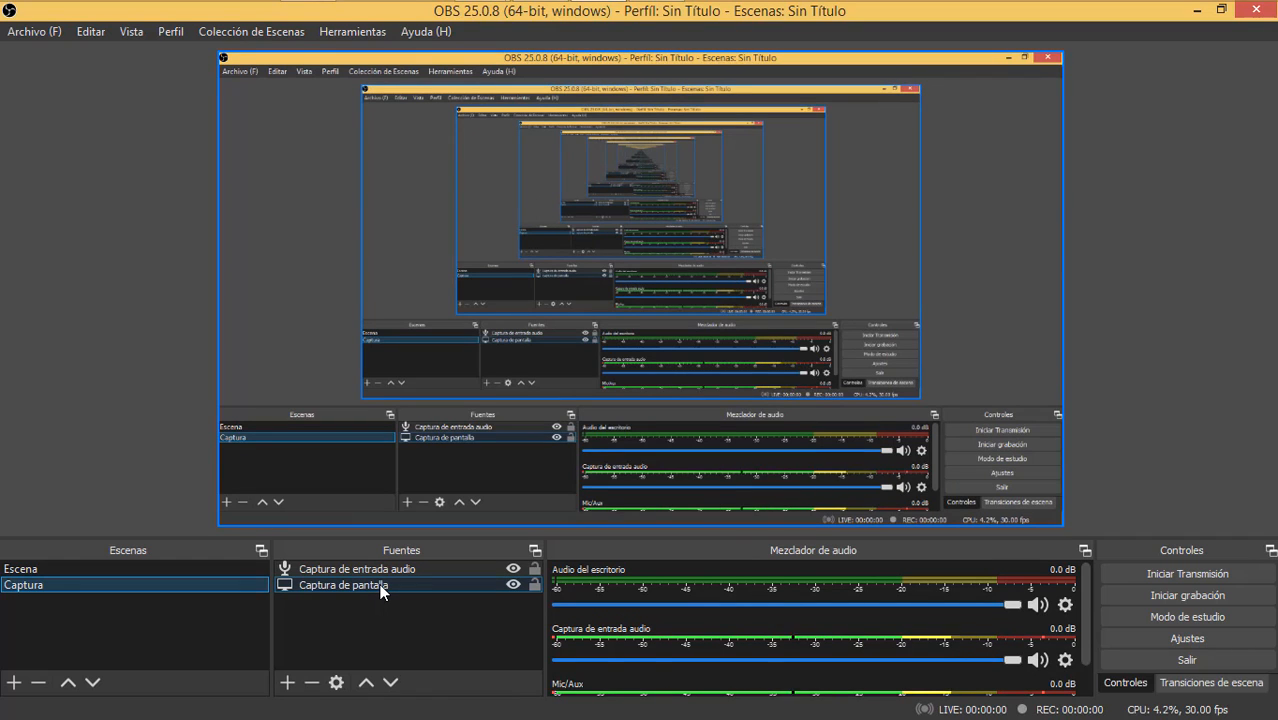
left_click(382, 570)
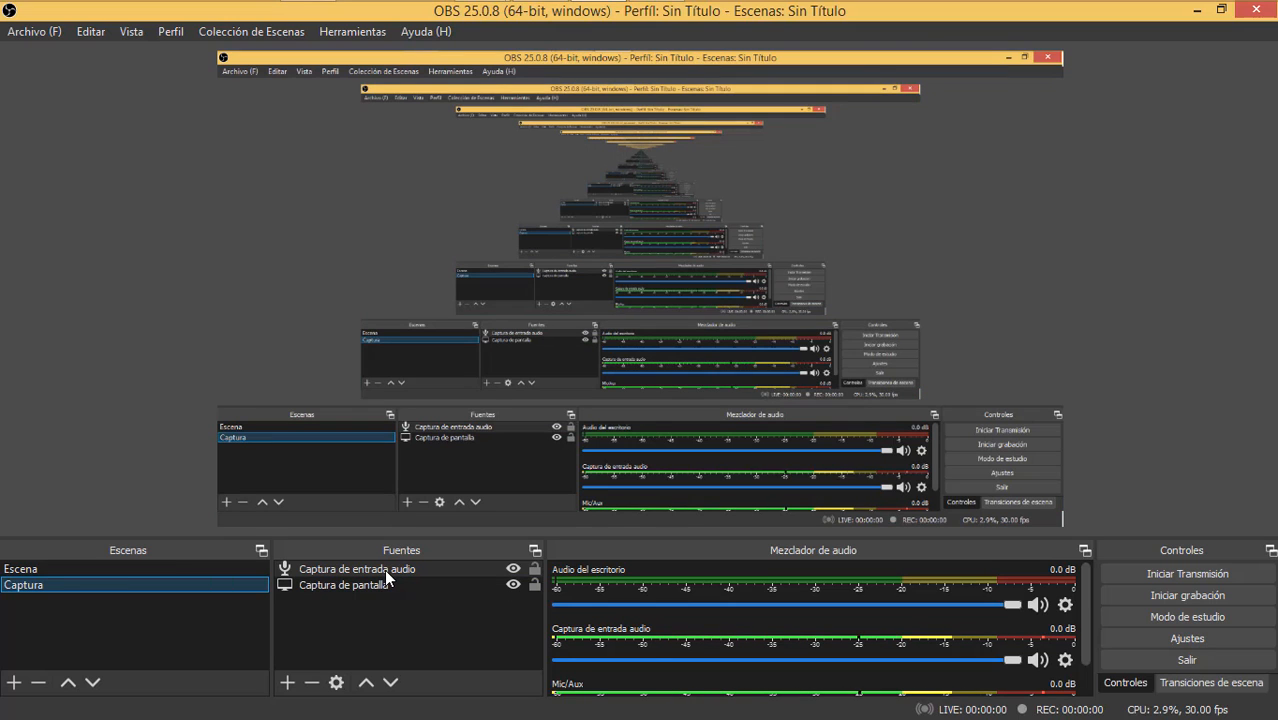
left_click(287, 684)
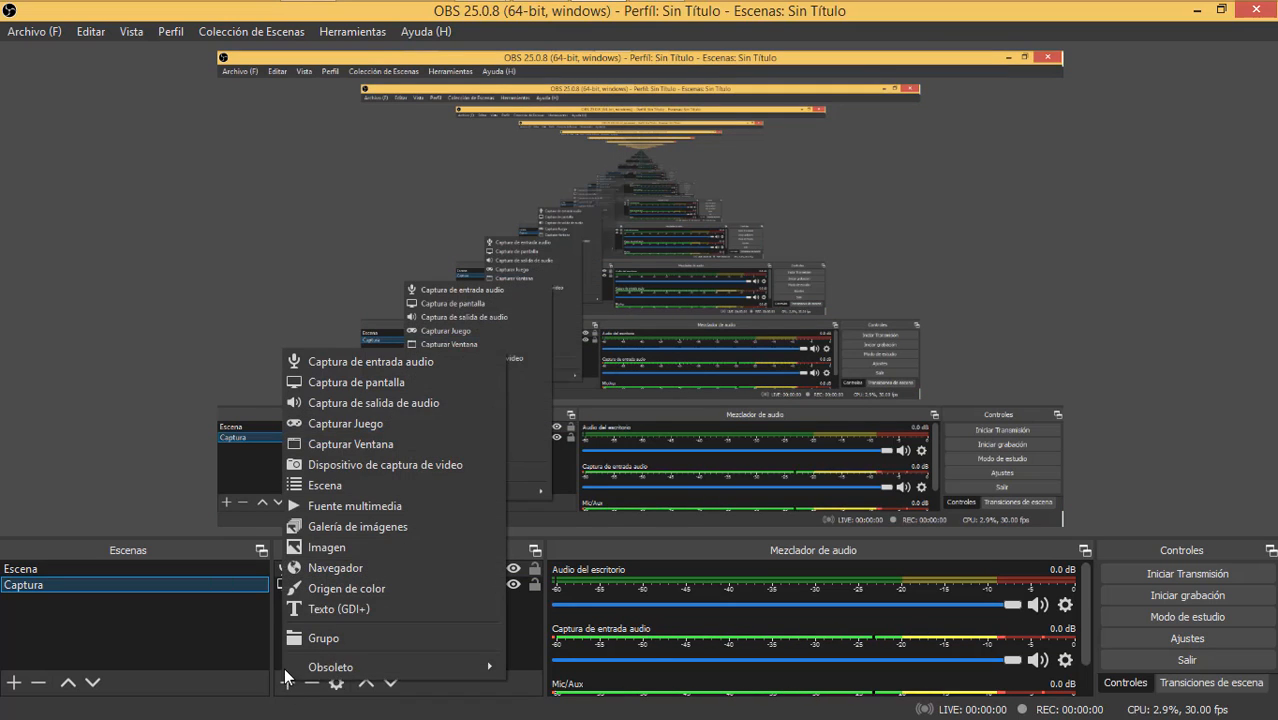
left_click(372, 381)
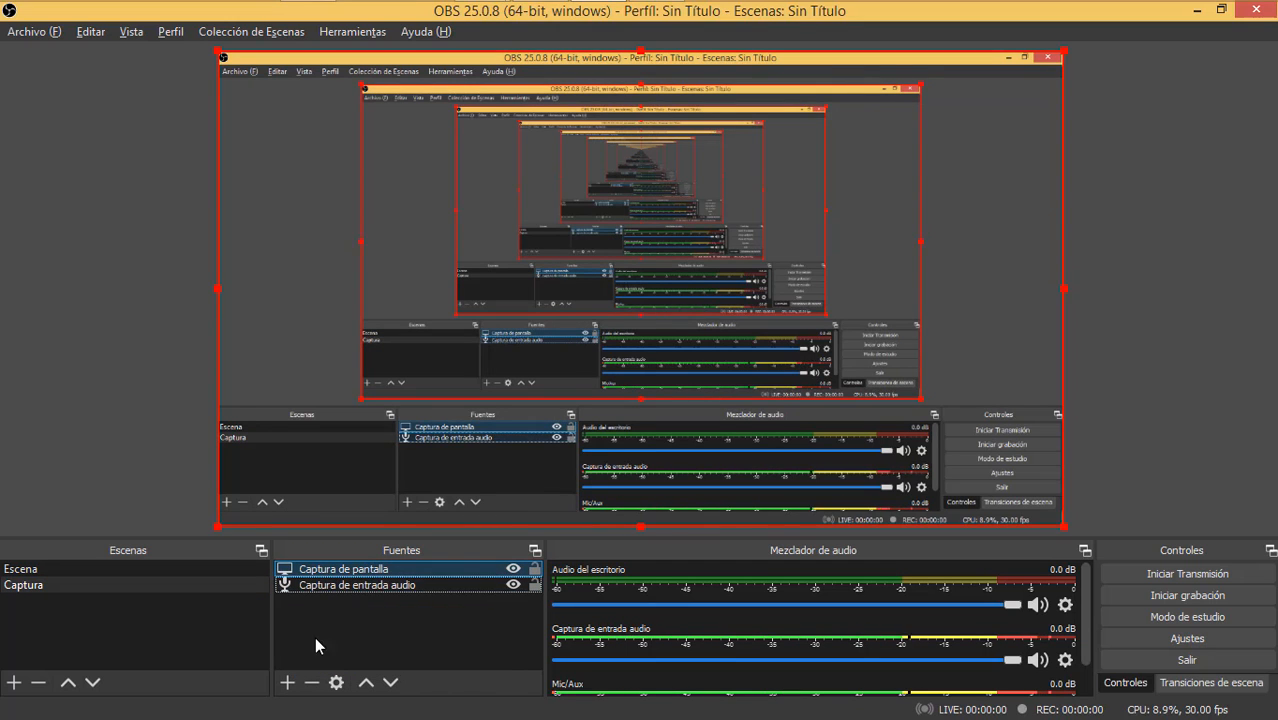
Step: Try adding a Navegador source to the Captura scene, cancel its properties and delete the source
left_click(287, 683)
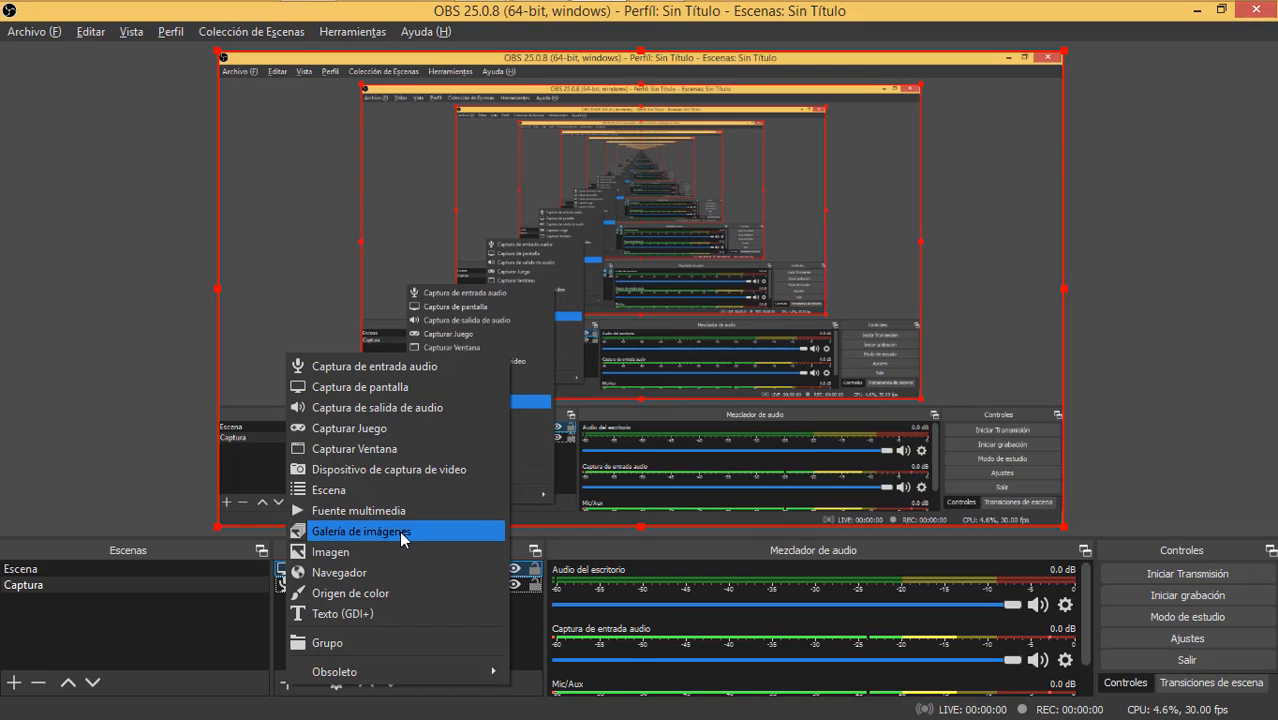
left_click(356, 571)
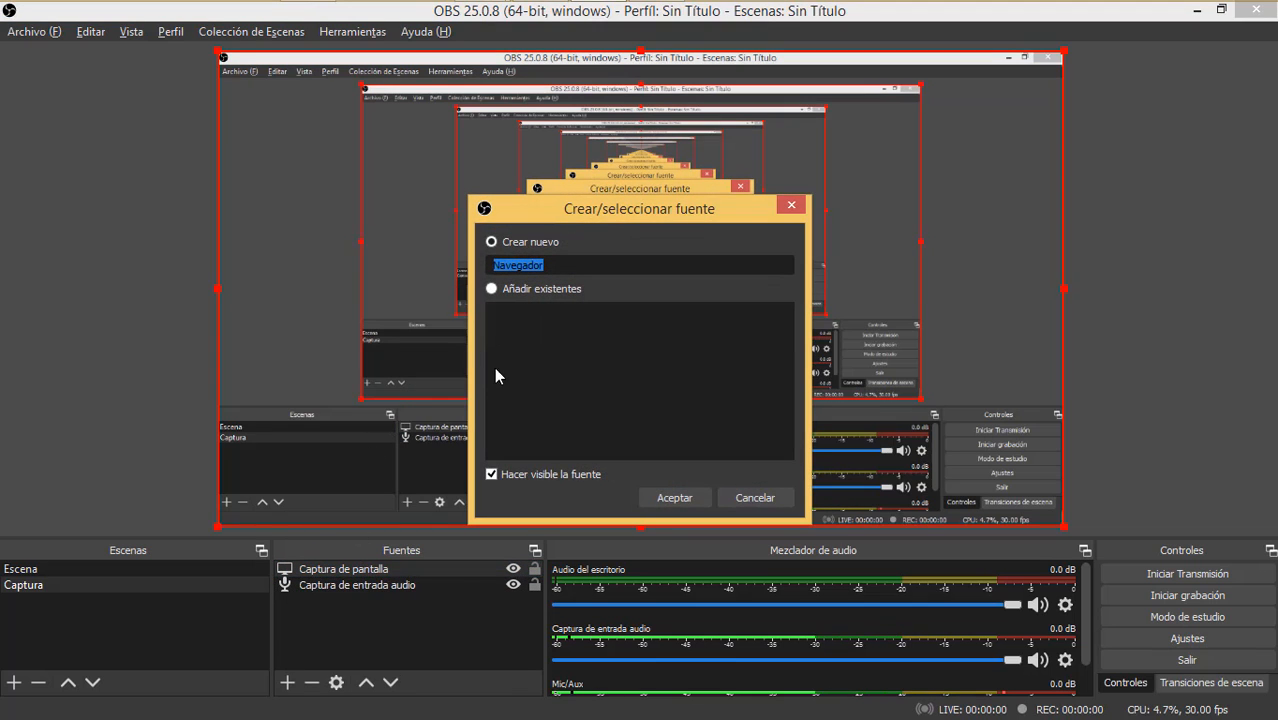
left_click(689, 499)
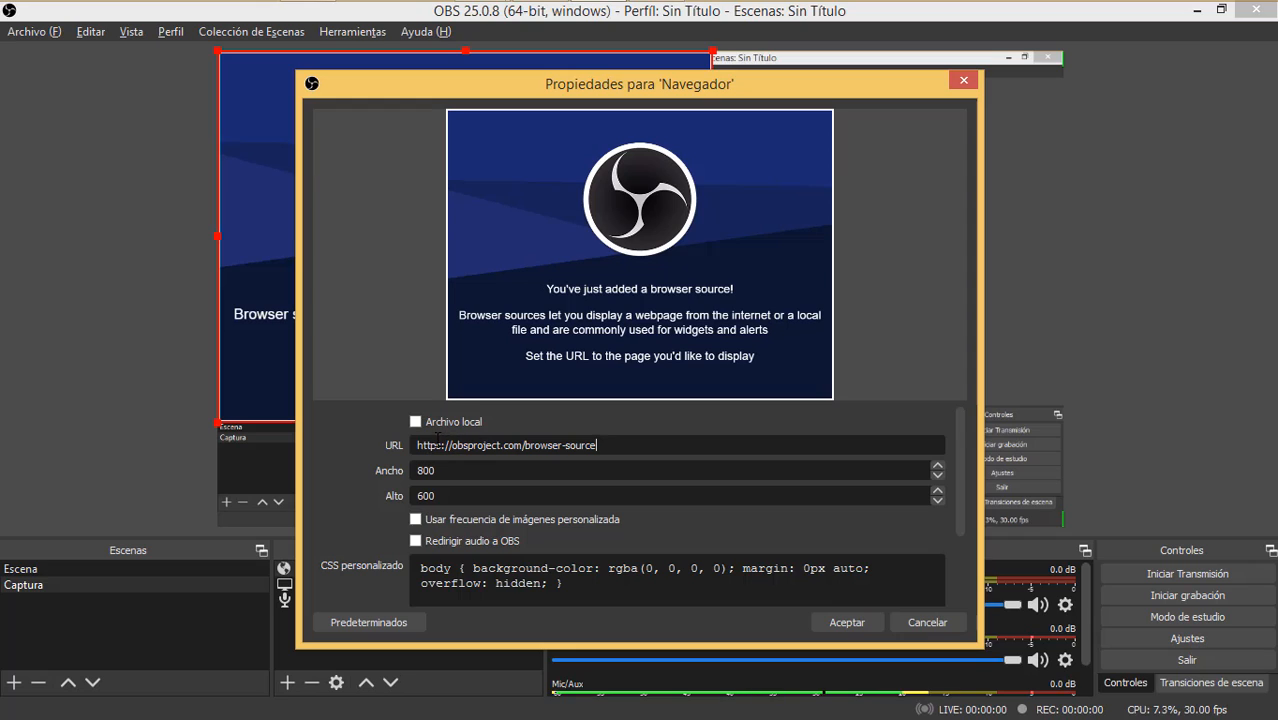
left_click_drag(628, 449, 356, 449)
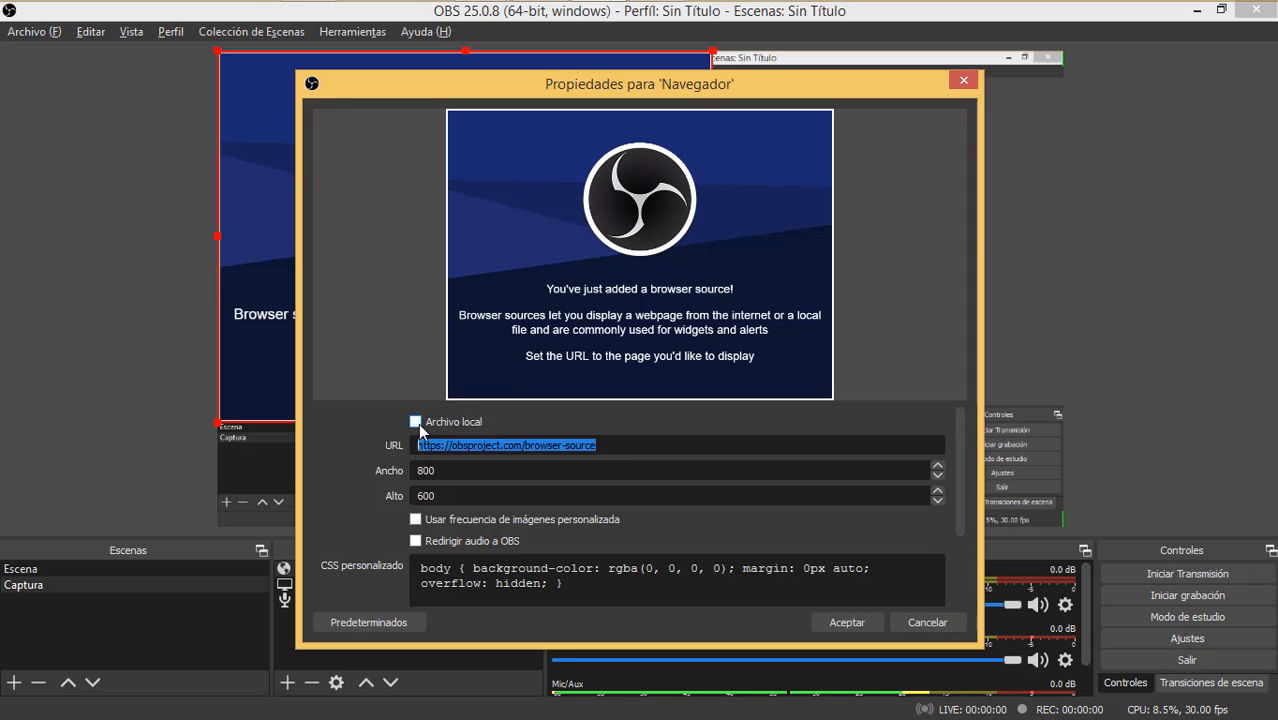
left_click(922, 626)
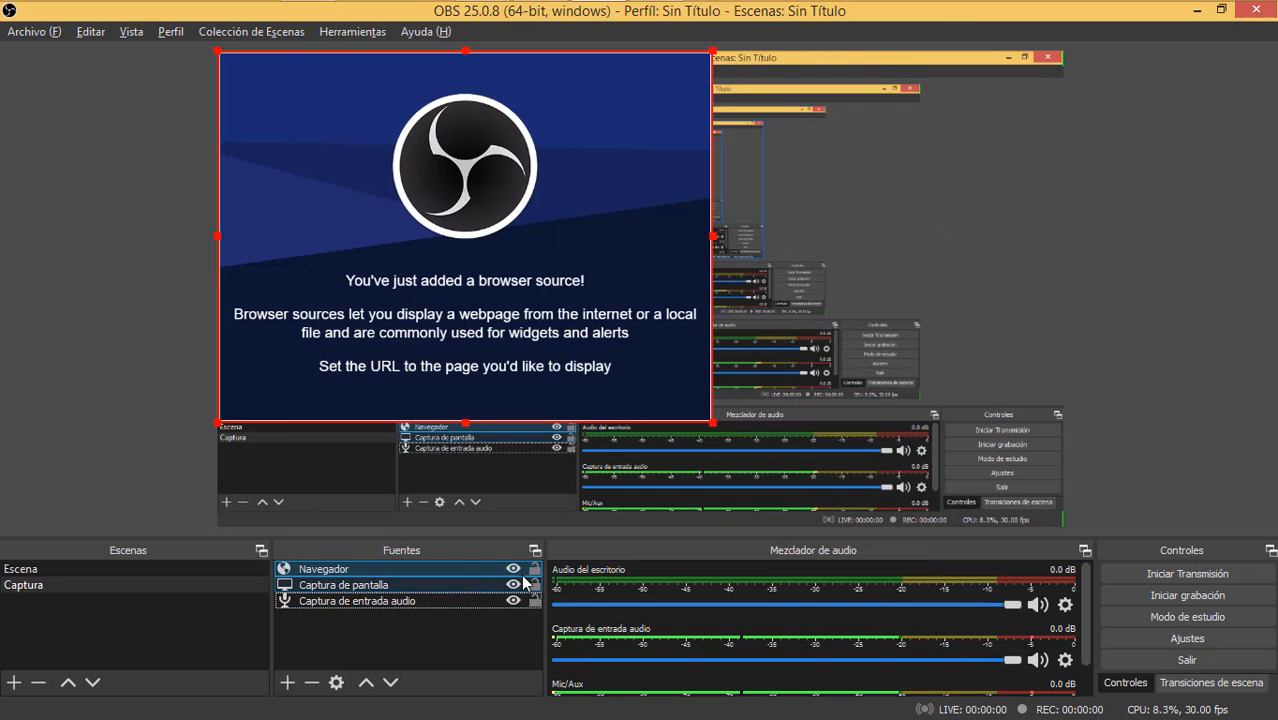
left_click(312, 683)
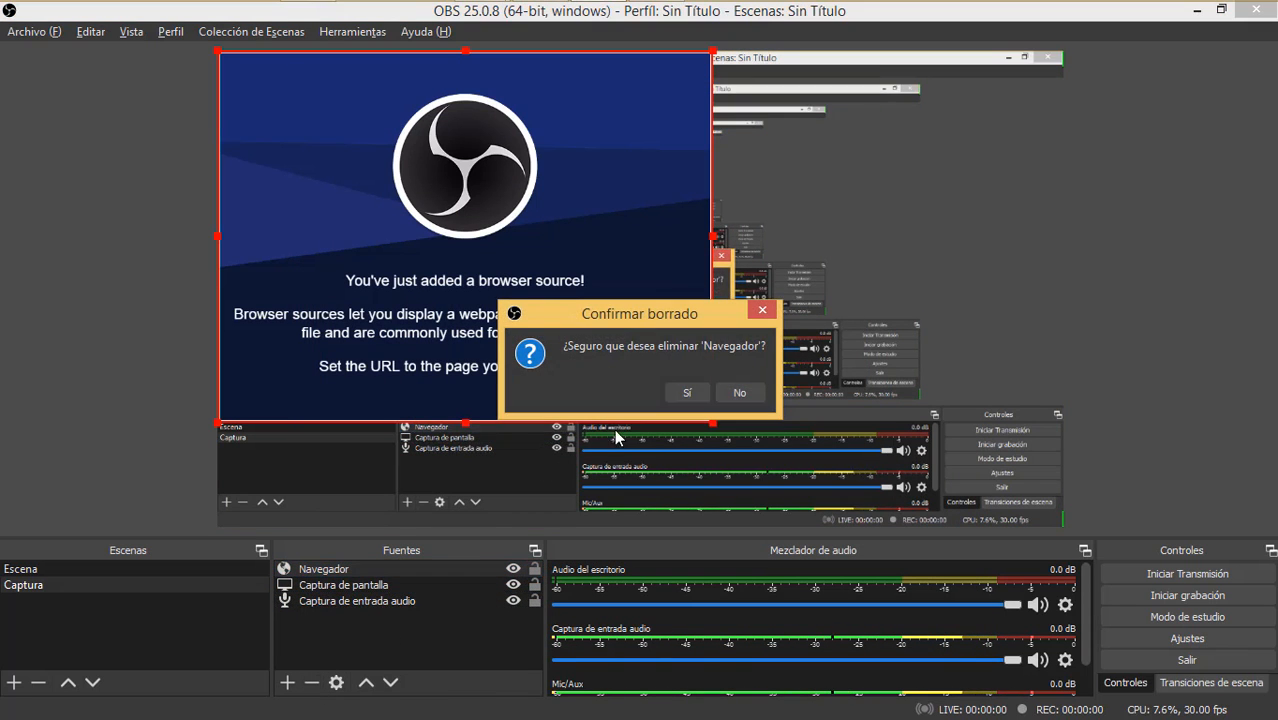
left_click(689, 392)
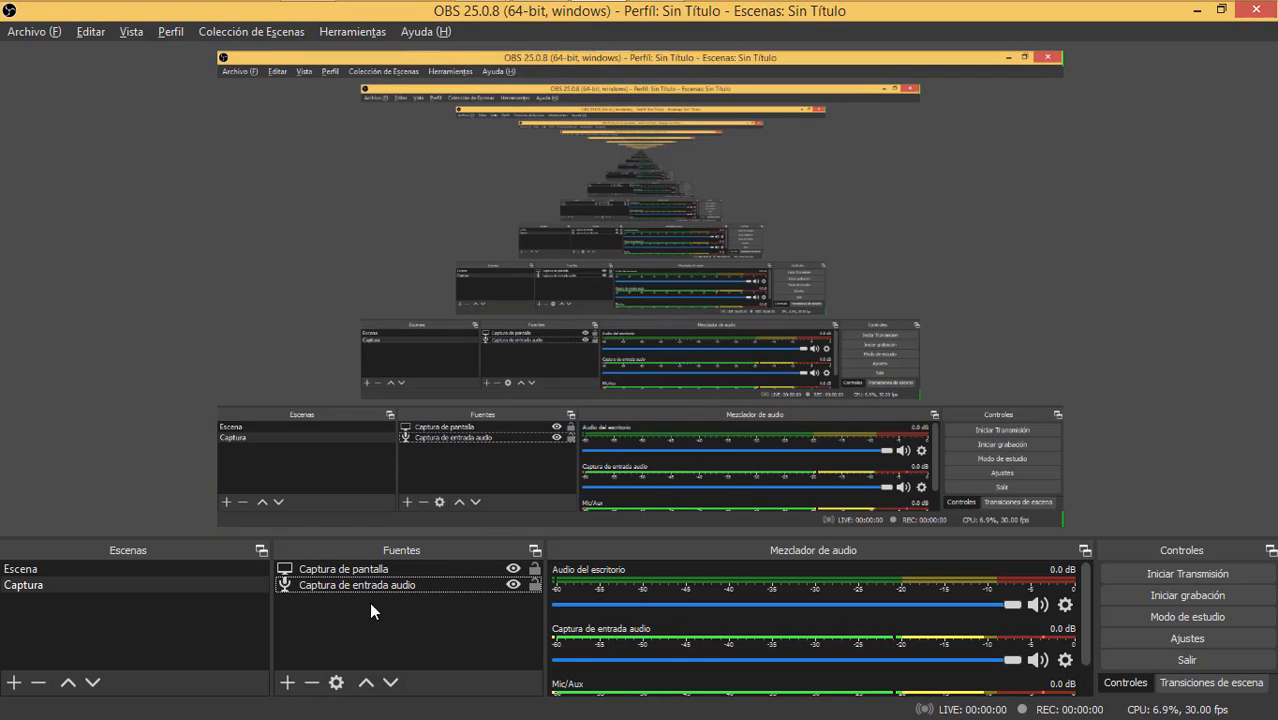
Step: Add a Captura de salida de audio source using the Altavoces (Realtek High Definition Audio) device
left_click(287, 682)
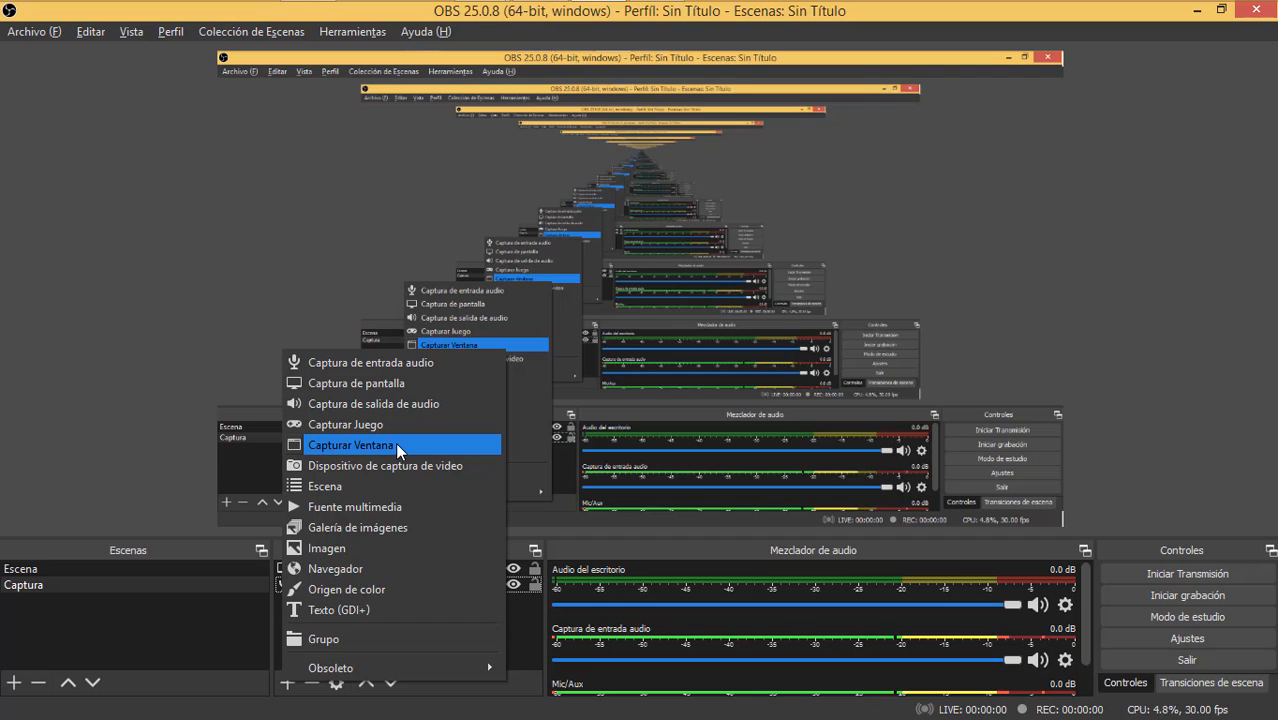
left_click(378, 403)
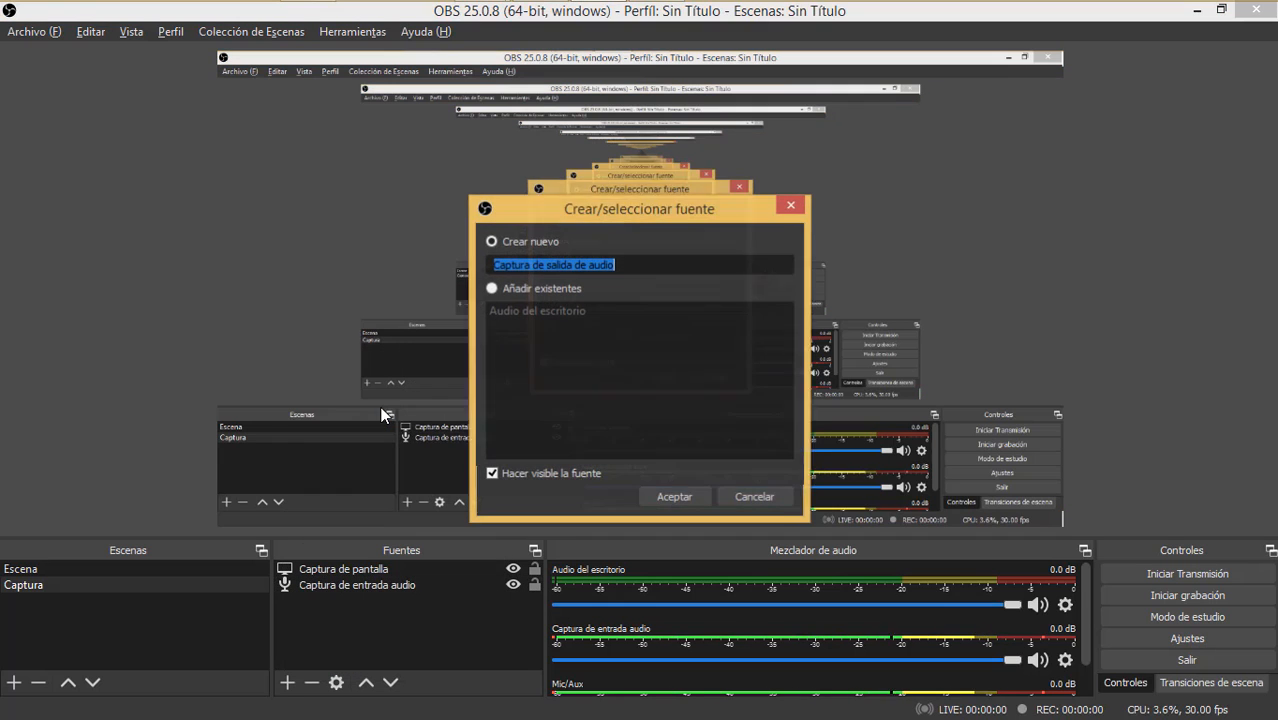
left_click(661, 497)
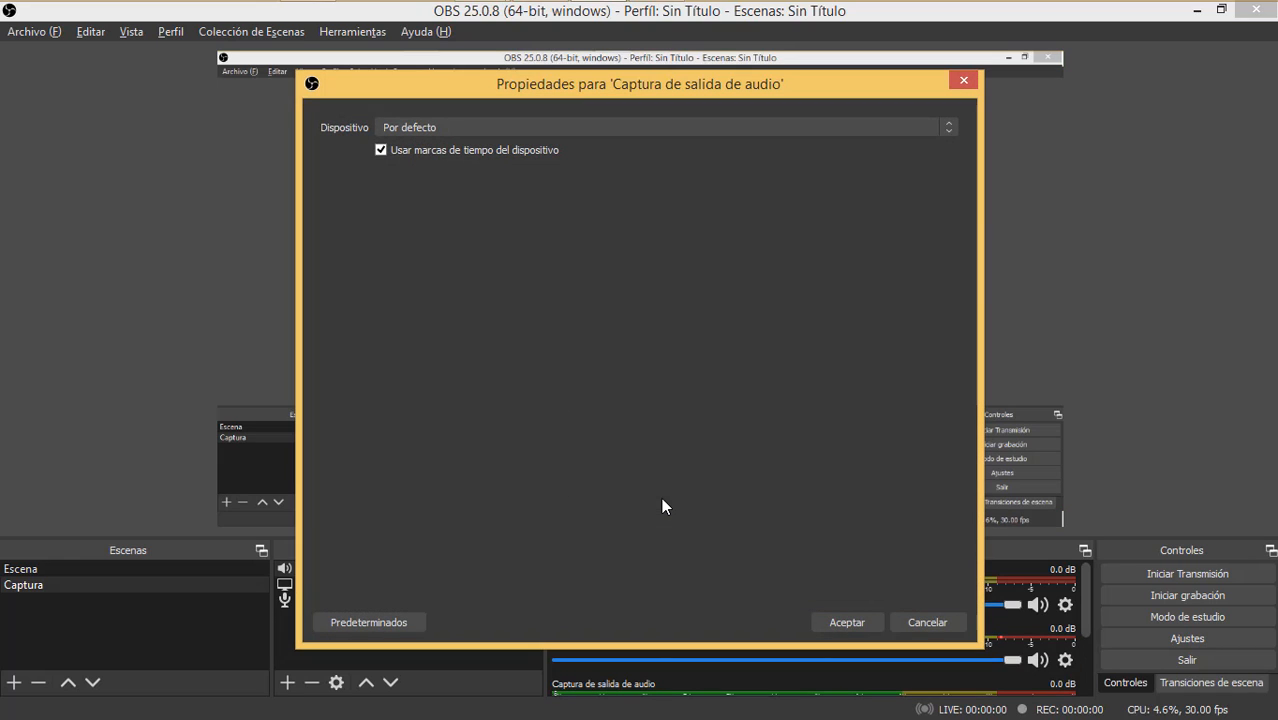
left_click(491, 129)
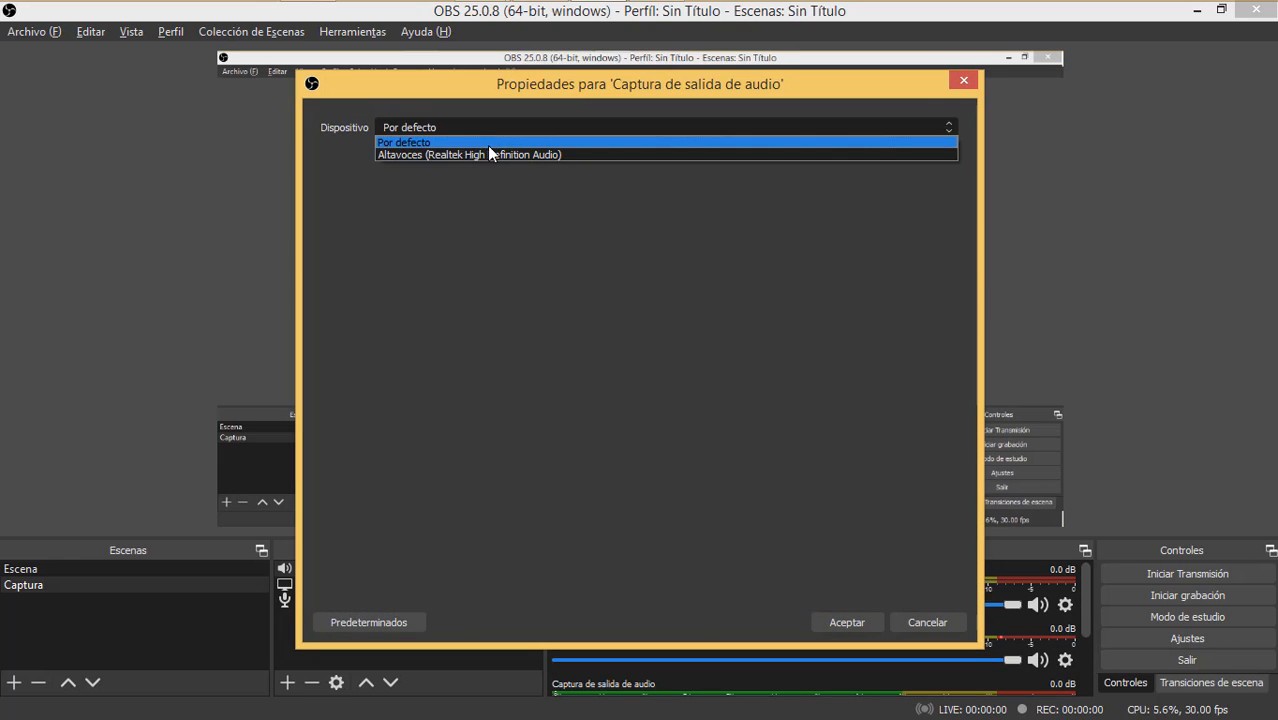
left_click(487, 155)
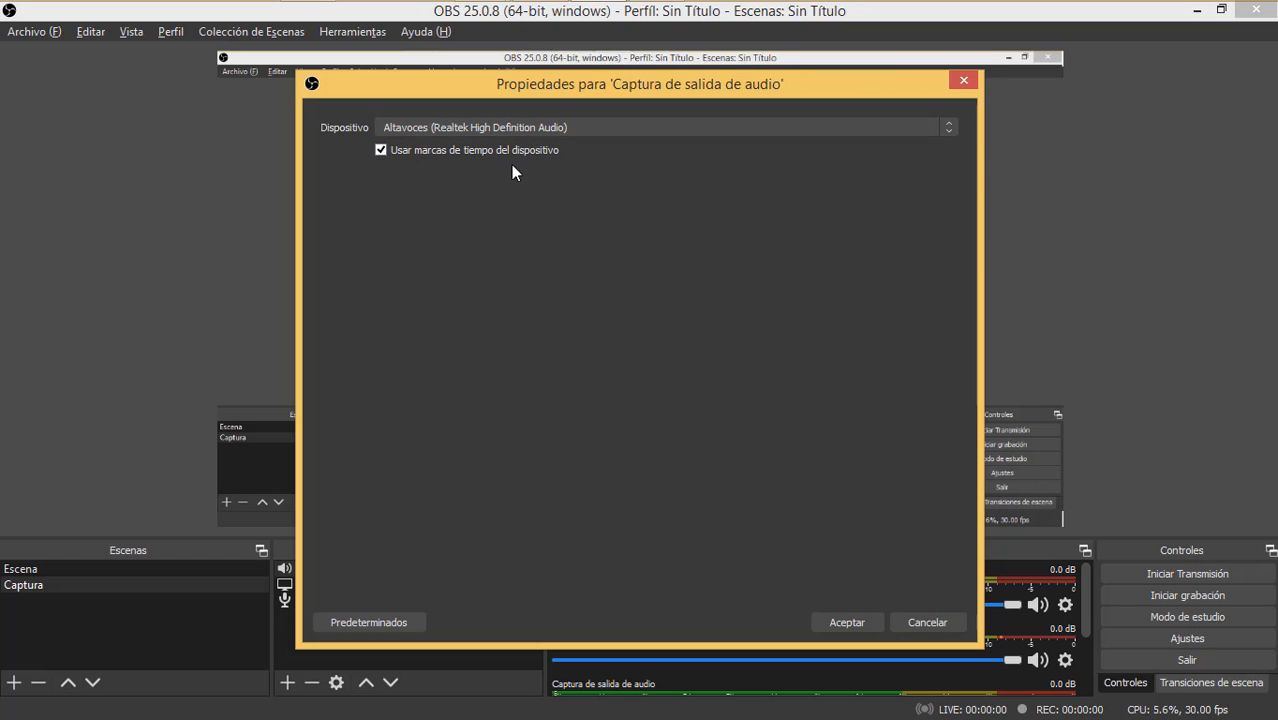
left_click(846, 622)
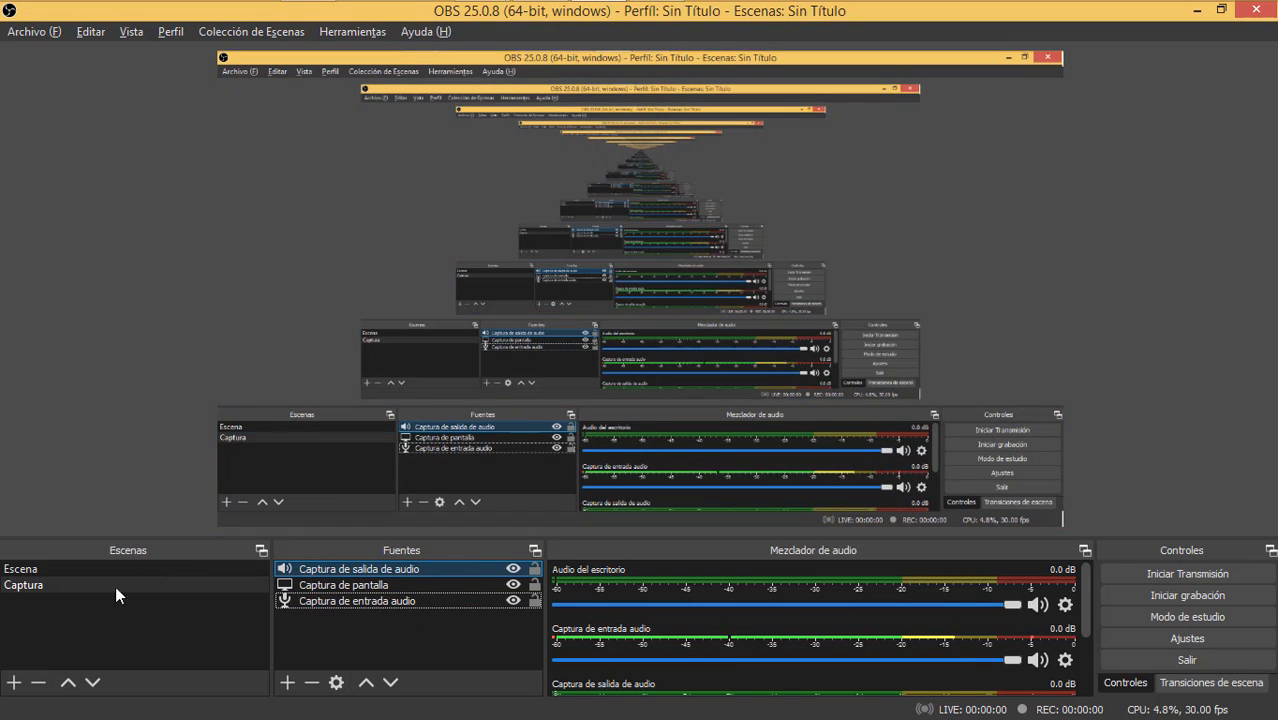
Step: Compare the Escena and Captura scenes and examine the audio channels in the mixer
left_click(66, 574)
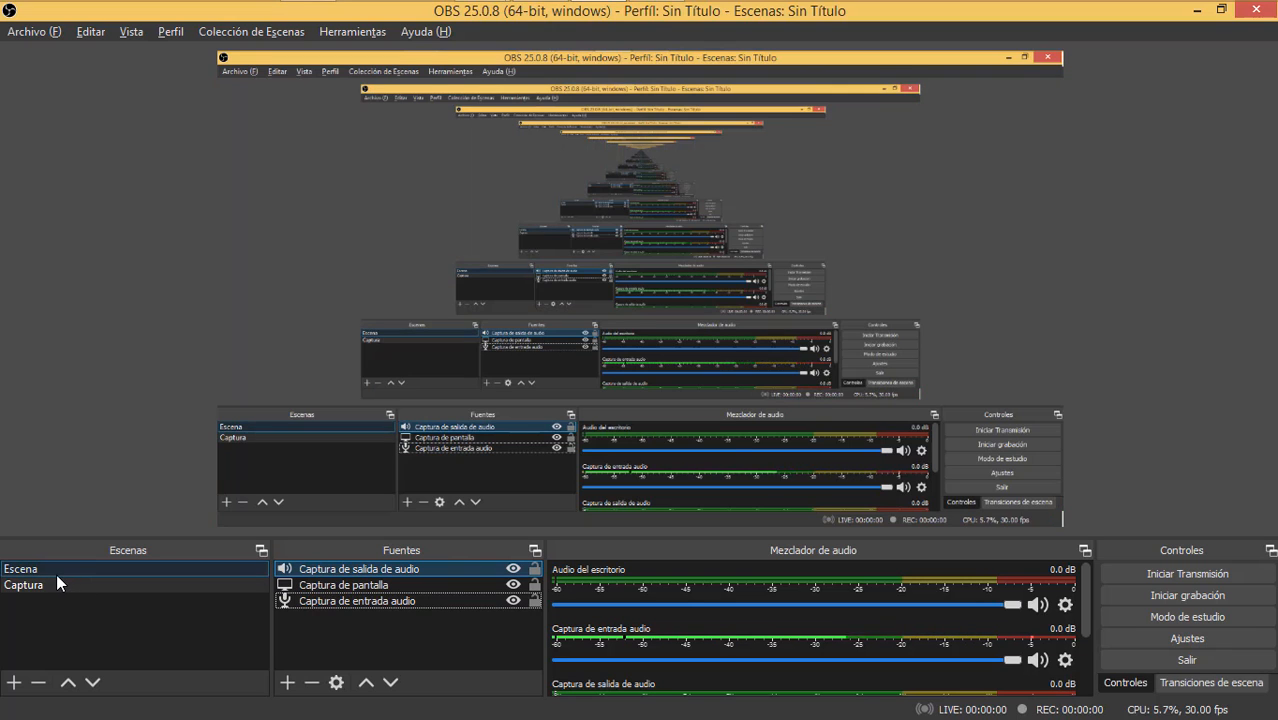
left_click(65, 585)
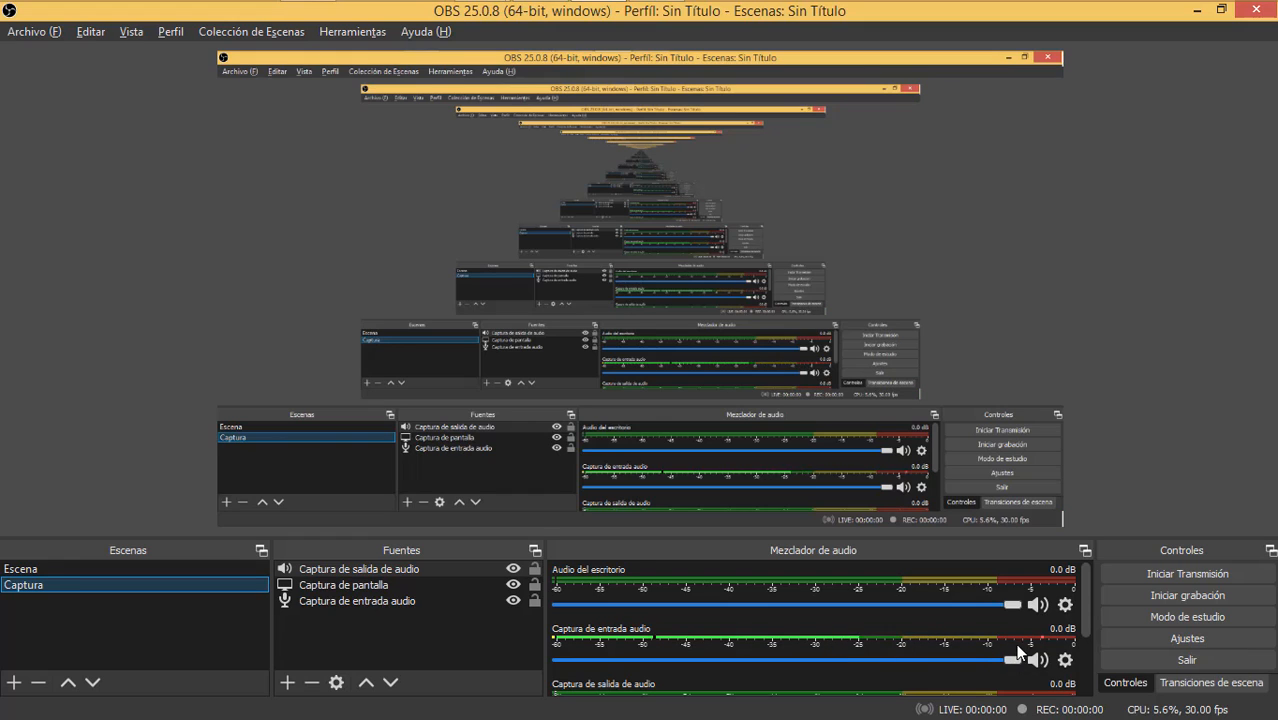
scroll(980, 642, "down", 1)
scroll(1012, 641, "up", 1)
scroll(881, 600, "down", 2)
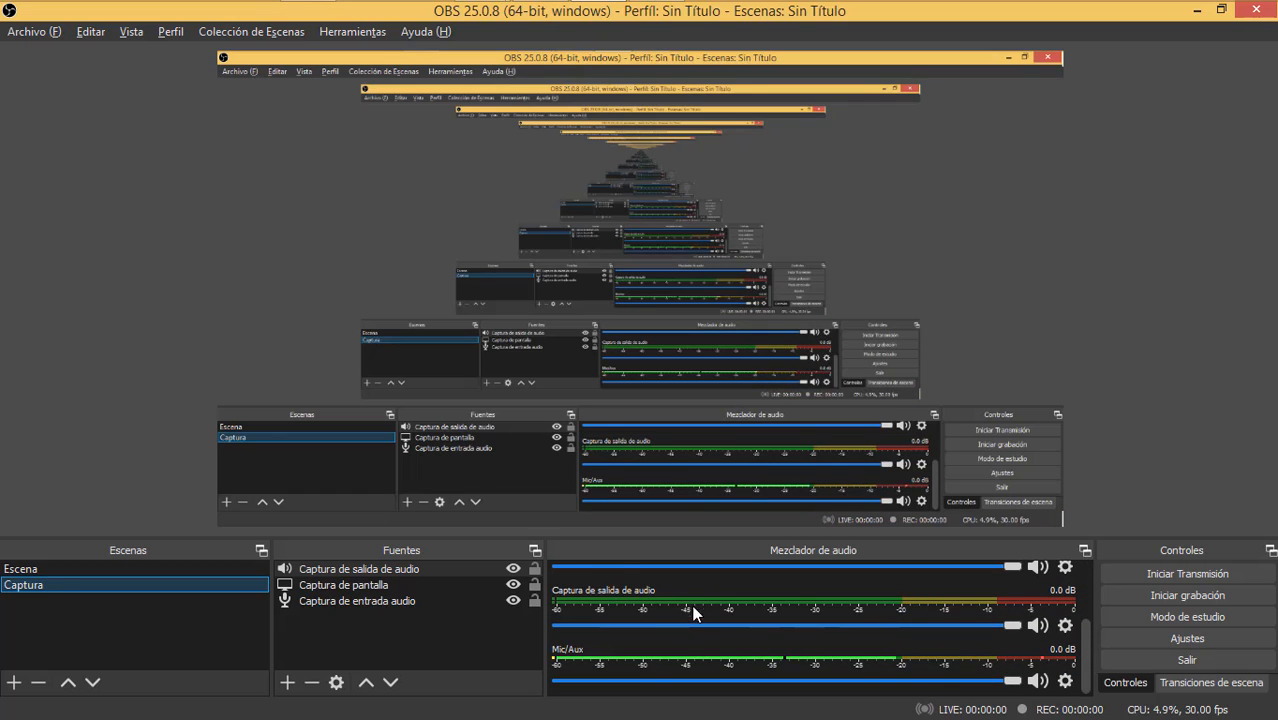
scroll(610, 606, "up", 2)
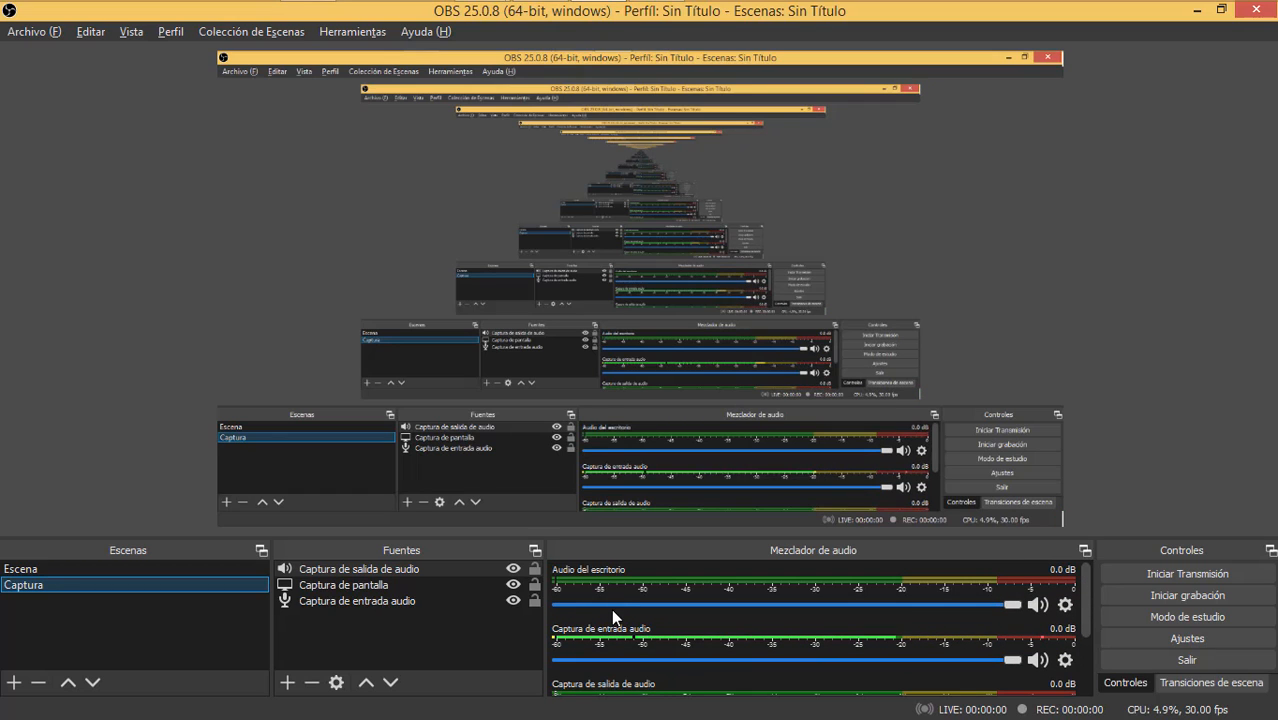
Step: Review the audio output, screen and audio input sources of the Captura scene against the preview and mixer
left_click(363, 585)
left_click(508, 625)
left_click(1025, 299)
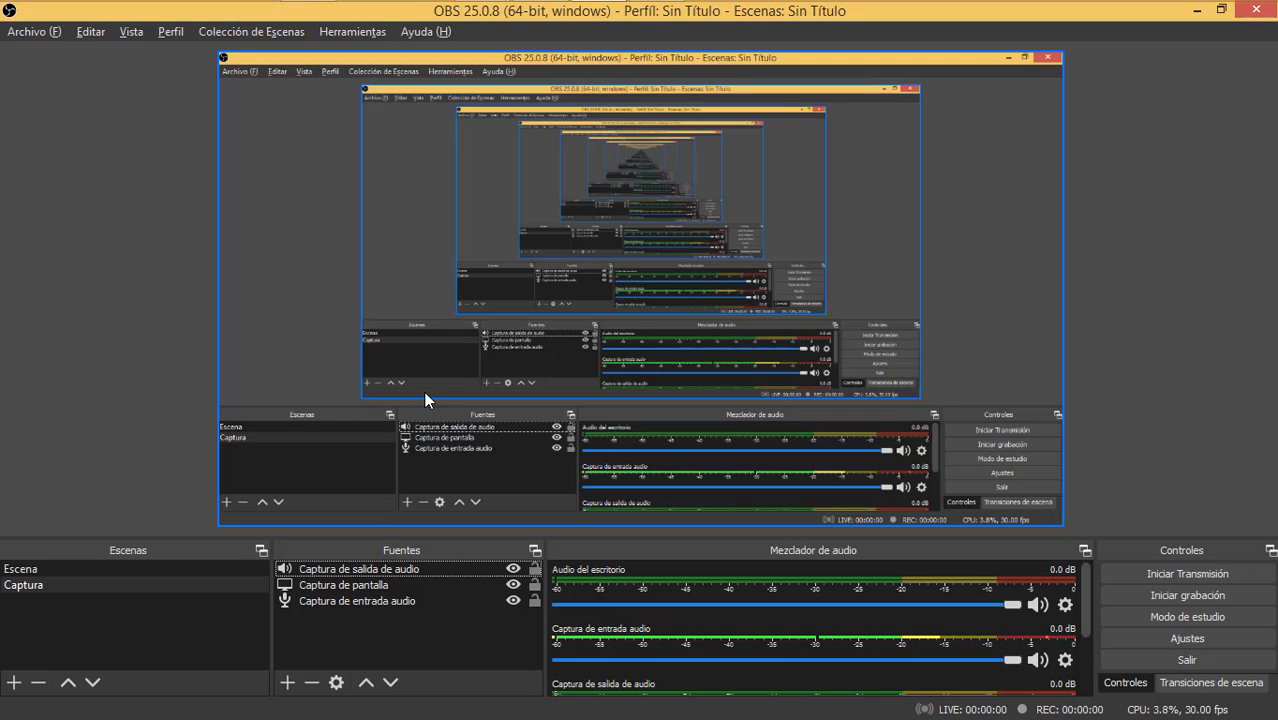
left_click(396, 567)
left_click(420, 600)
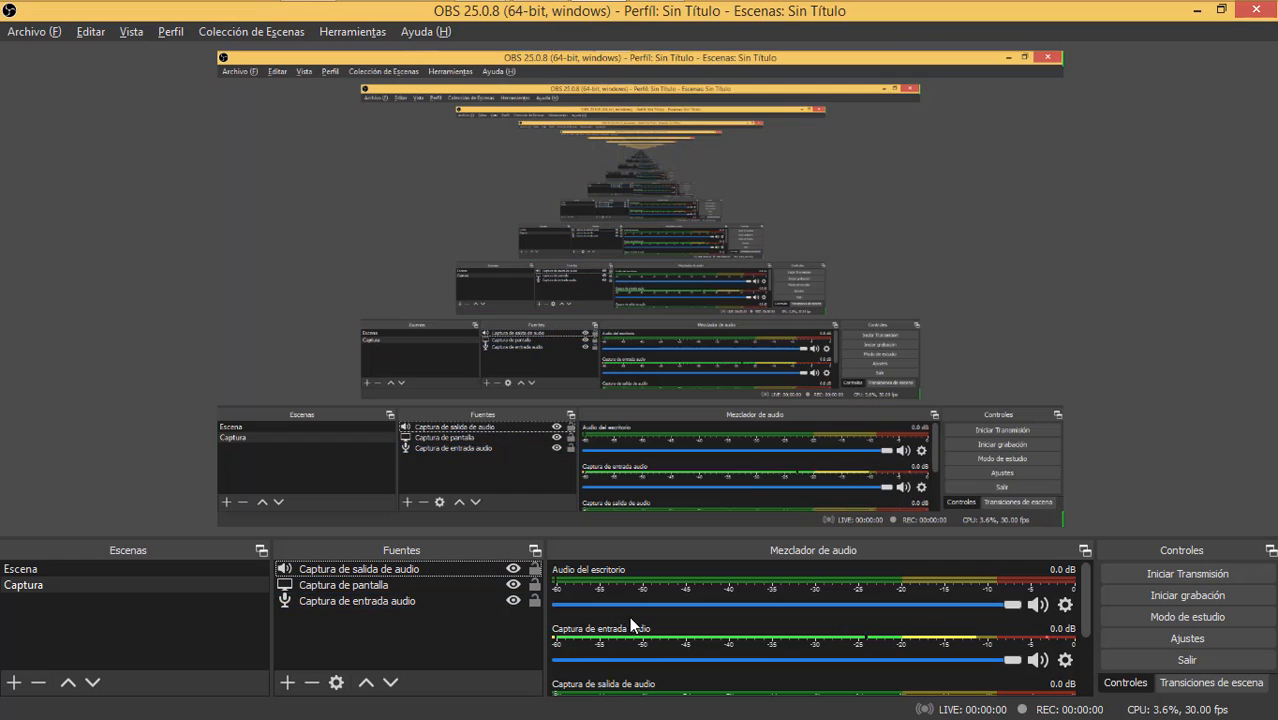
scroll(629, 616, "down", 2)
scroll(633, 620, "up", 2)
left_click(400, 568)
left_click(423, 603)
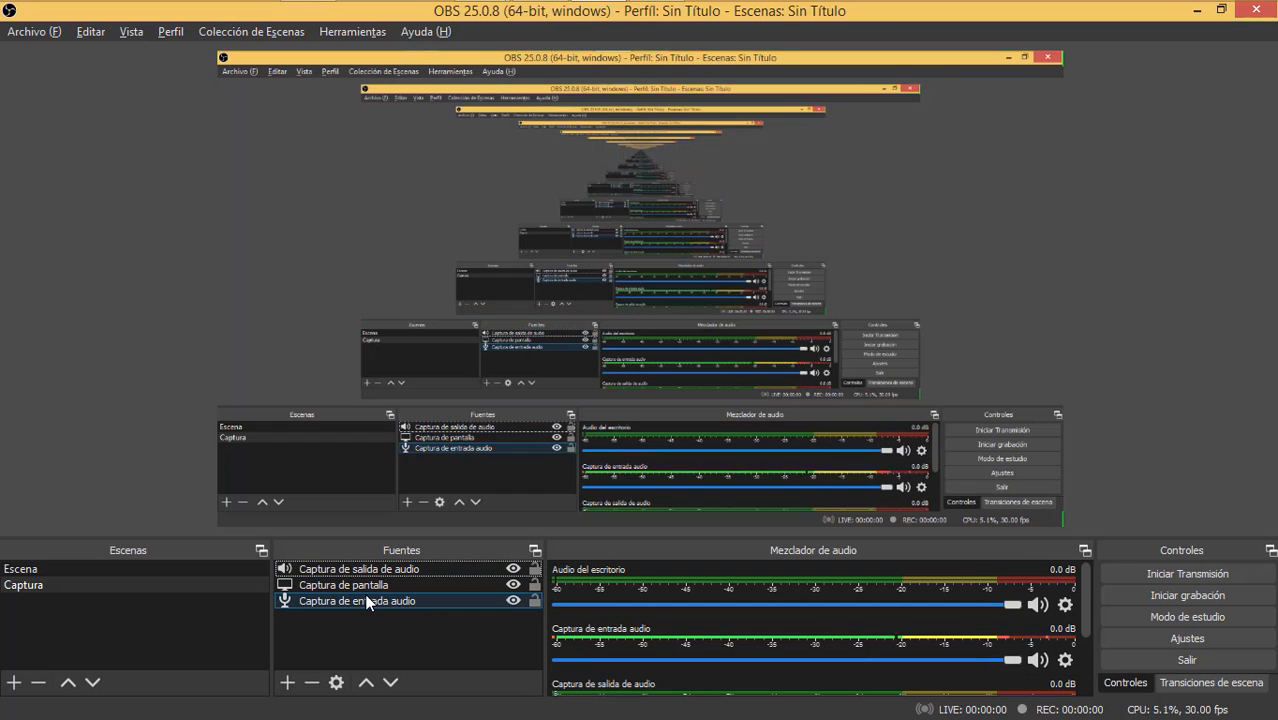
left_click(351, 582)
left_click(386, 568)
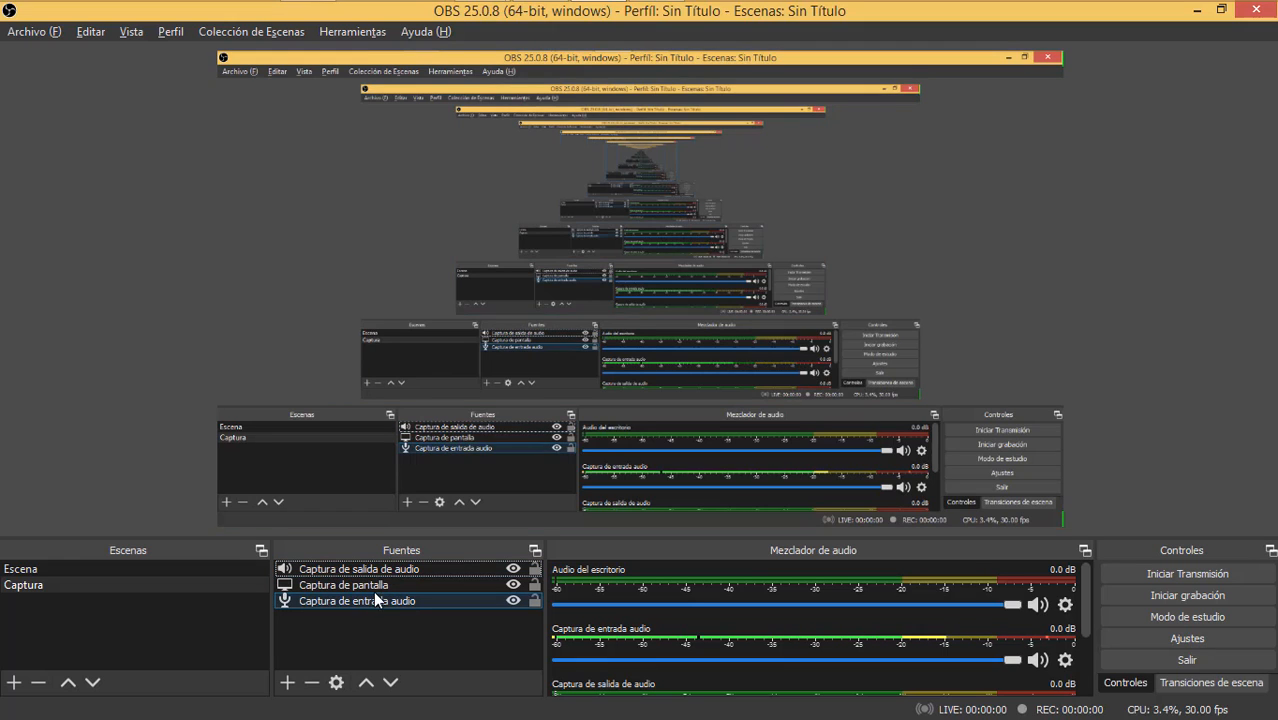
left_click(372, 589)
left_click(362, 600)
left_click(207, 495)
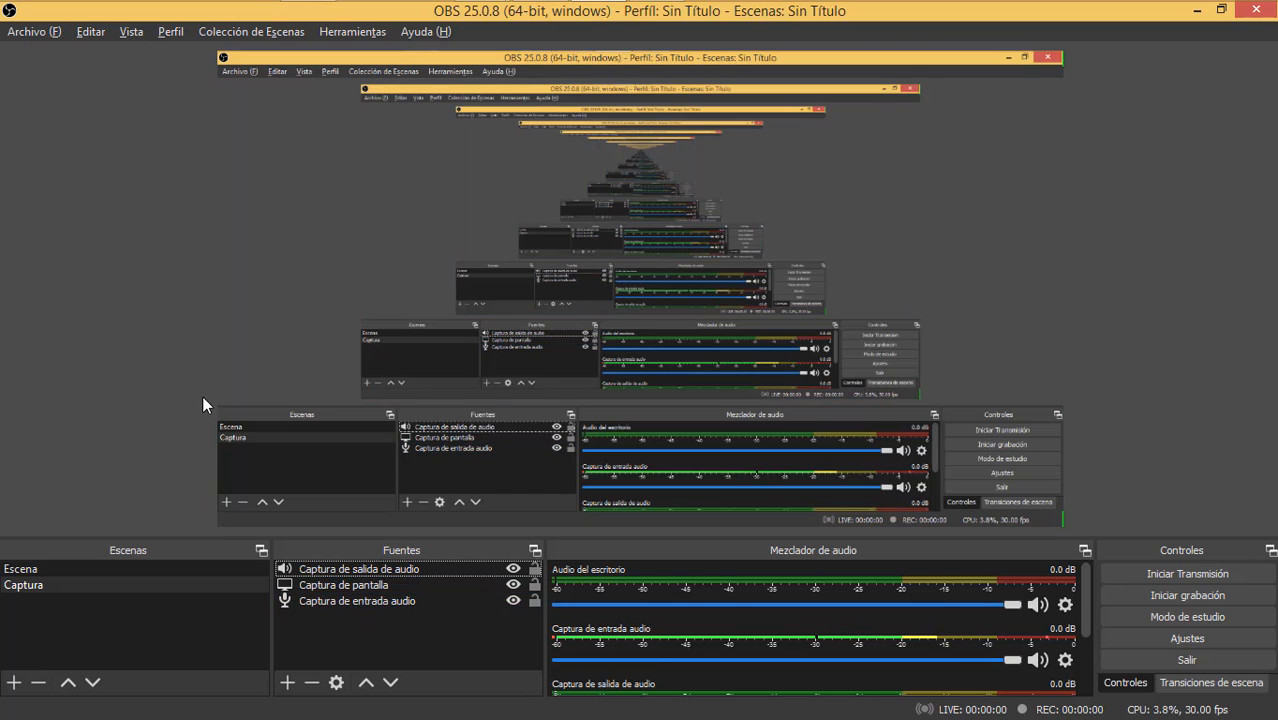
left_click(322, 378)
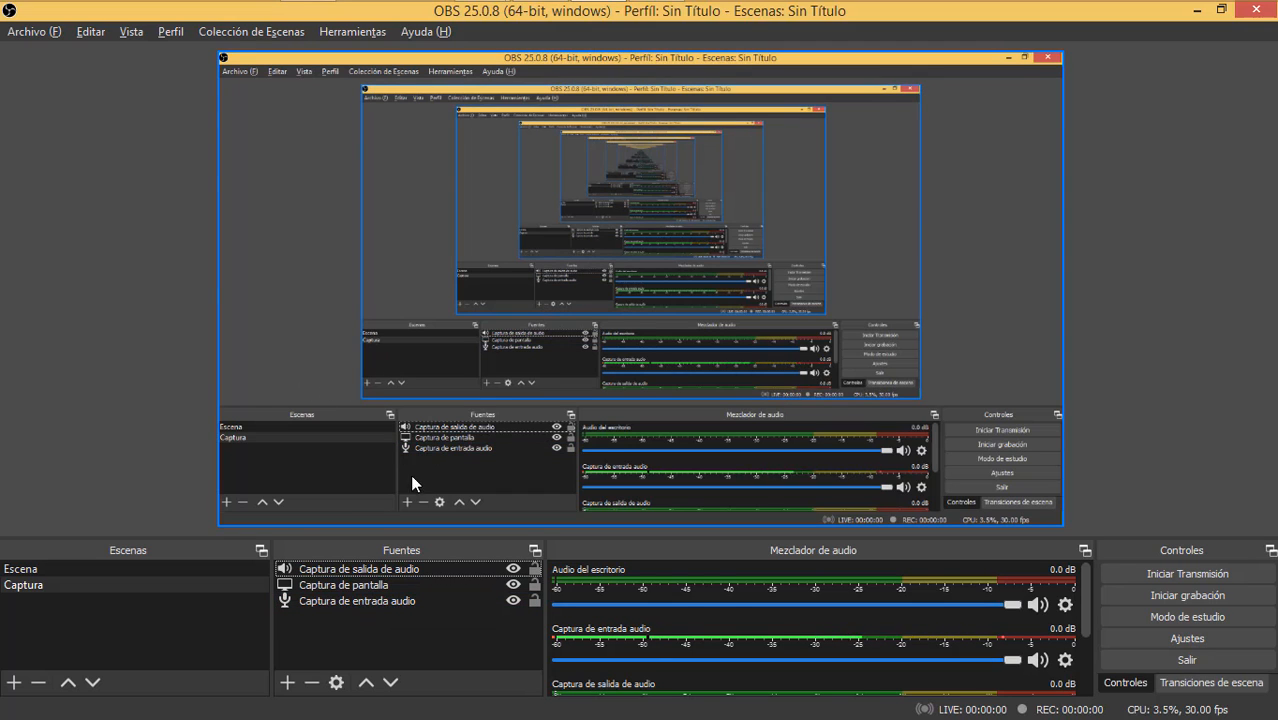
Step: Create a Dispositivo de captura de video source in the Captura scene with HP Truevision HD as the device
left_click(287, 682)
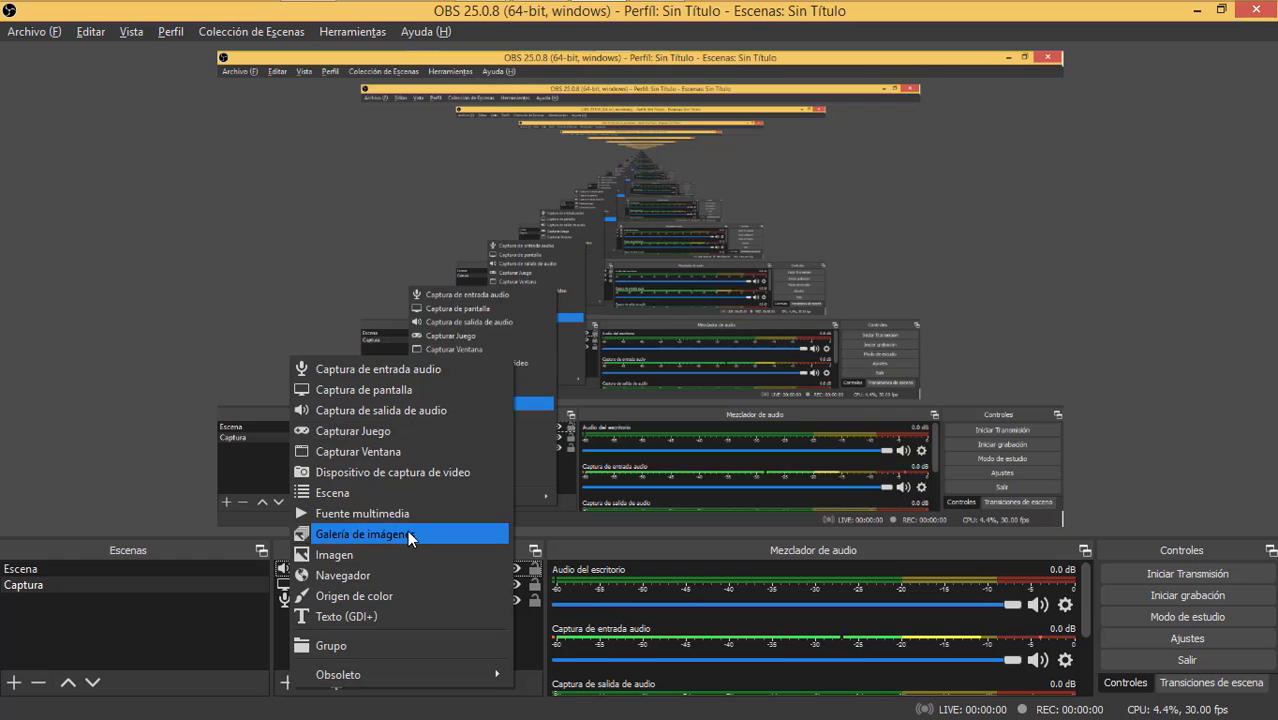
left_click(377, 472)
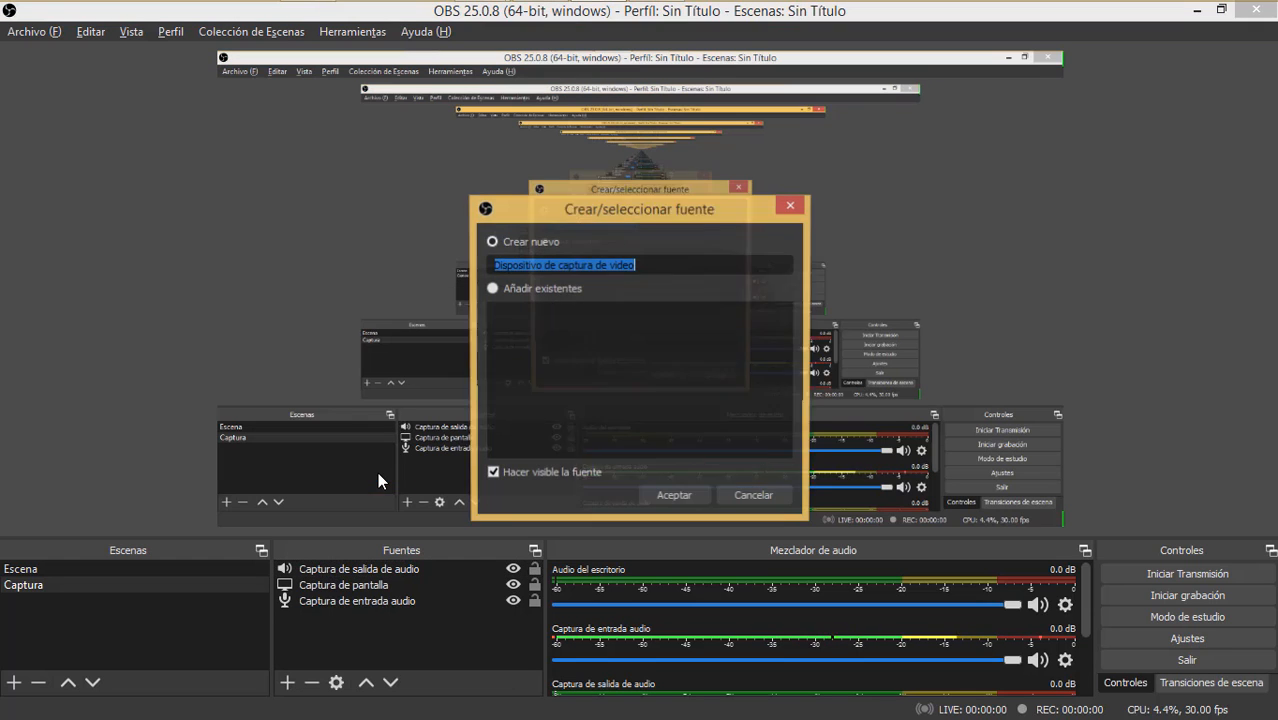
left_click(674, 497)
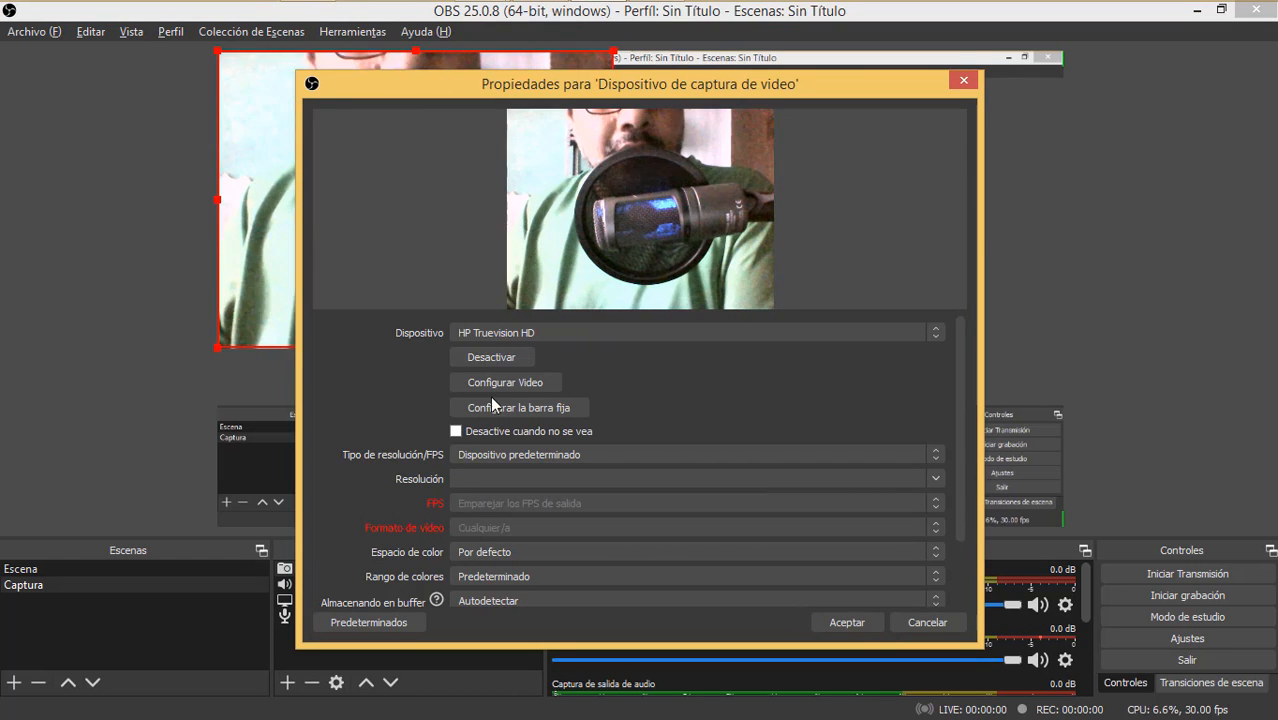
left_click(541, 333)
left_click(542, 336)
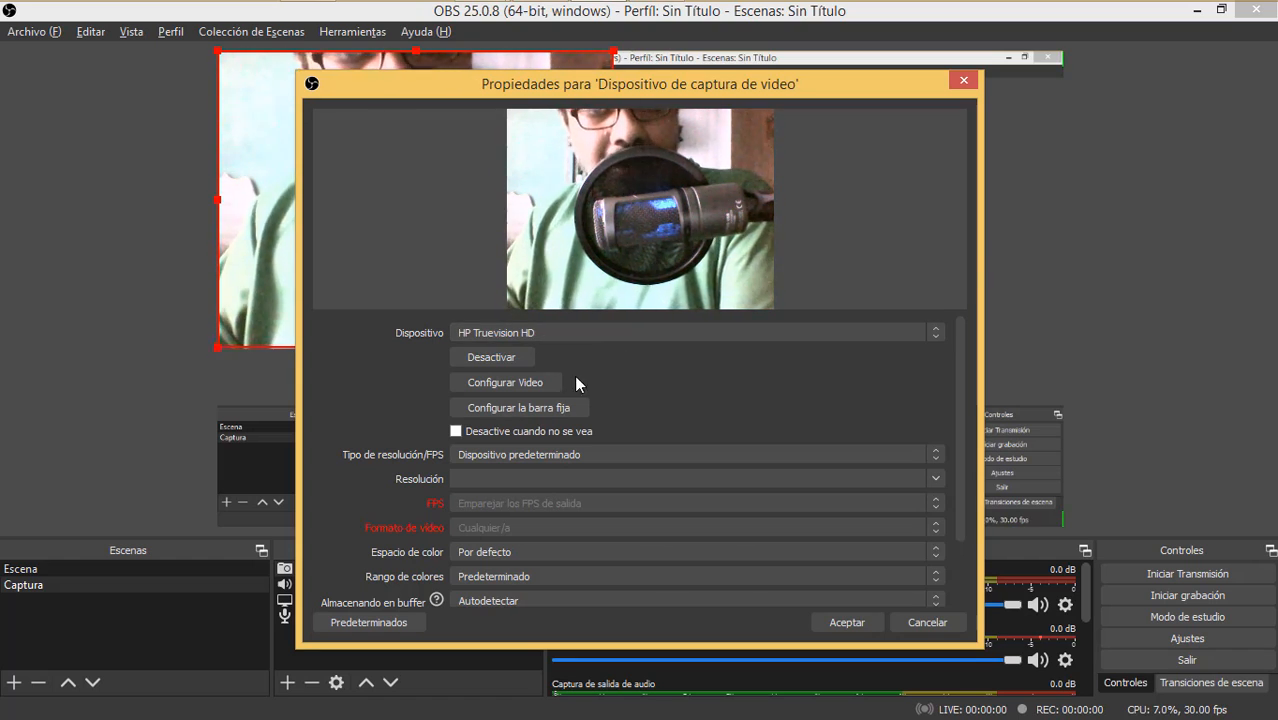
Step: Review the camera's image settings under Configurar Video, close them and accept the video source's properties
left_click(530, 383)
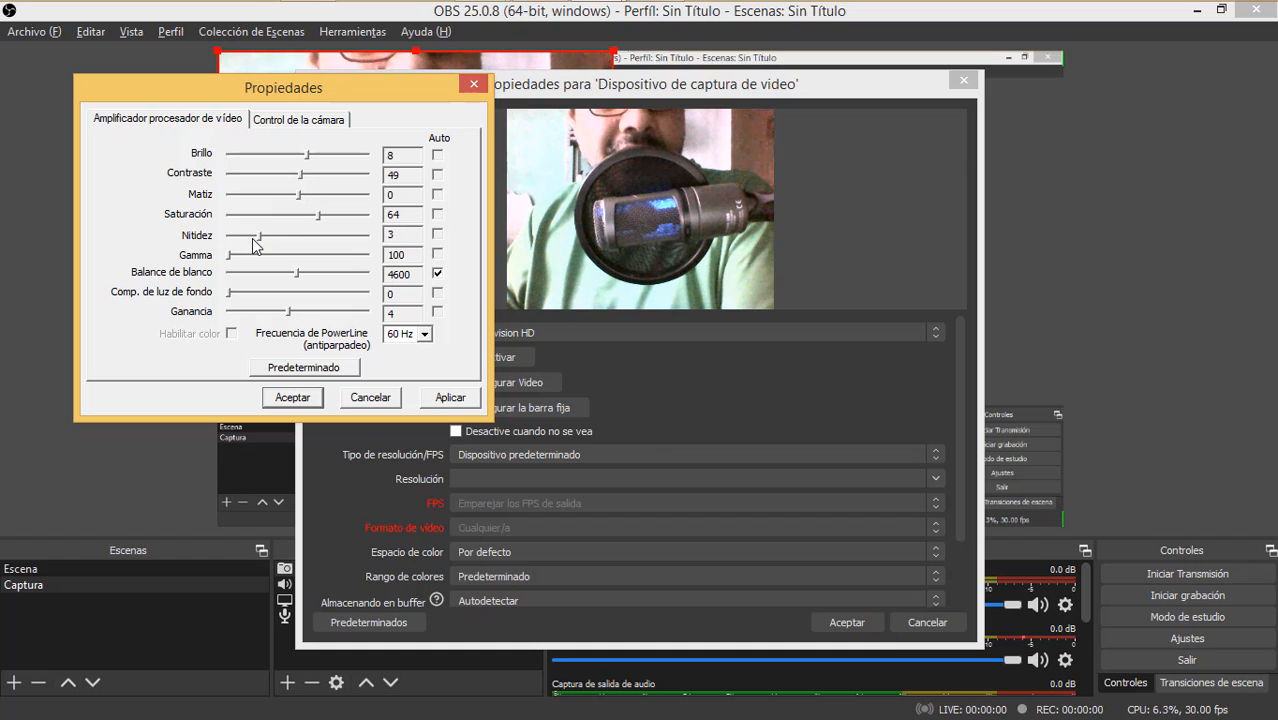
left_click_drag(251, 243, 257, 245)
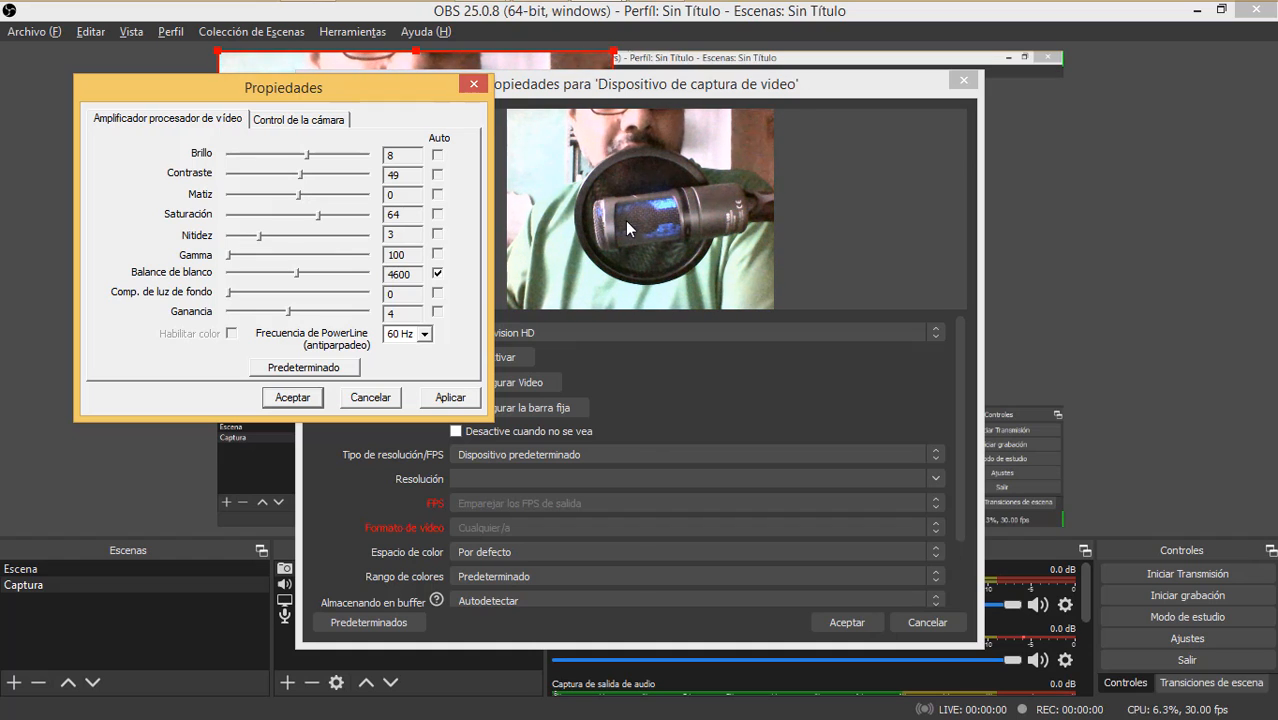
key("Return")
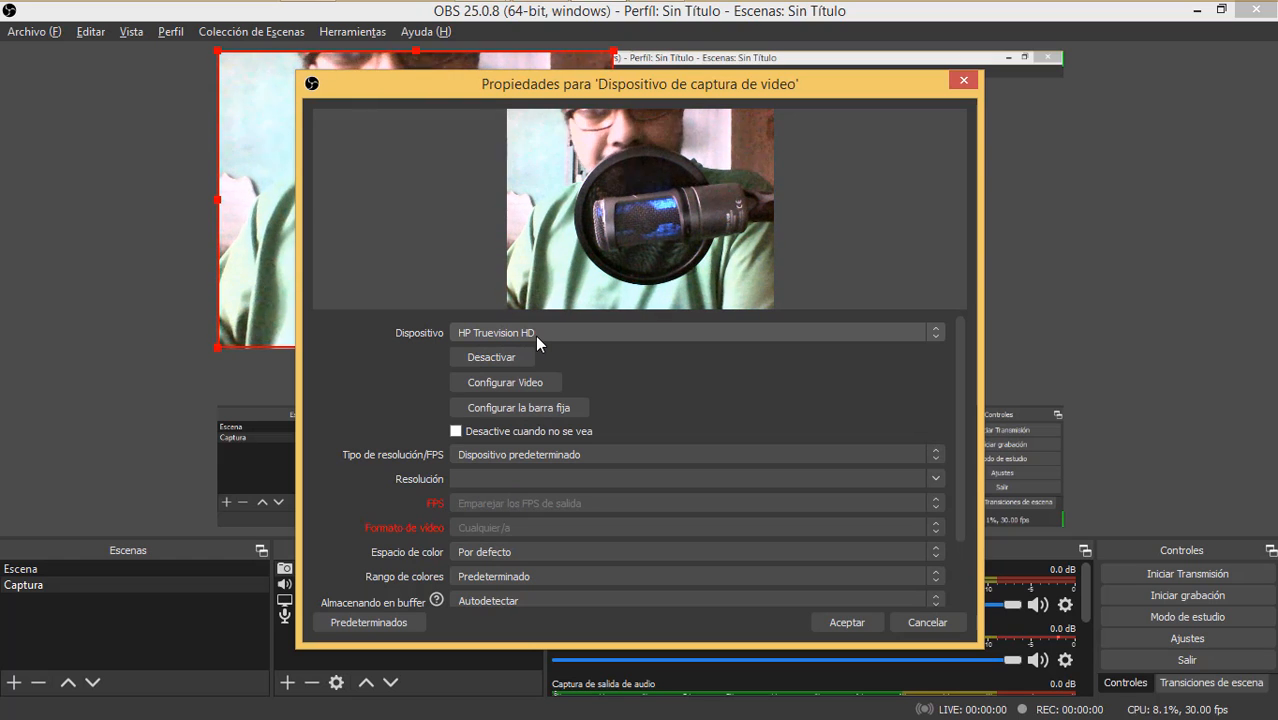
left_click(846, 621)
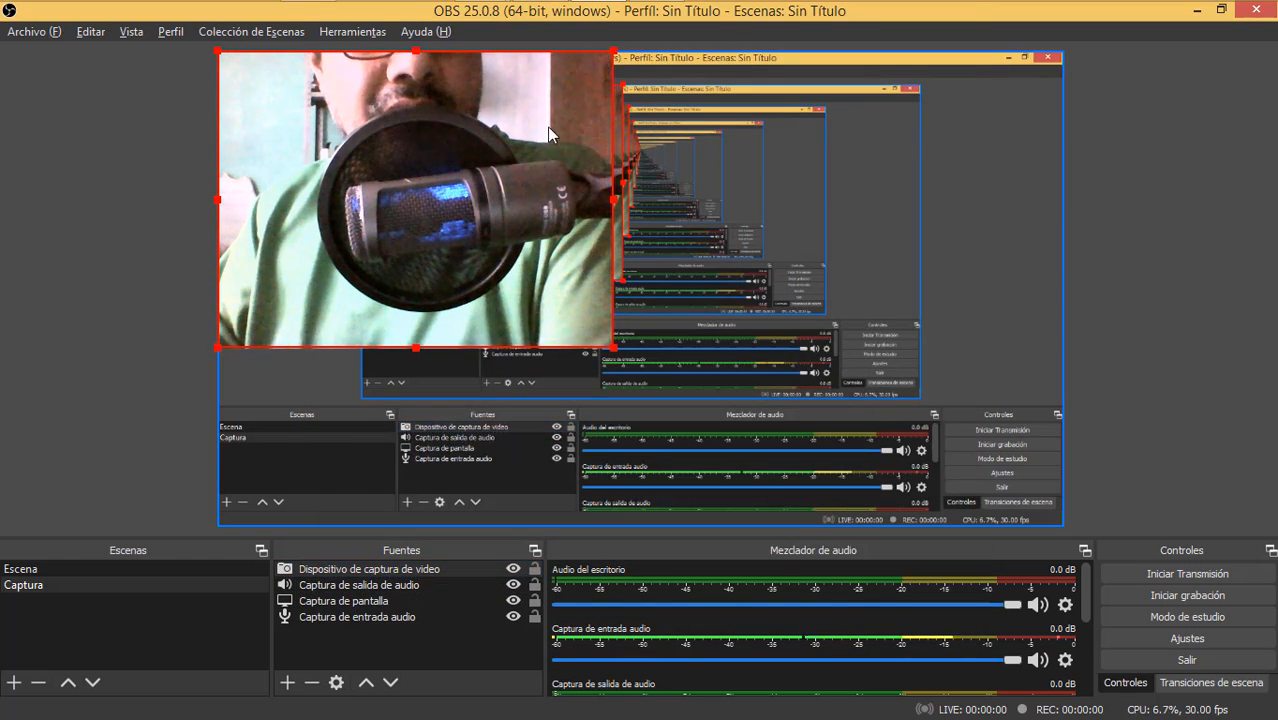
Step: Shrink the camera image to a small inset and fit it into the lower-left corner of the scene canvas
left_click_drag(547, 126, 573, 231)
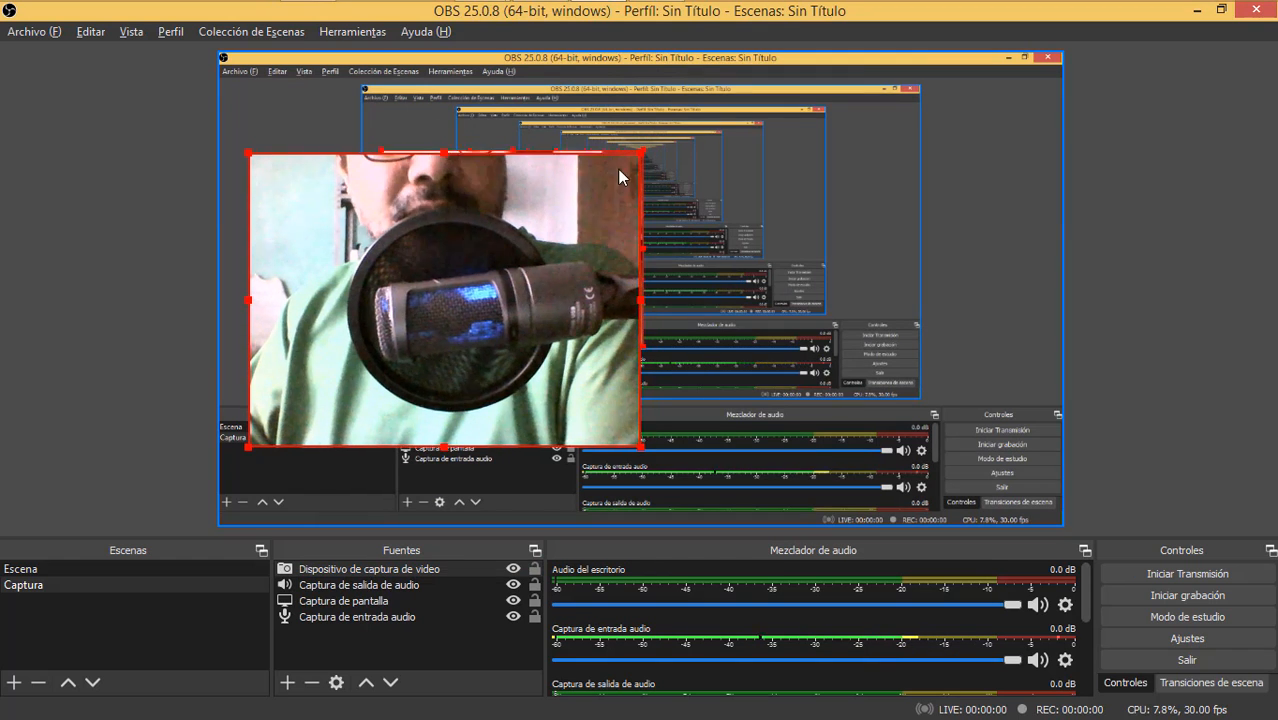
left_click_drag(617, 168, 387, 330)
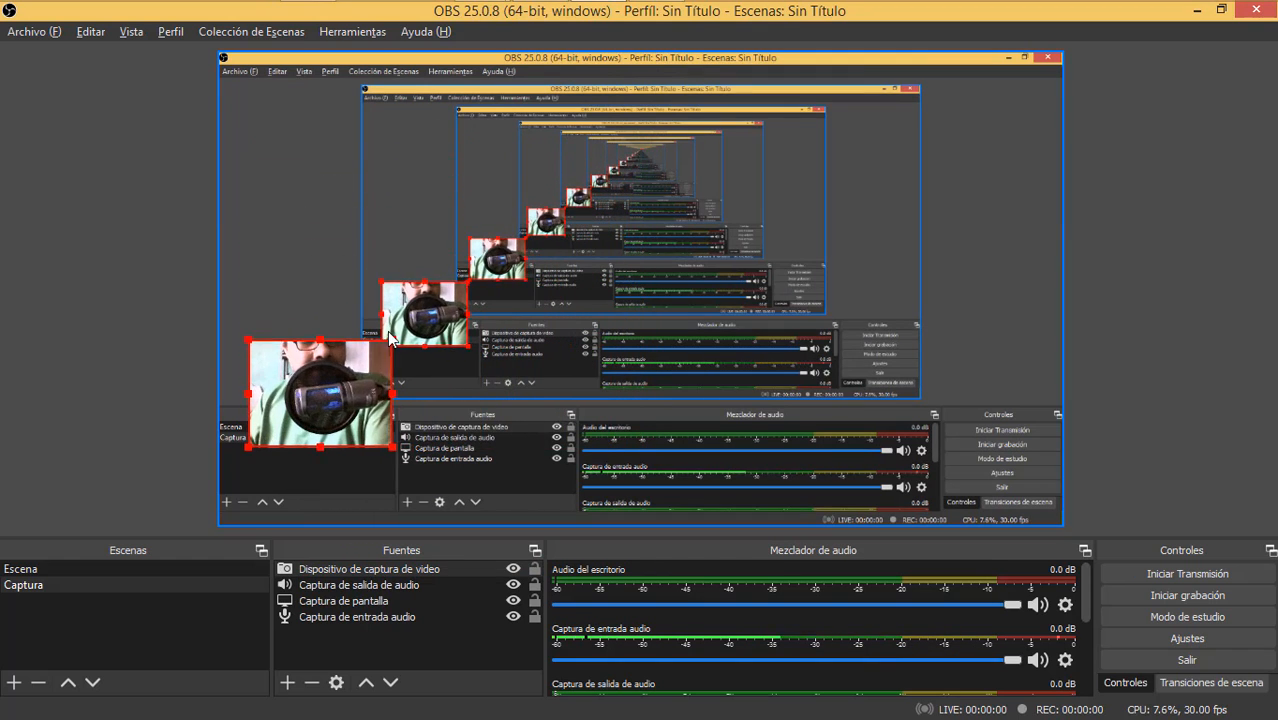
left_click_drag(360, 385, 330, 455)
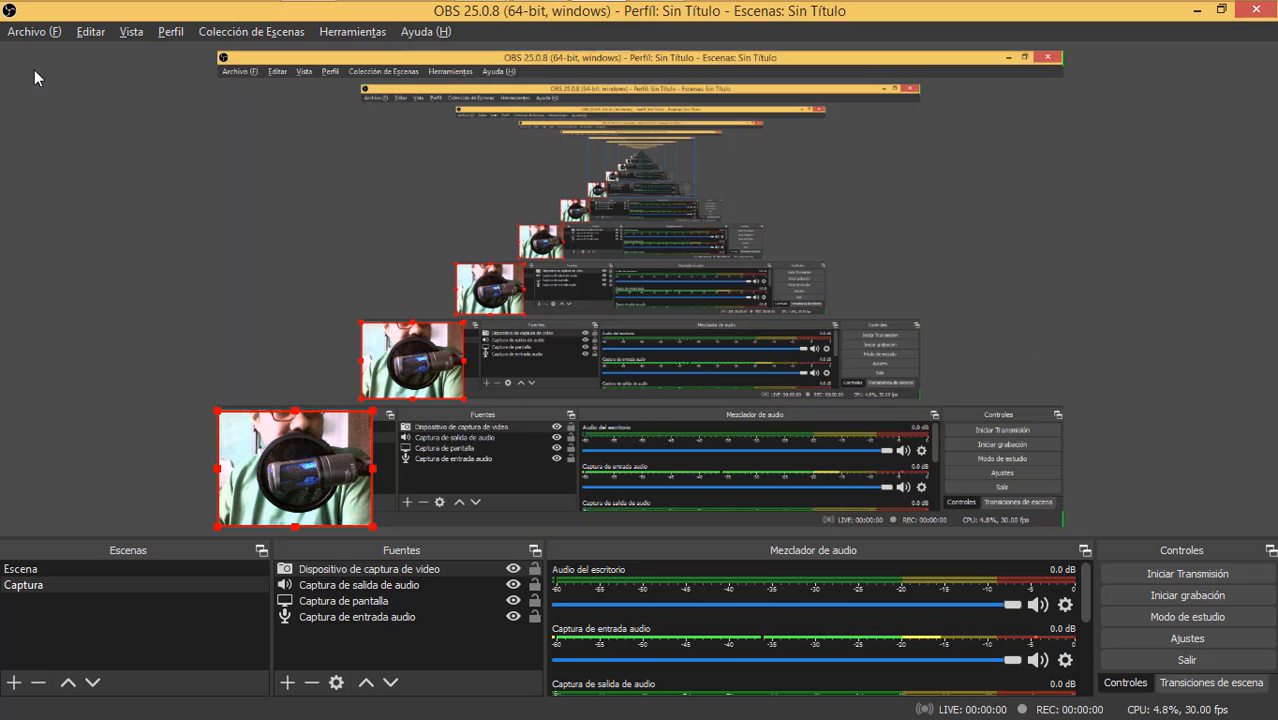
left_click(31, 37)
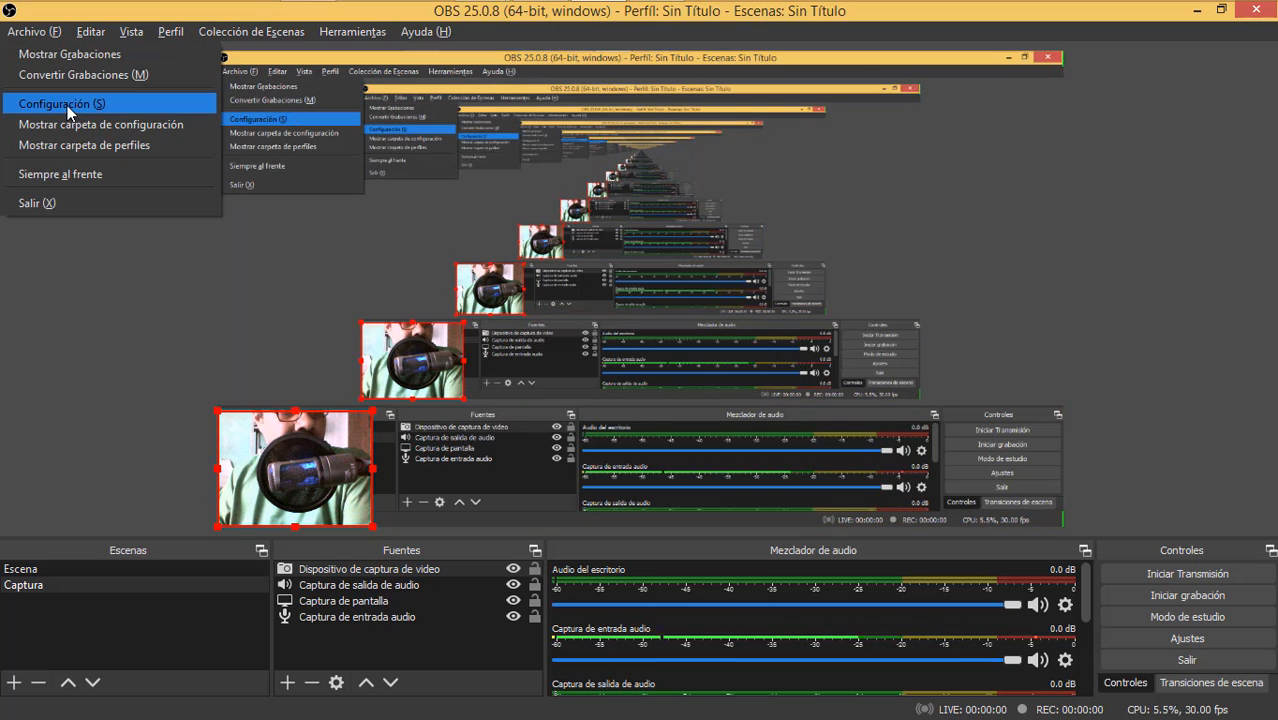
left_click(326, 7)
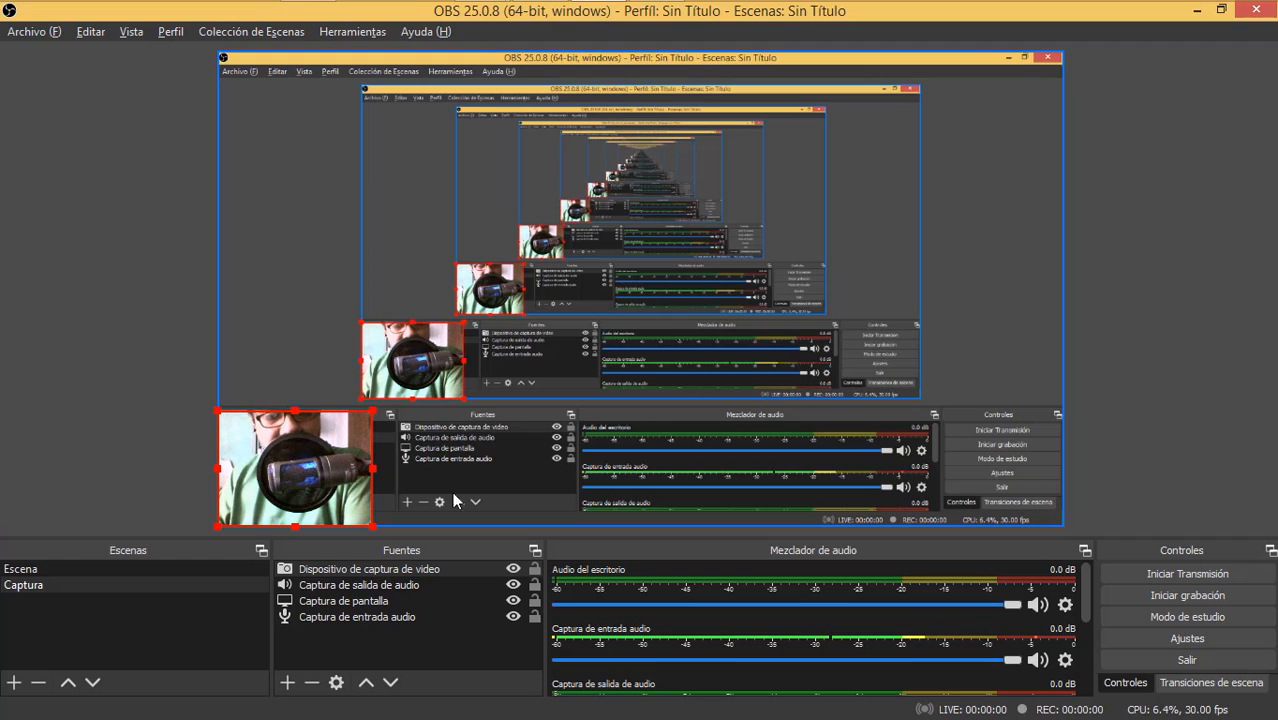
Step: Lock and hide the Dispositivo de captura de video source, briefly showing it again to compare it with the other sources
left_click(512, 570)
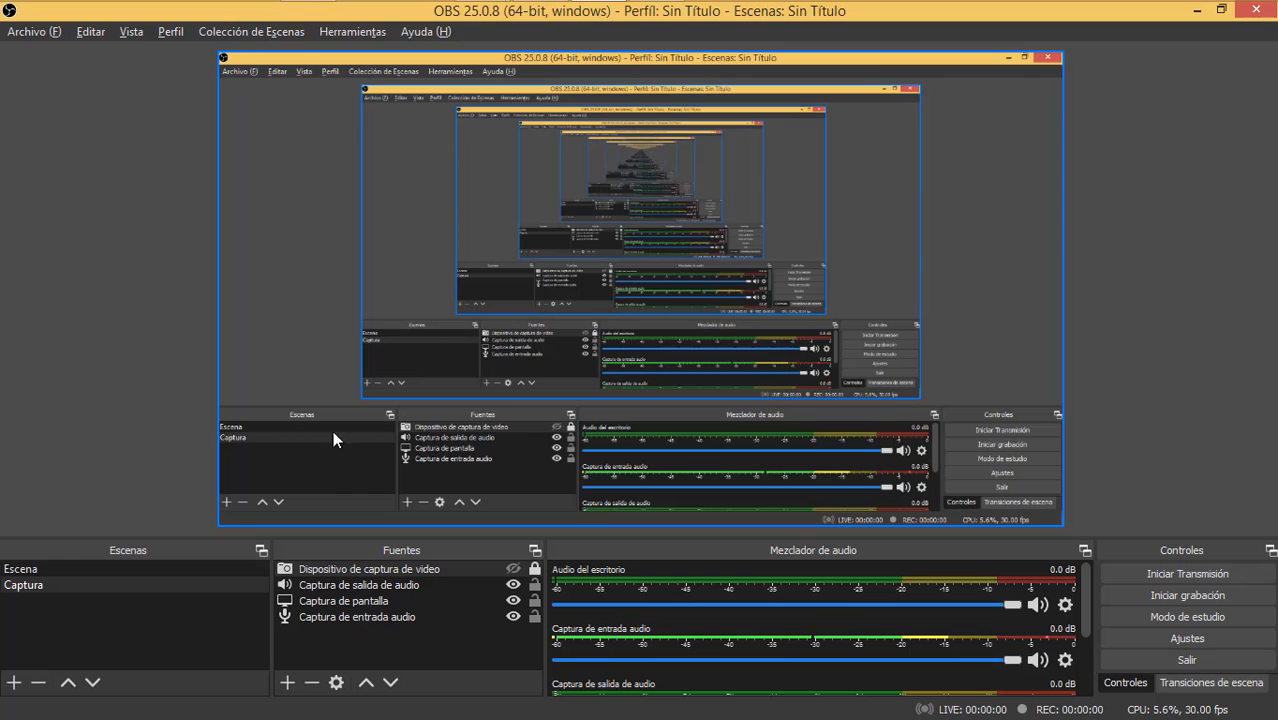
left_click(333, 619)
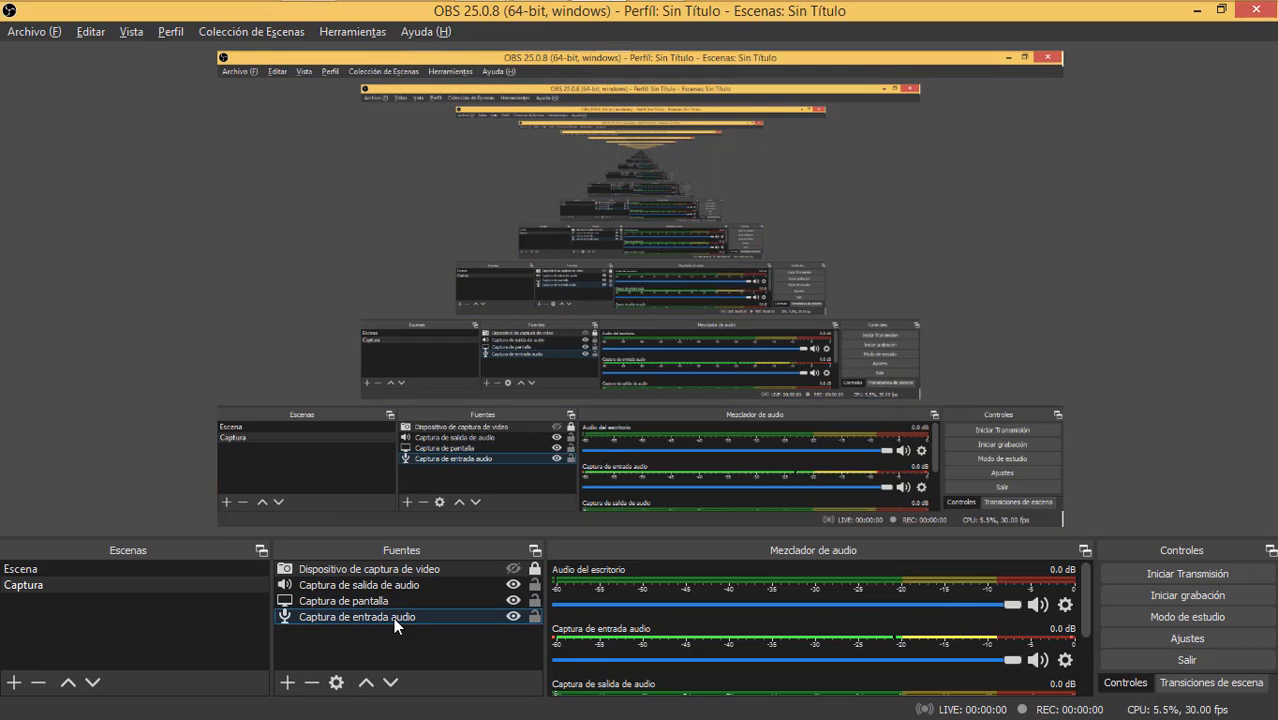
left_click(310, 605)
left_click(319, 585)
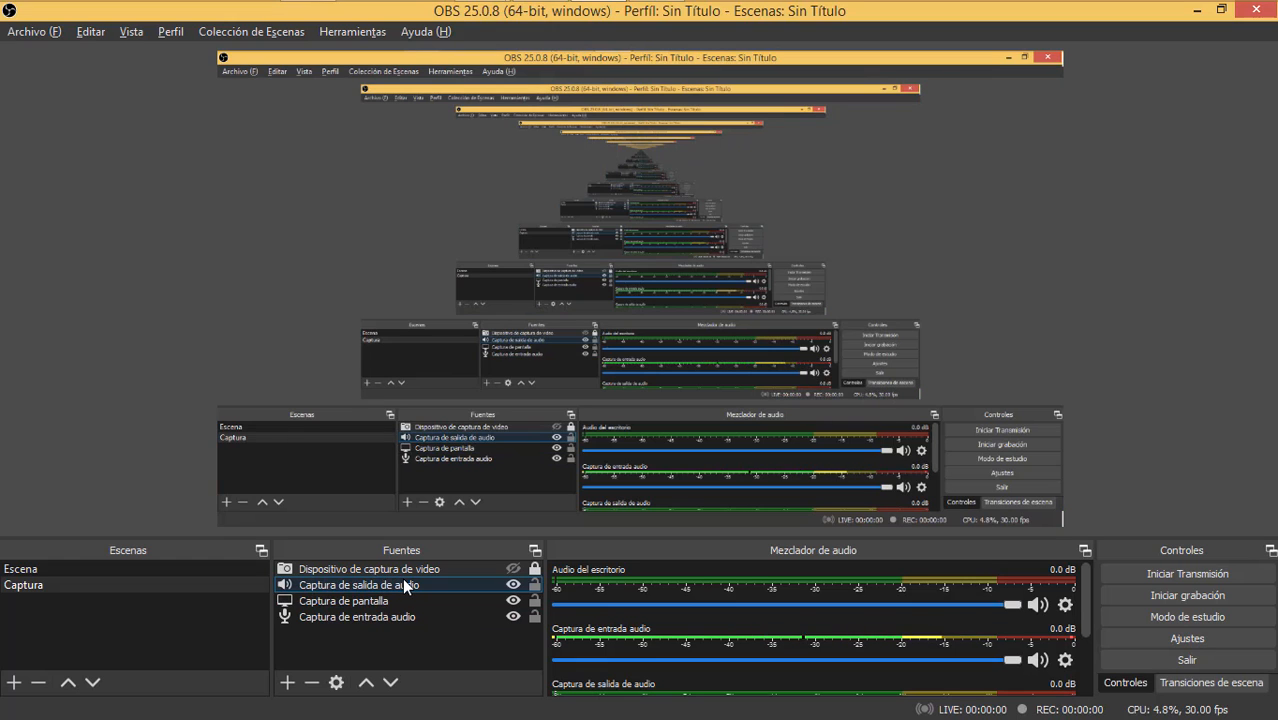
left_click(513, 569)
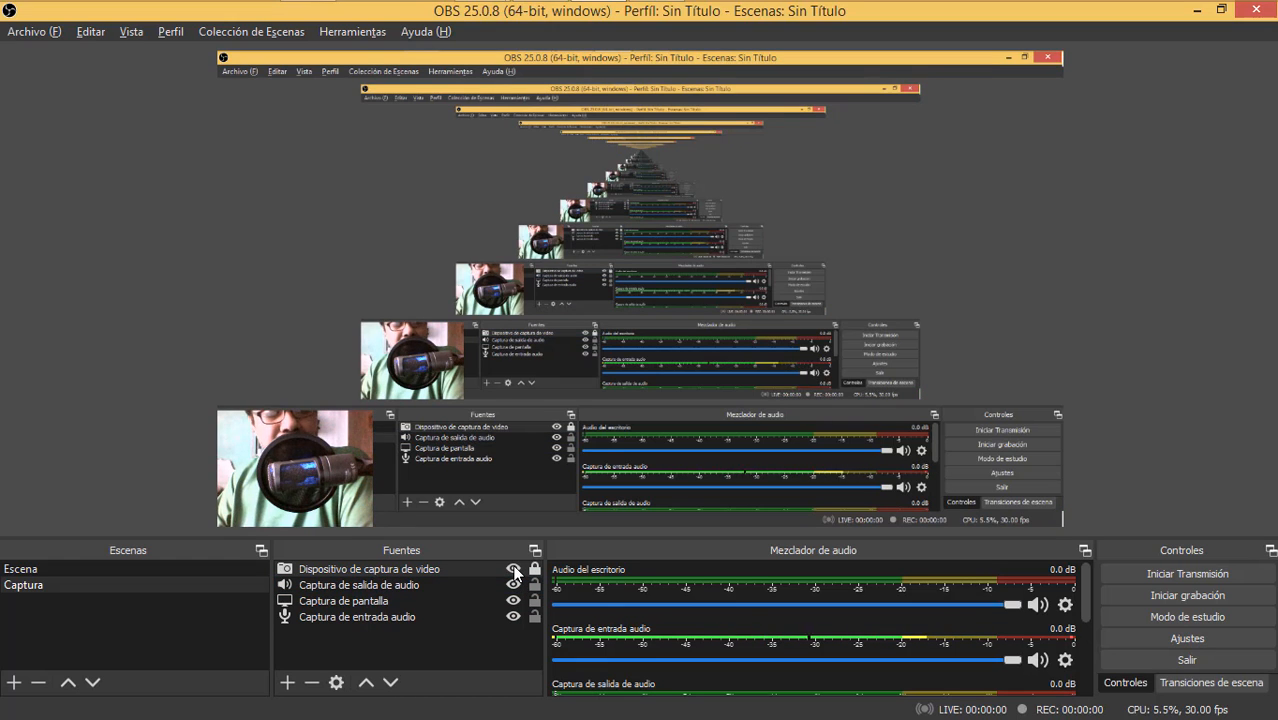
left_click(513, 570)
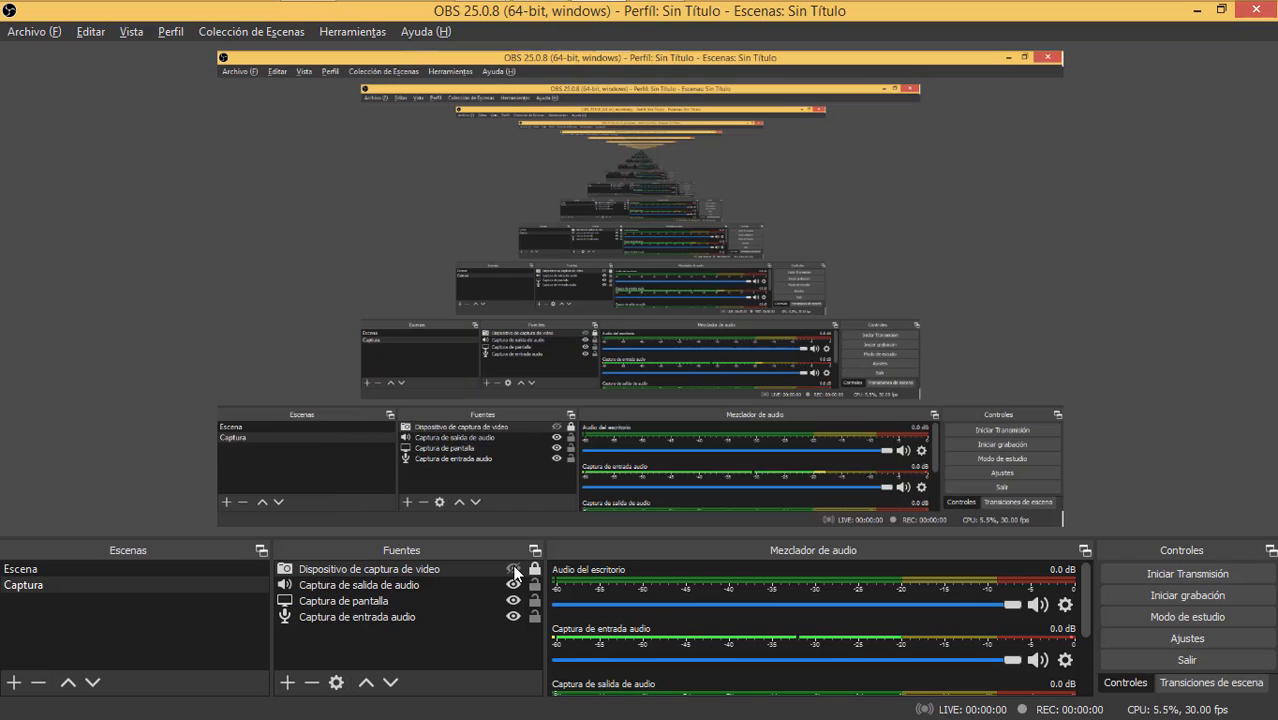
Step: Start a recording and switch to Firefox to play the YouTube video Curso completo de Adcontent para WordPress from about 1:10, skipping the ad
left_click(1201, 595)
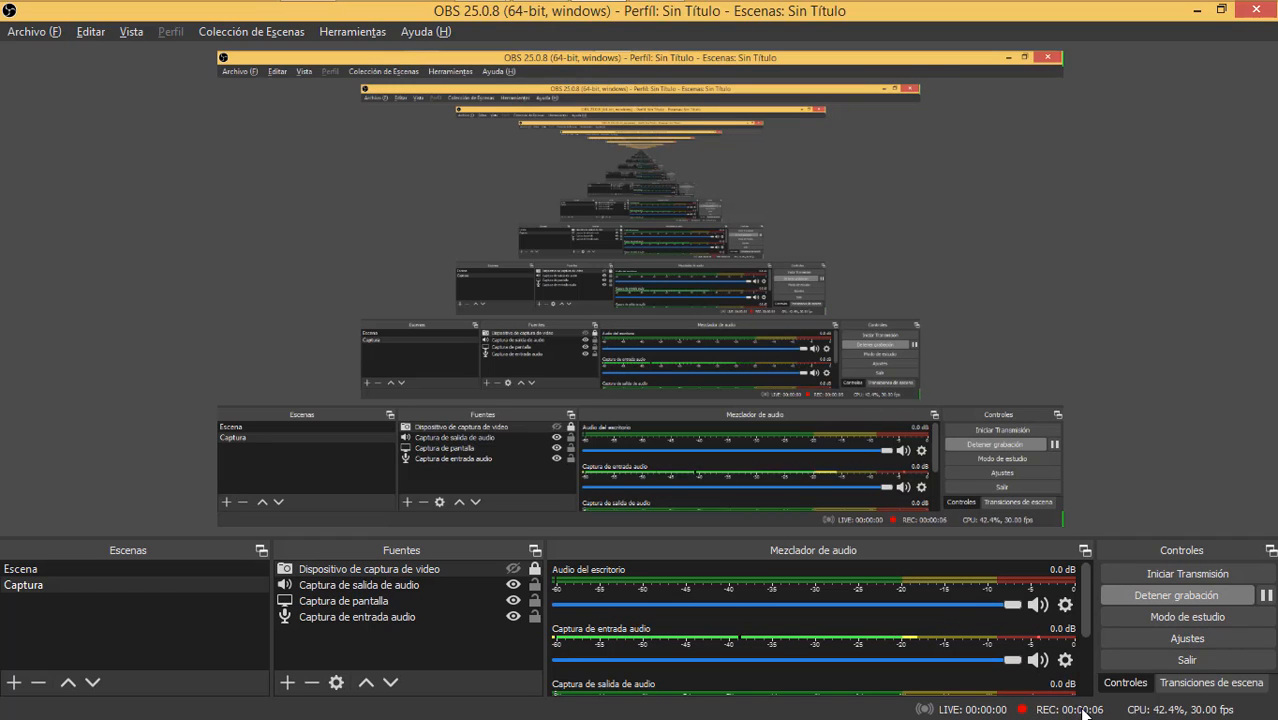
mouse_move(355, 14)
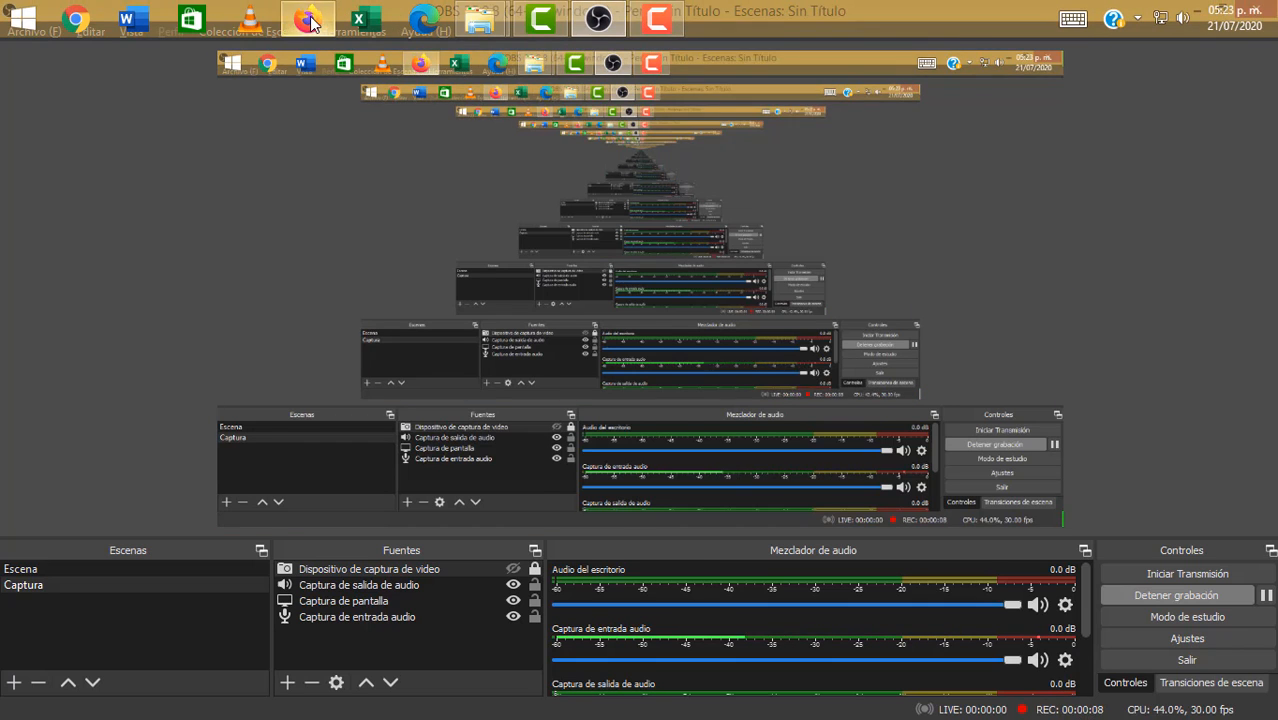
left_click(307, 18)
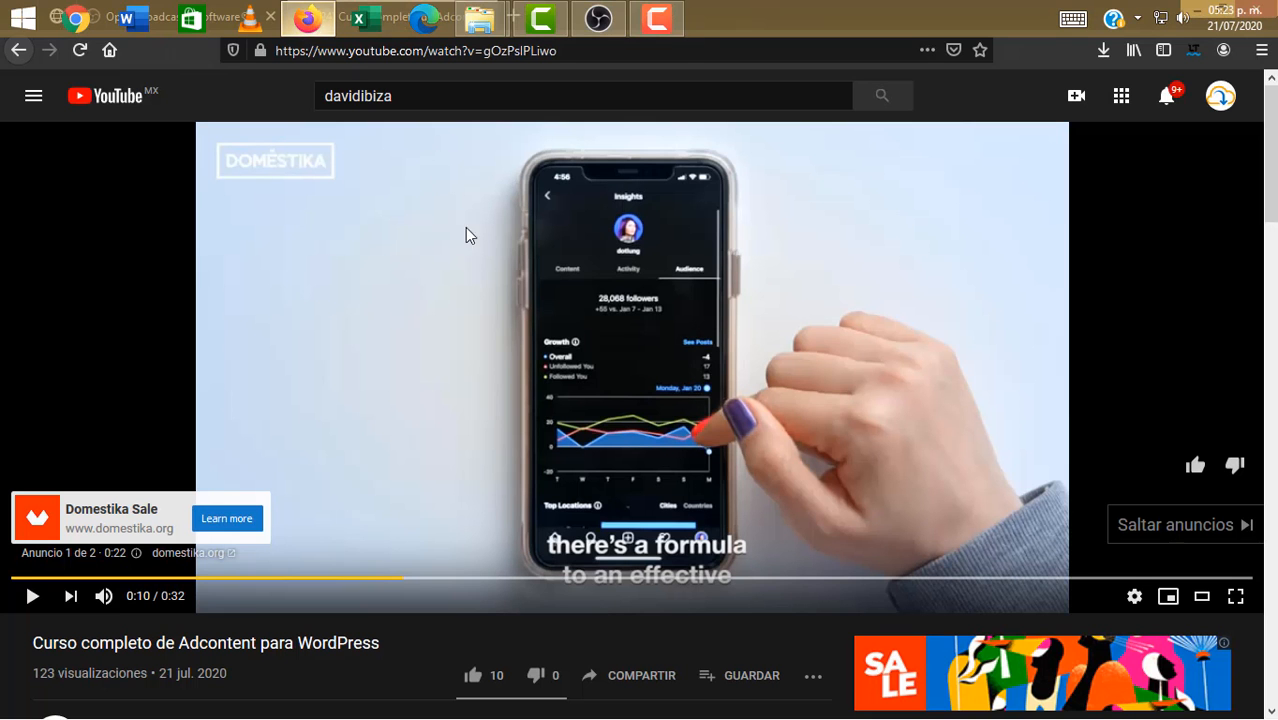
left_click(32, 596)
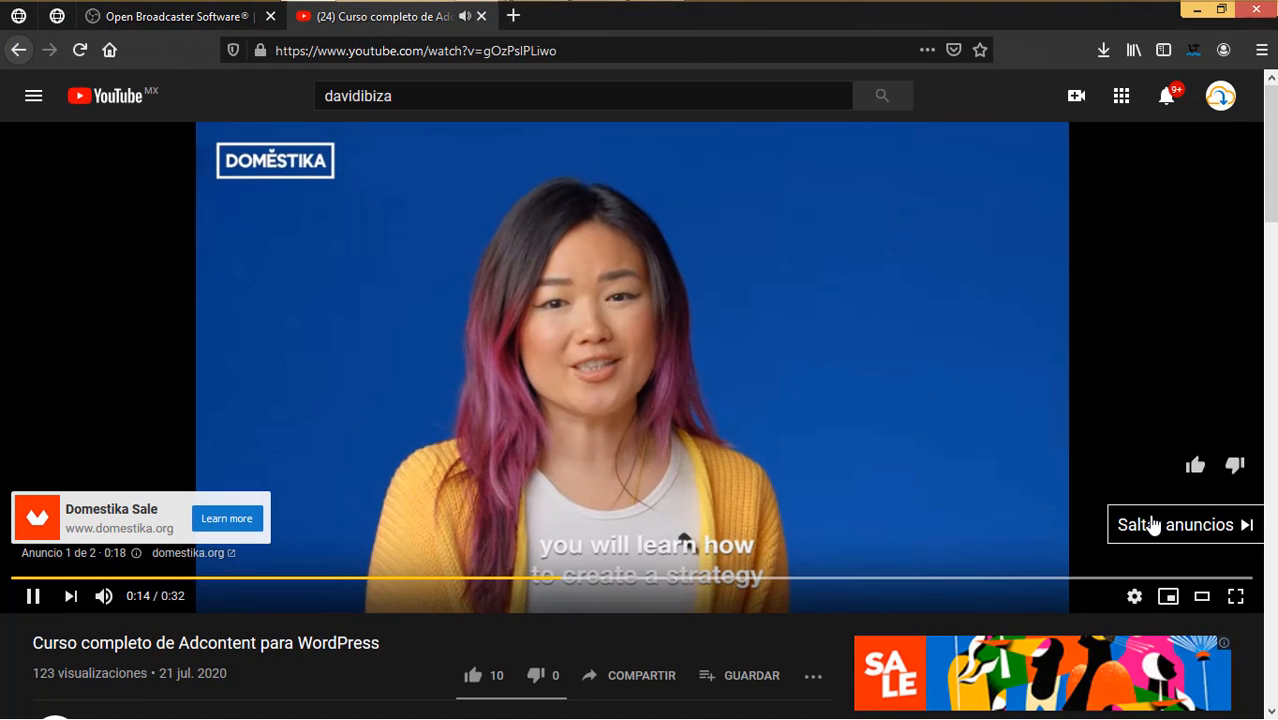
left_click(1153, 525)
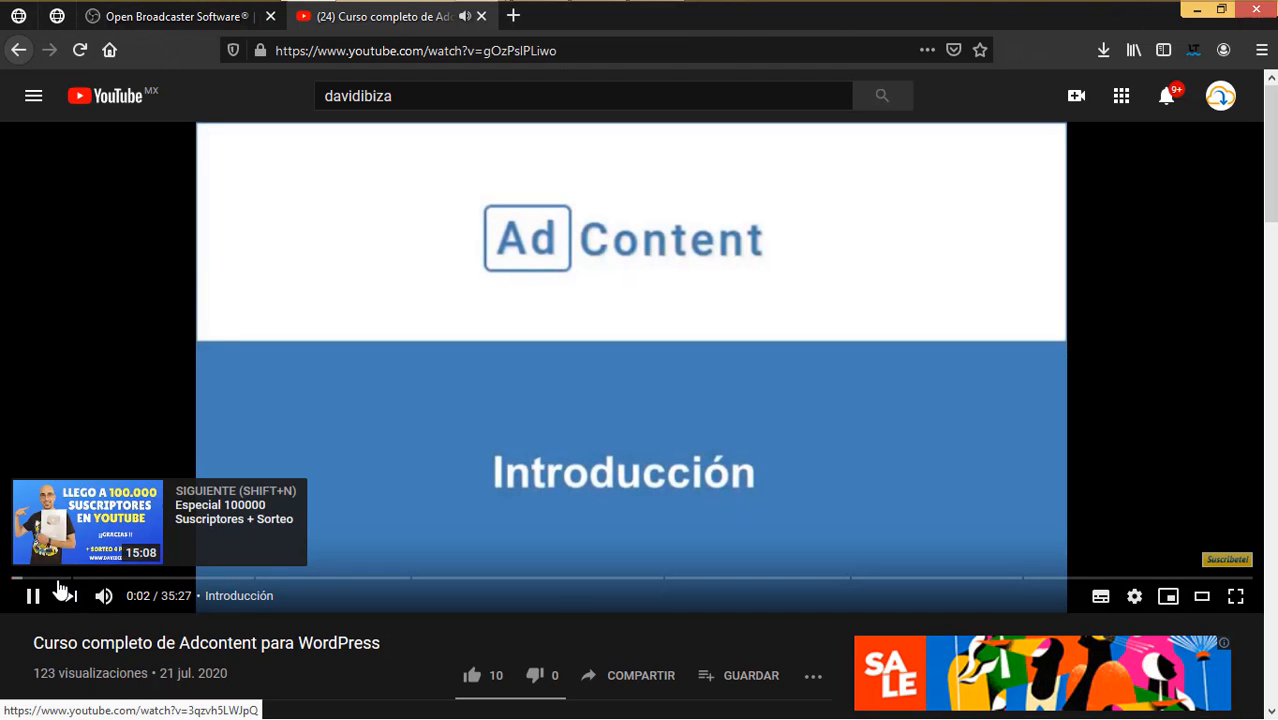
left_click(53, 579)
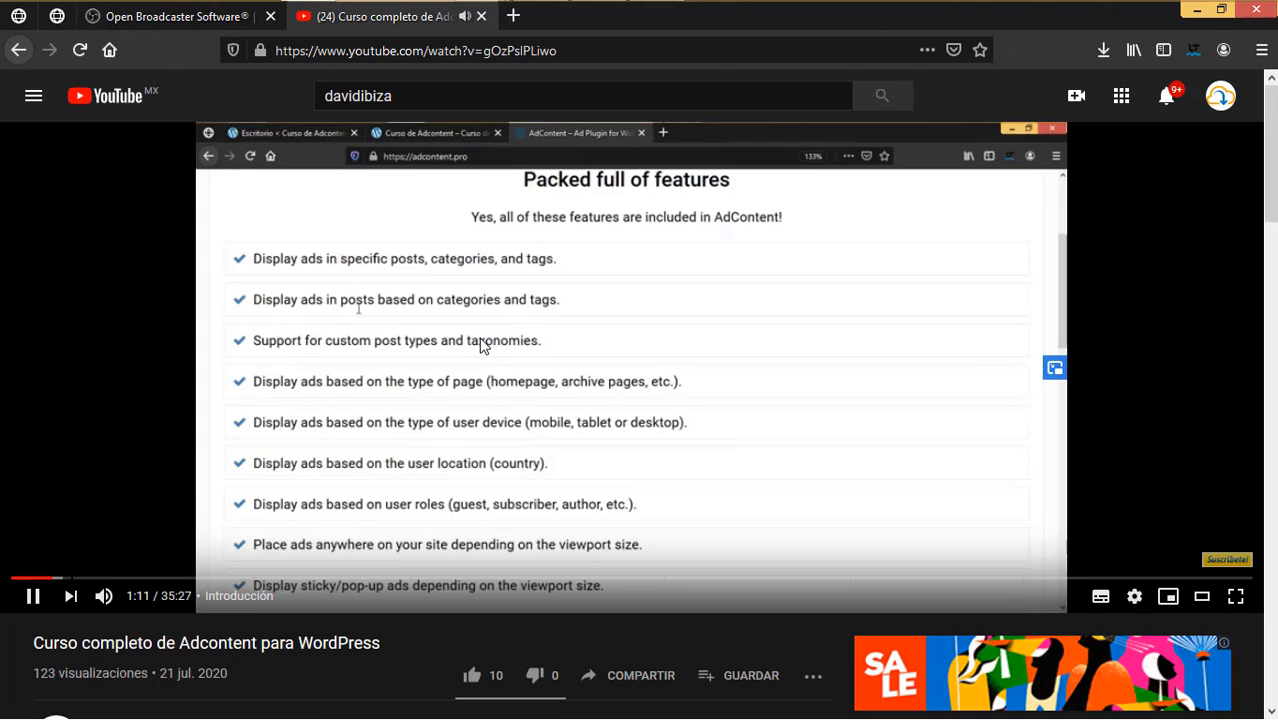
Step: Raise the system volume to 98 while the YouTube video plays
key("XF86AudioRaiseVolume")
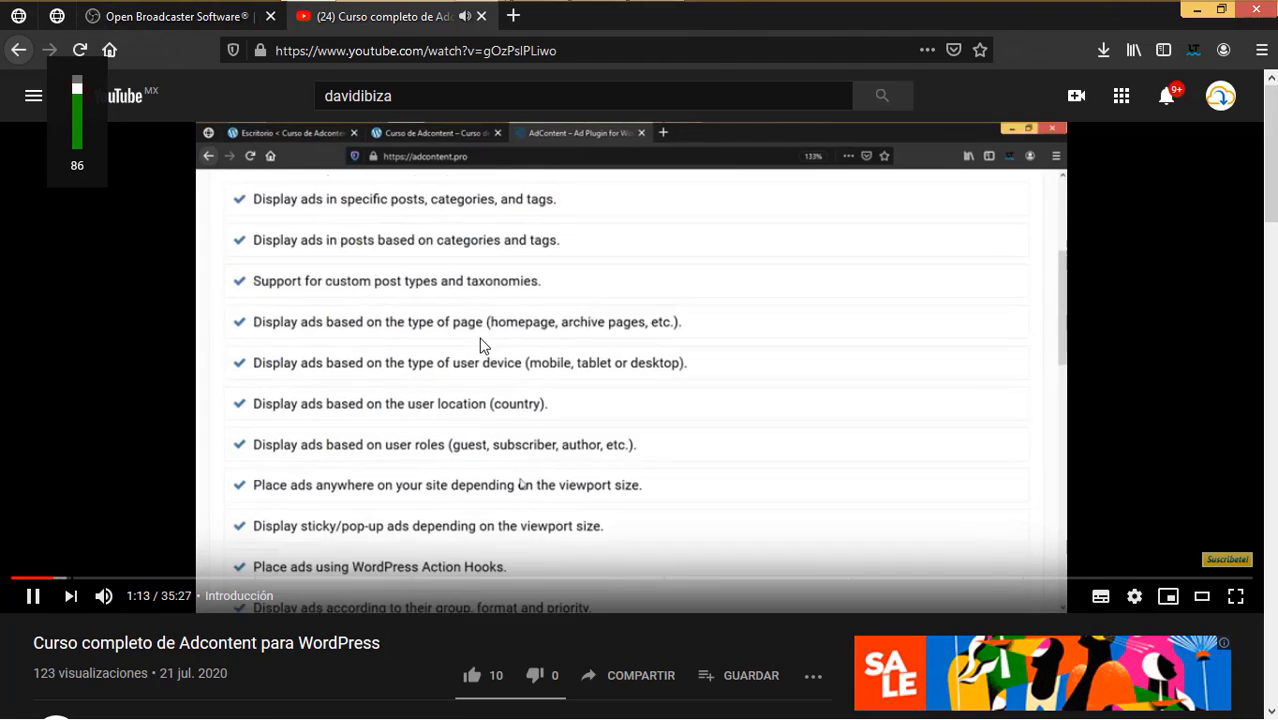
key("XF86AudioRaiseVolume")
key("XF86AudioRaiseVolume")
key("XF86AudioRaiseVolume")
key("XF86AudioRaiseVolume")
key("XF86AudioRaiseVolume")
key("XF86AudioRaiseVolume")
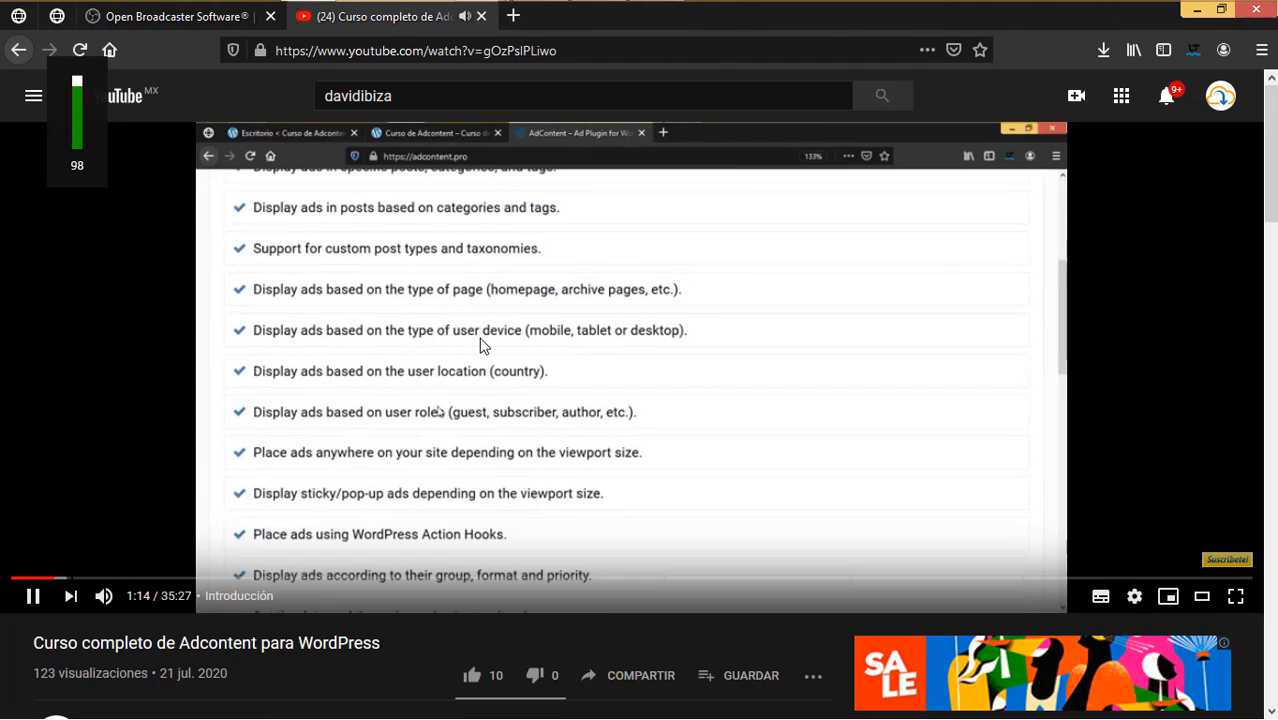
Step: Pause the YouTube video, switch back to OBS Studio and stop the recording
left_click(34, 600)
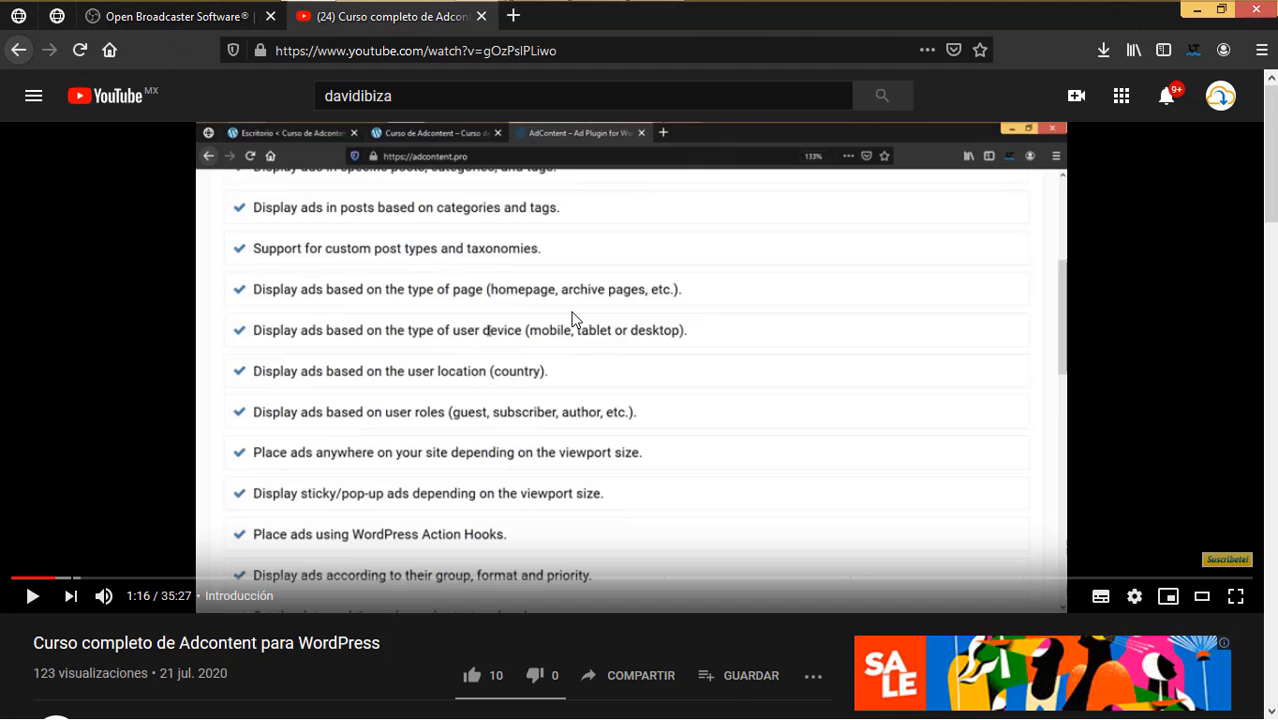
key("alt+Tab")
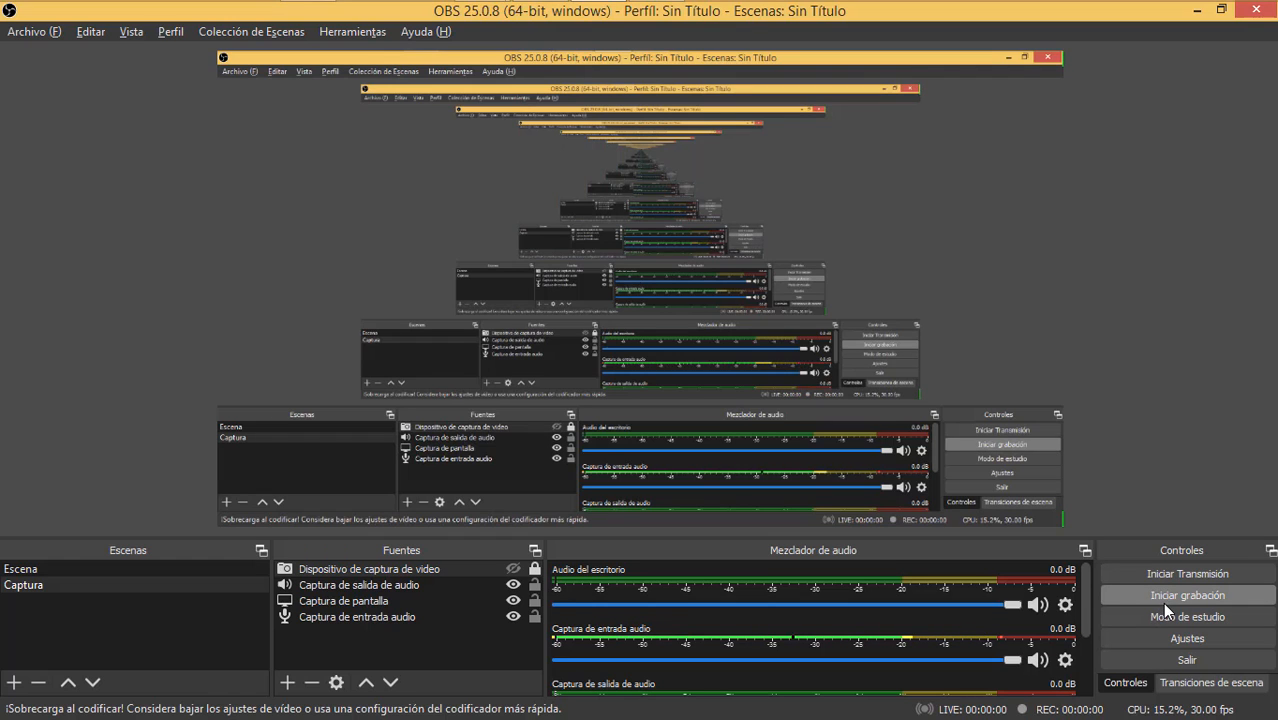
Step: Review the Salida settings, including recording path, quality and format, and close Ajustes without changes
left_click(1187, 638)
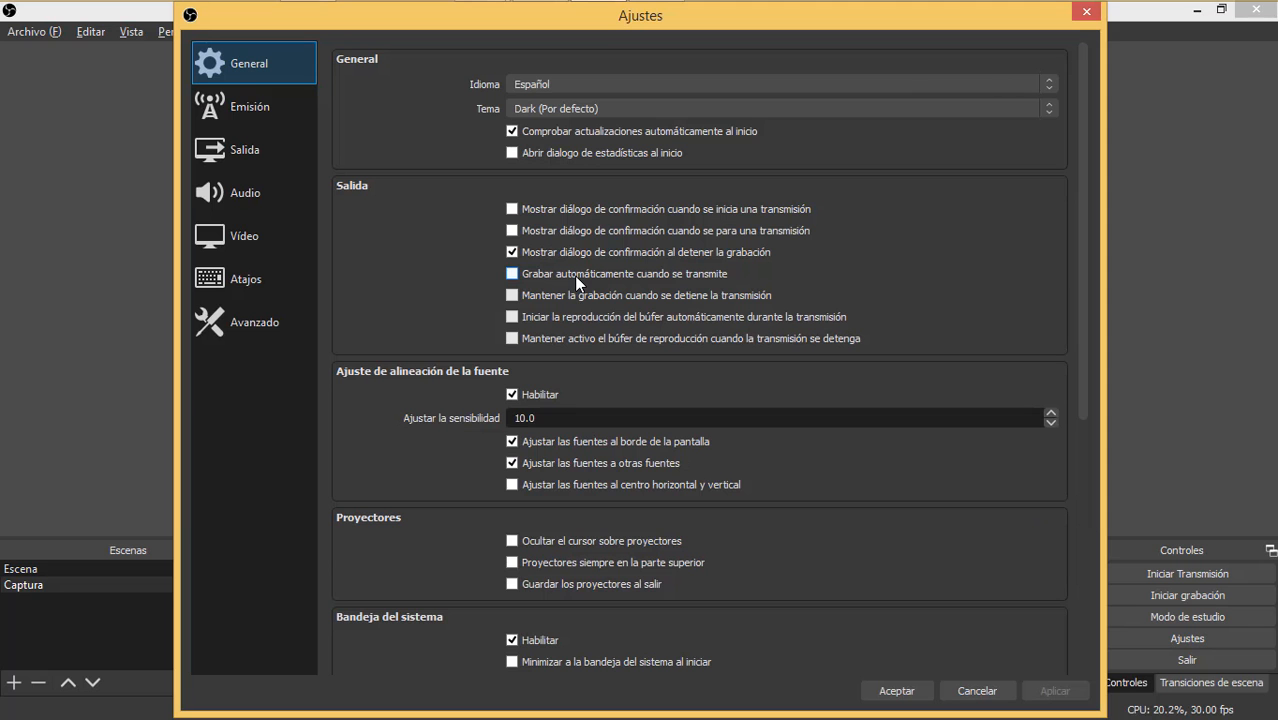
left_click(246, 281)
left_click(236, 149)
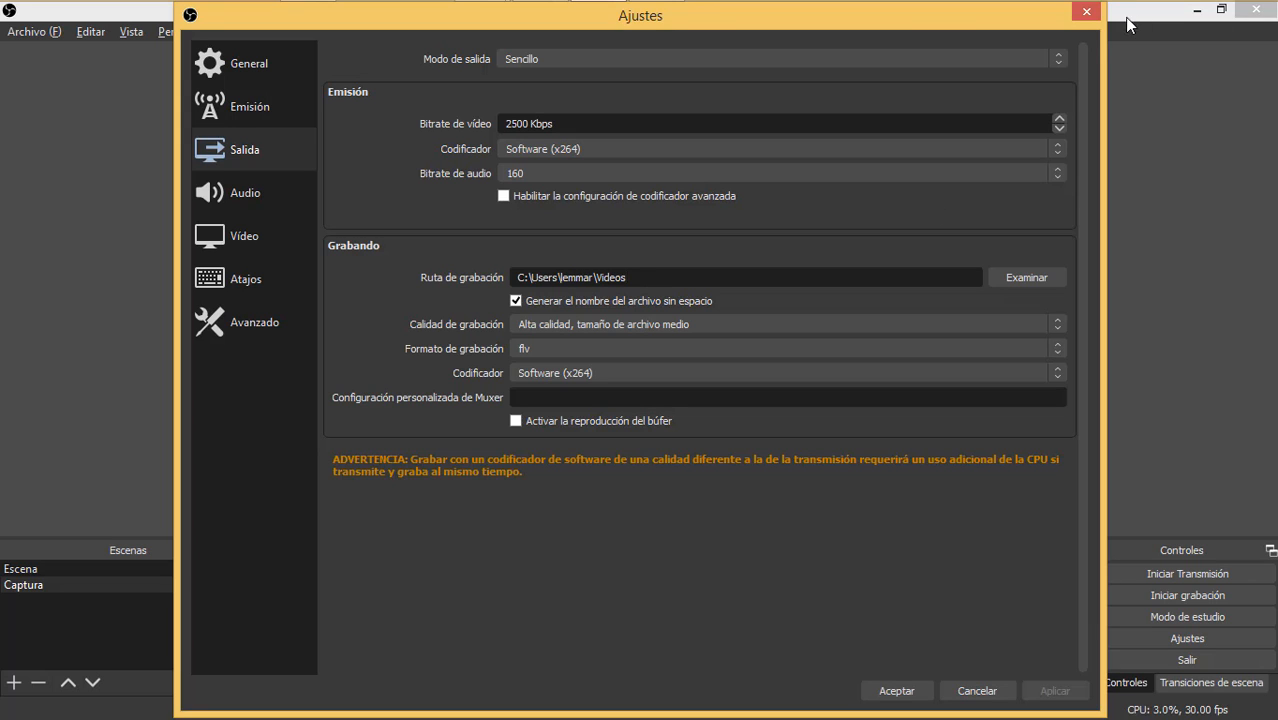
left_click(1082, 13)
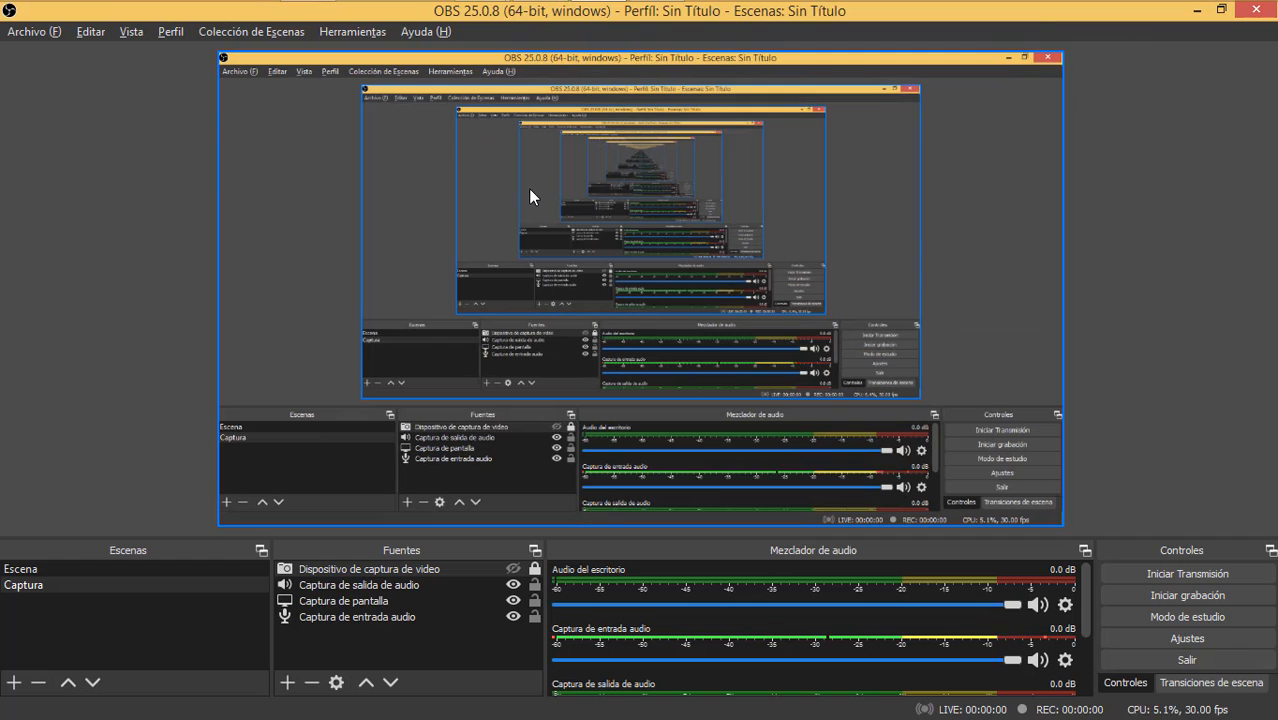
Step: Switch between the Escena and Captura scenes to compare their sources, ending on Escena
left_click(71, 157)
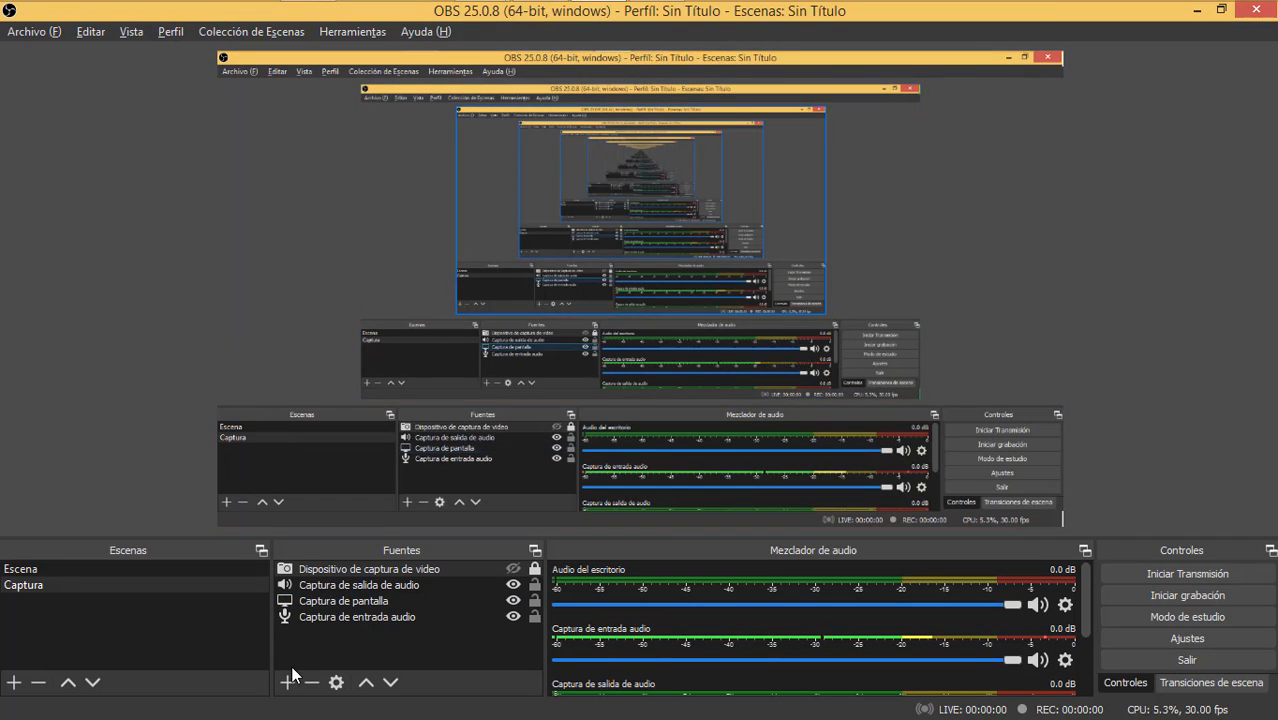
left_click(38, 567)
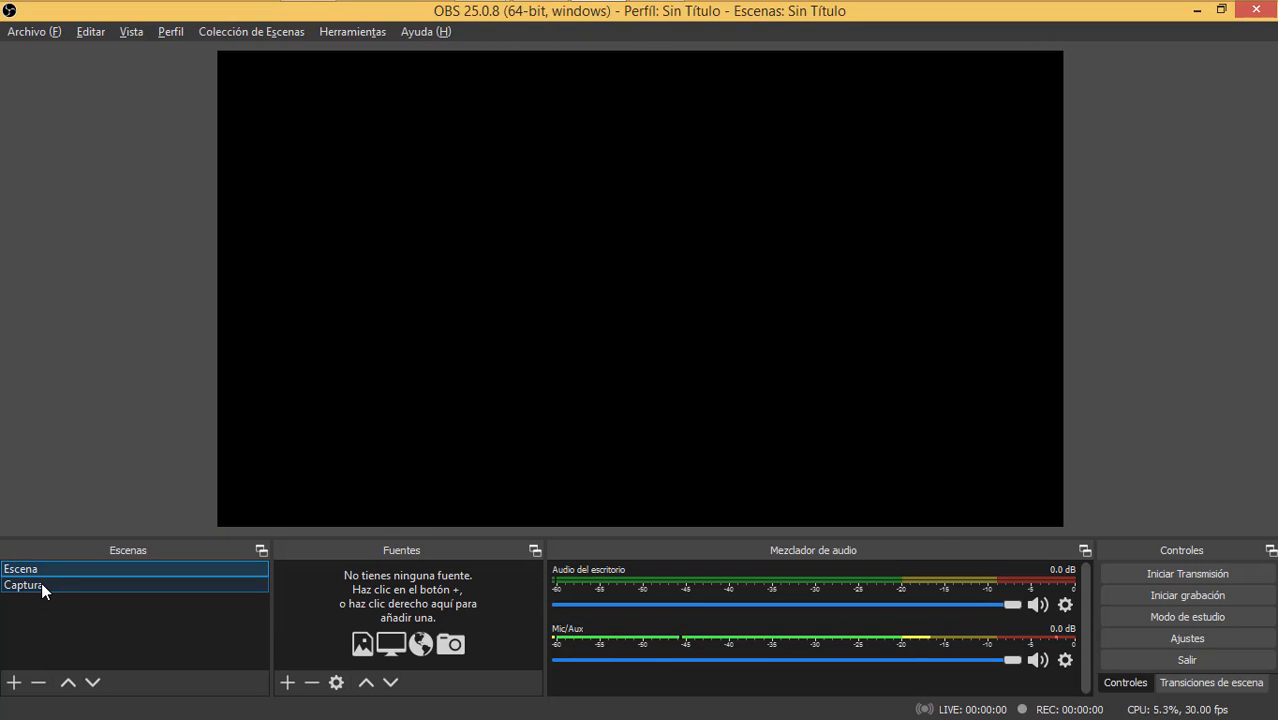
left_click(43, 586)
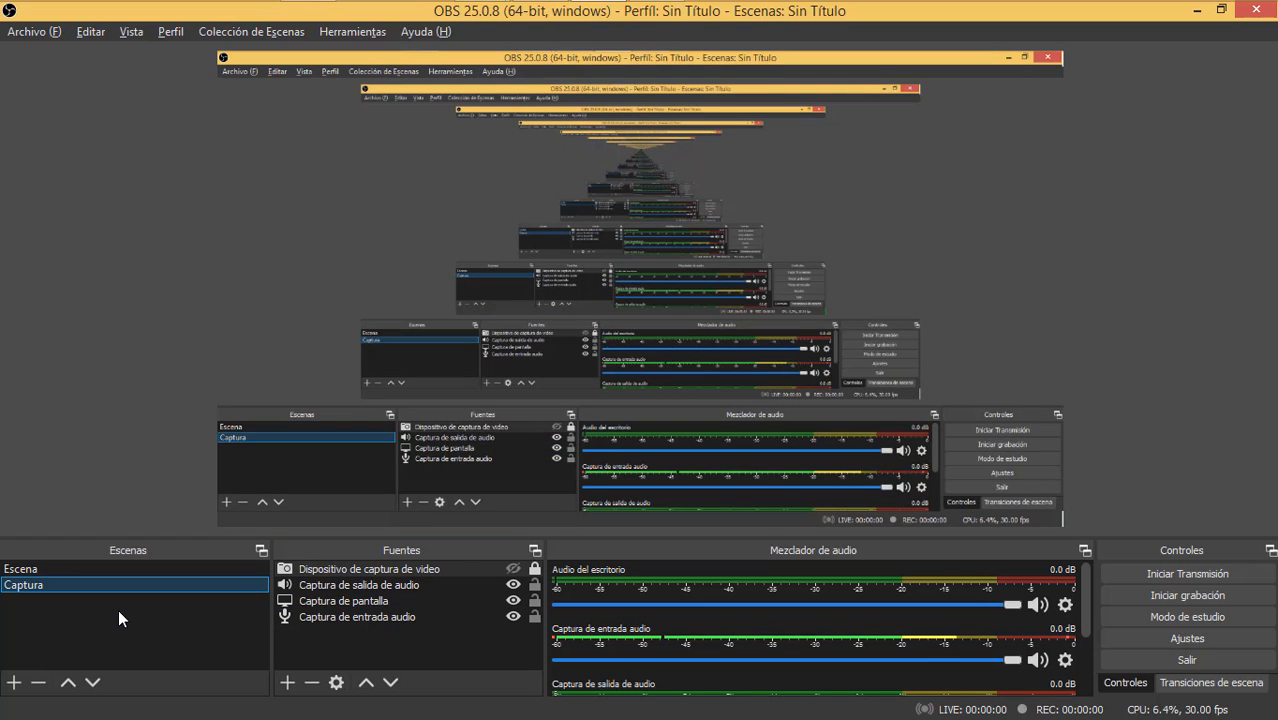
left_click(34, 572)
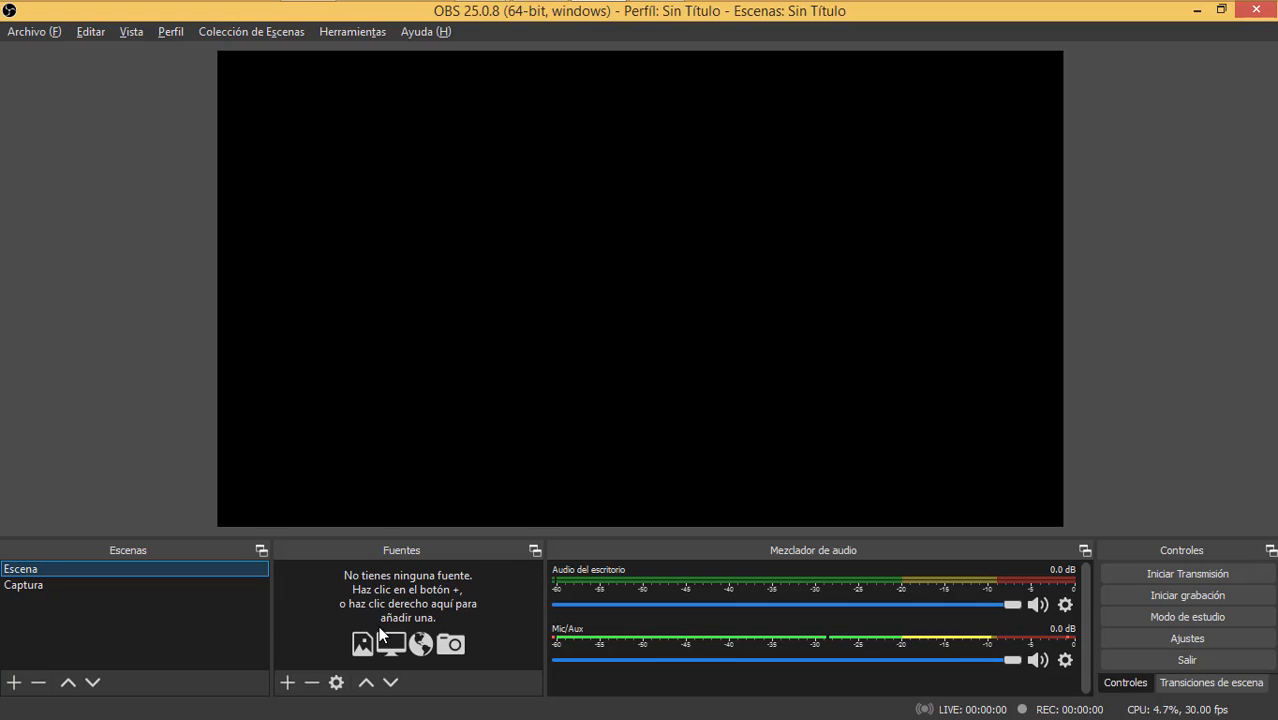
Step: Return to the Captura scene and look over its sources and the source types available to add
left_click(91, 583)
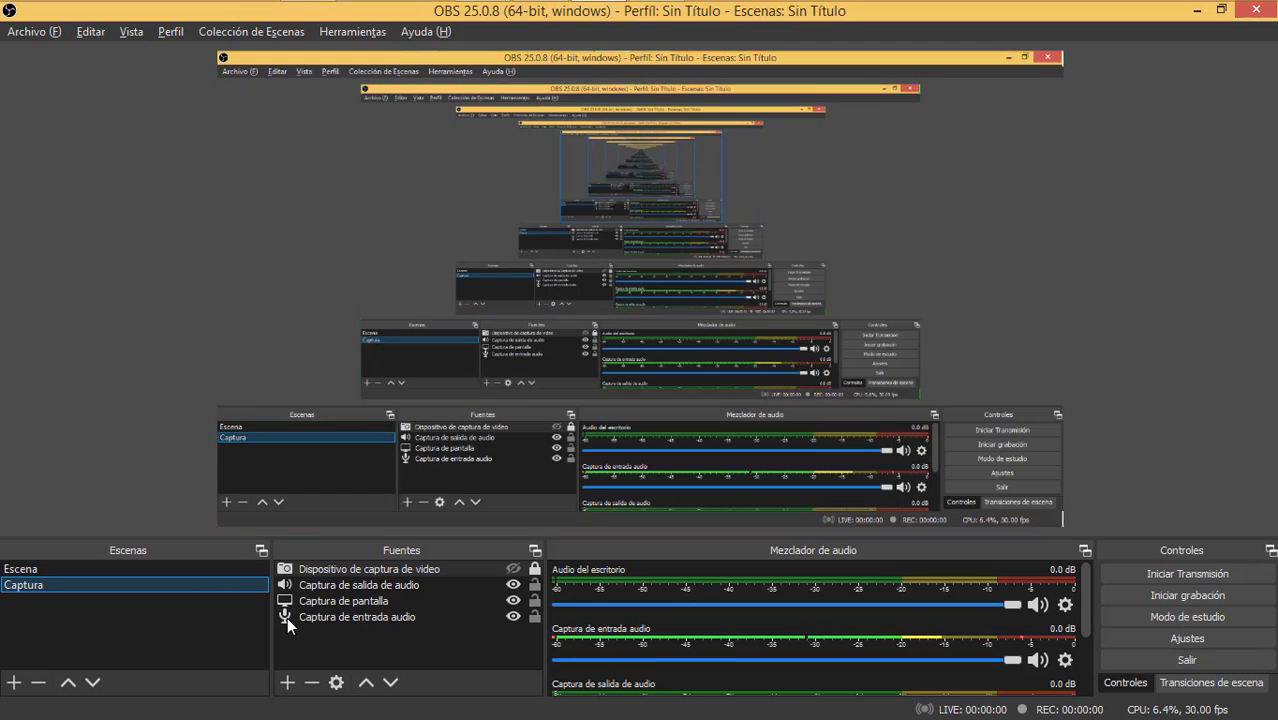
left_click(288, 682)
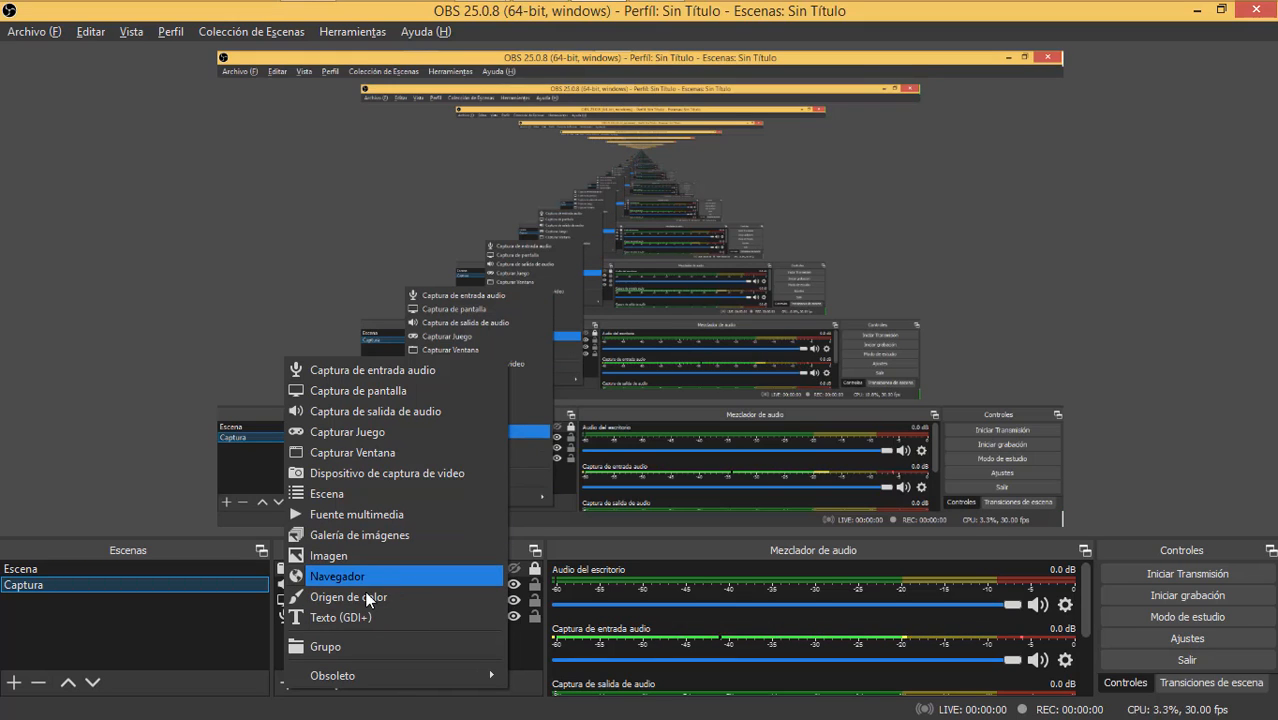
left_click(204, 631)
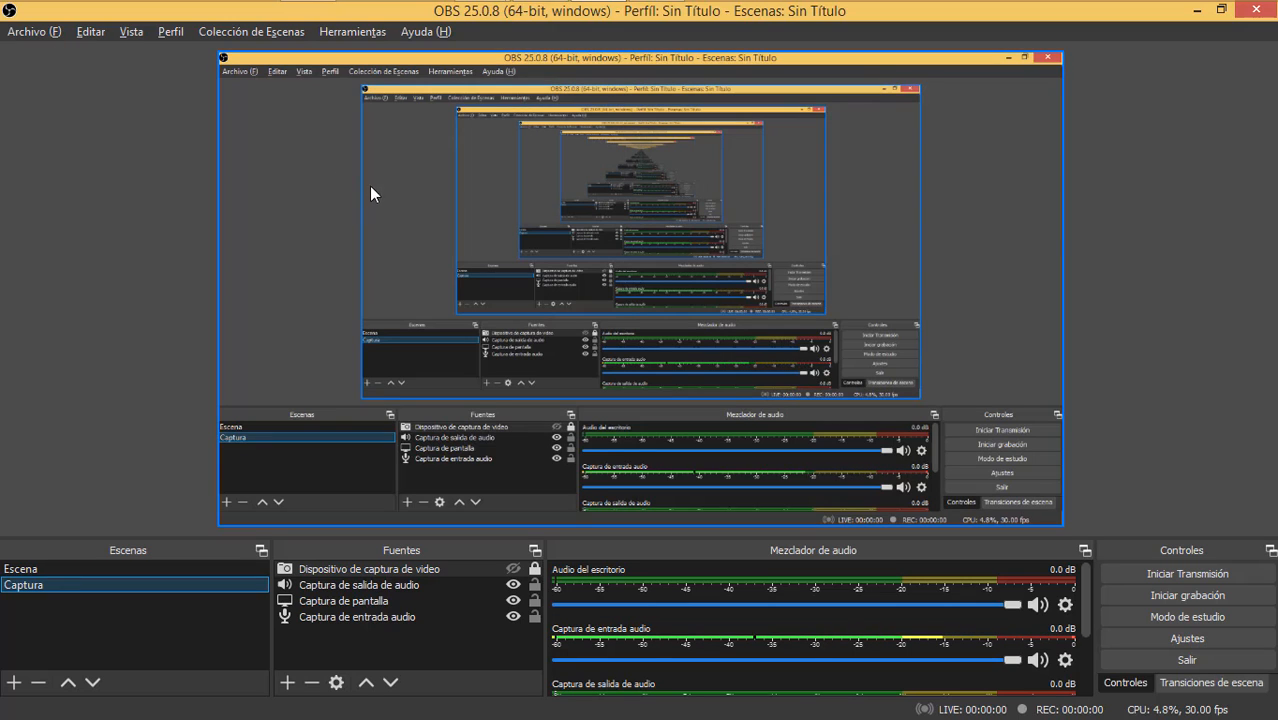
left_click(469, 618)
left_click(455, 602)
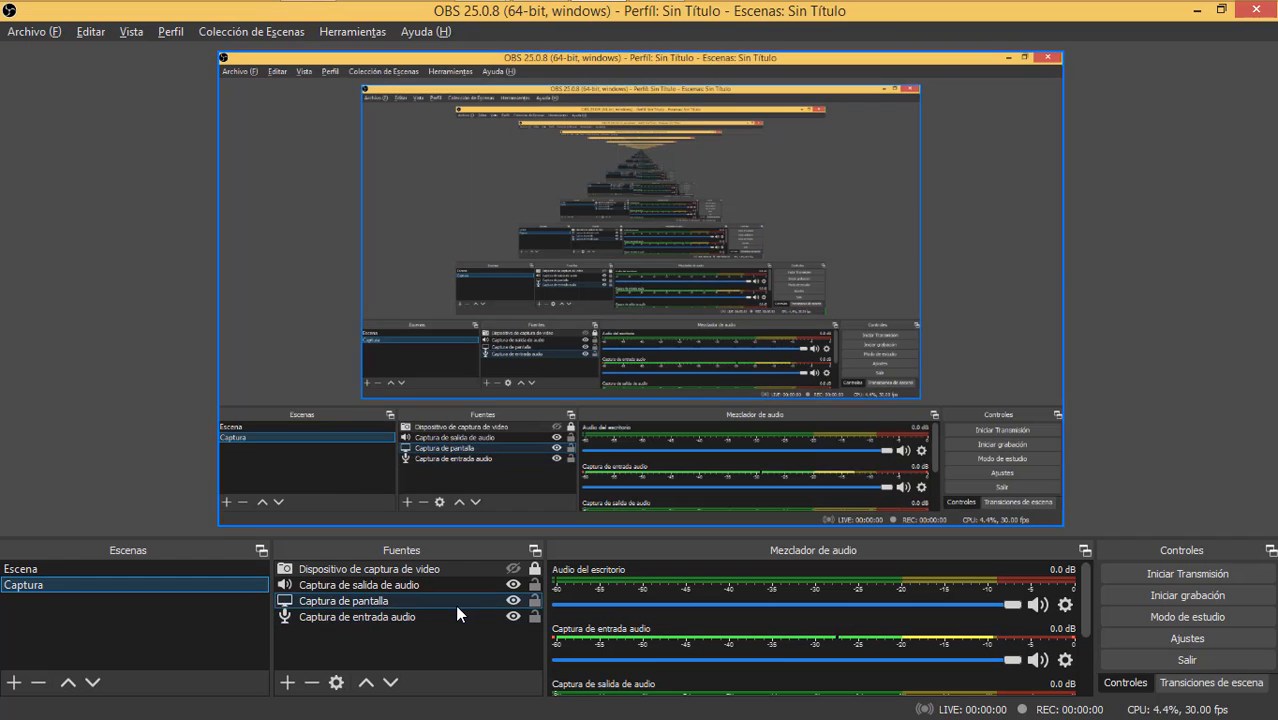
left_click(445, 585)
left_click(418, 491)
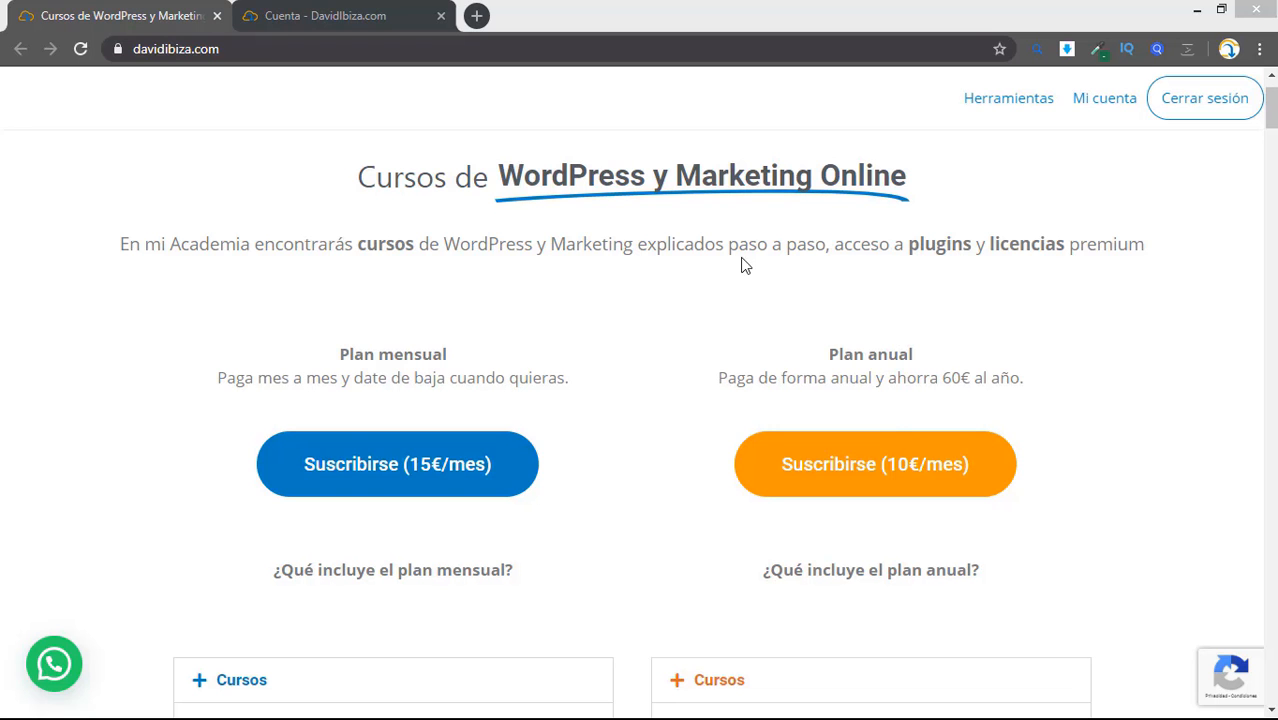
Step: Switch to the browser and look through the academy home page's subscription plans and new courses, ending back at its beginning
scroll(640, 400, "down", 9)
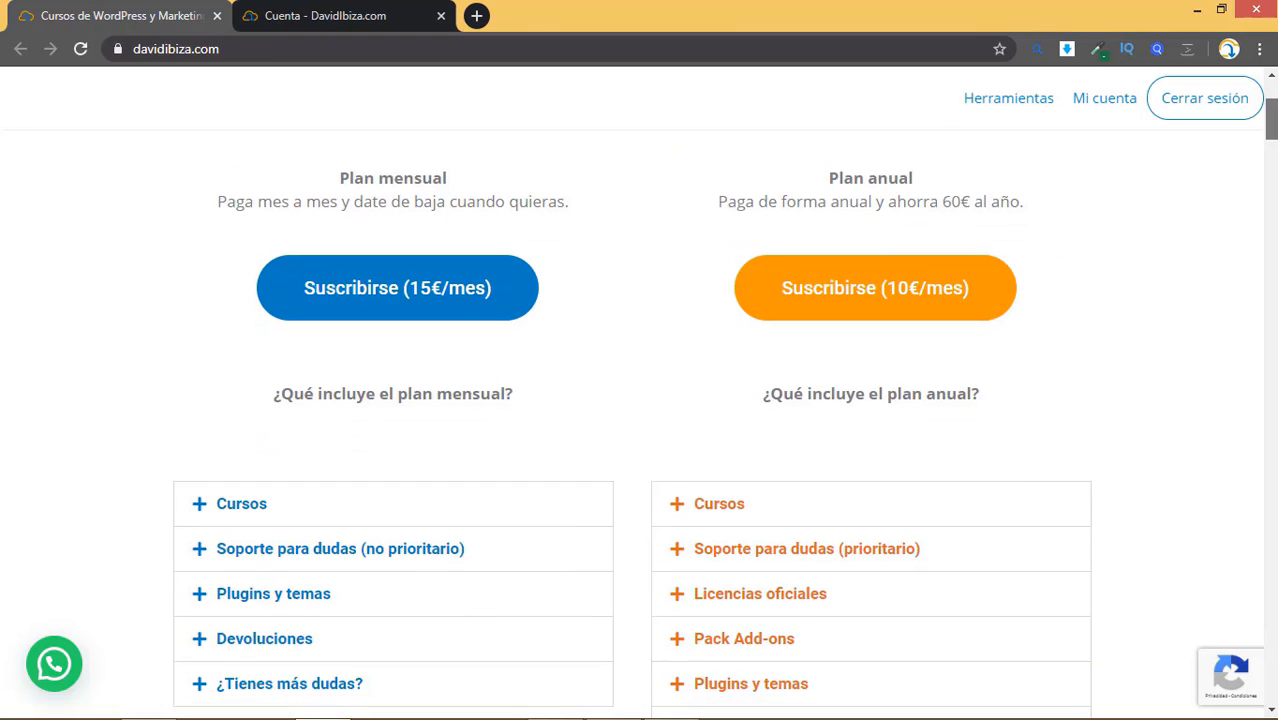
scroll(640, 400, "down", 4)
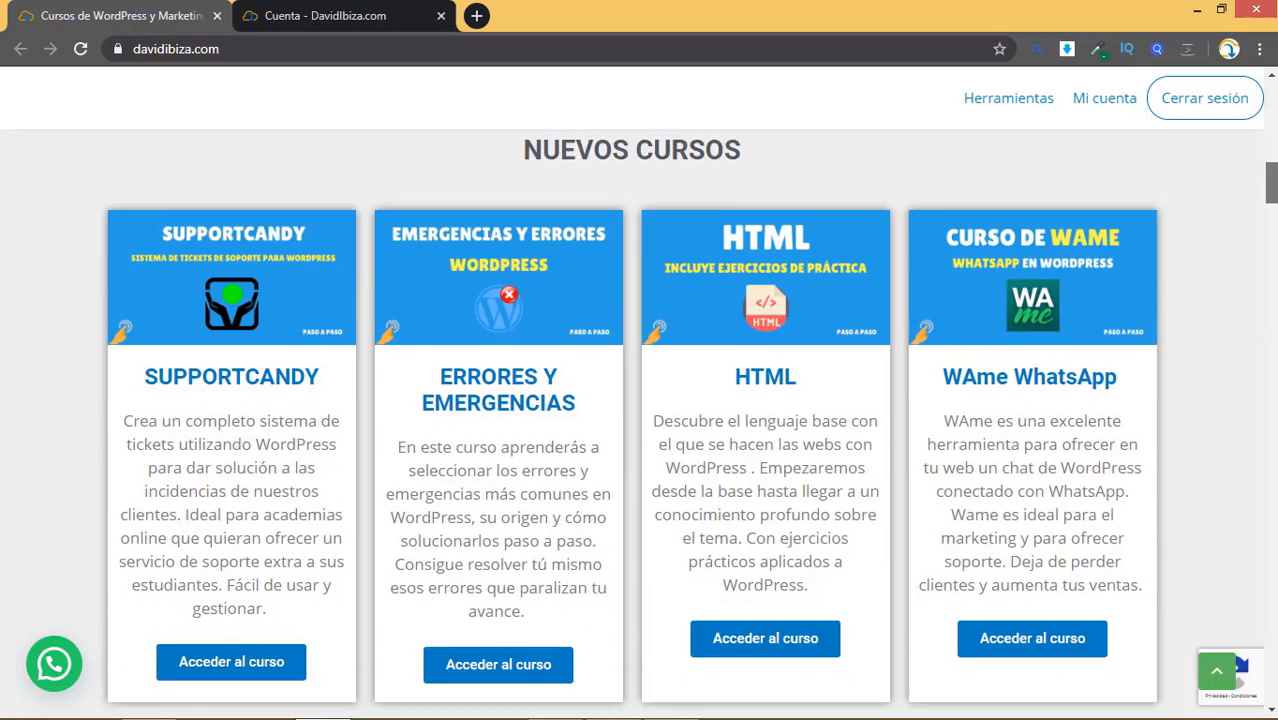
scroll(640, 400, "down", 2)
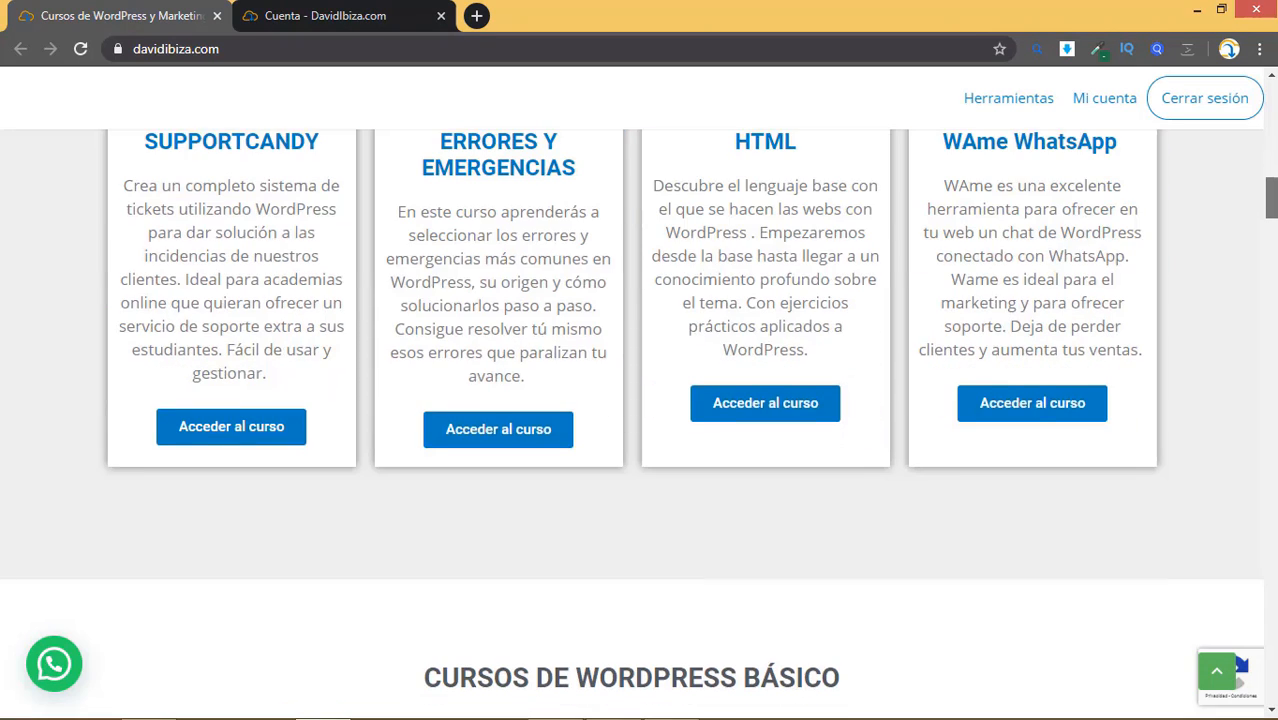
scroll(640, 400, "down", 1)
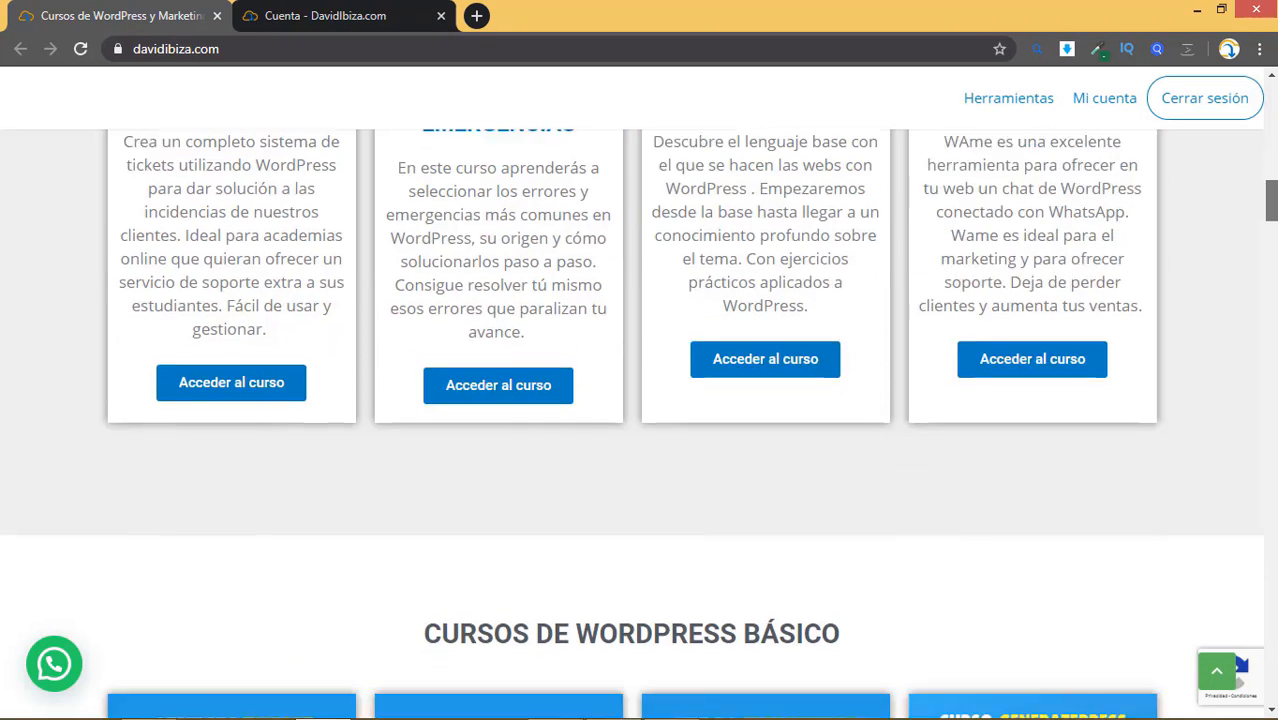
key("Home")
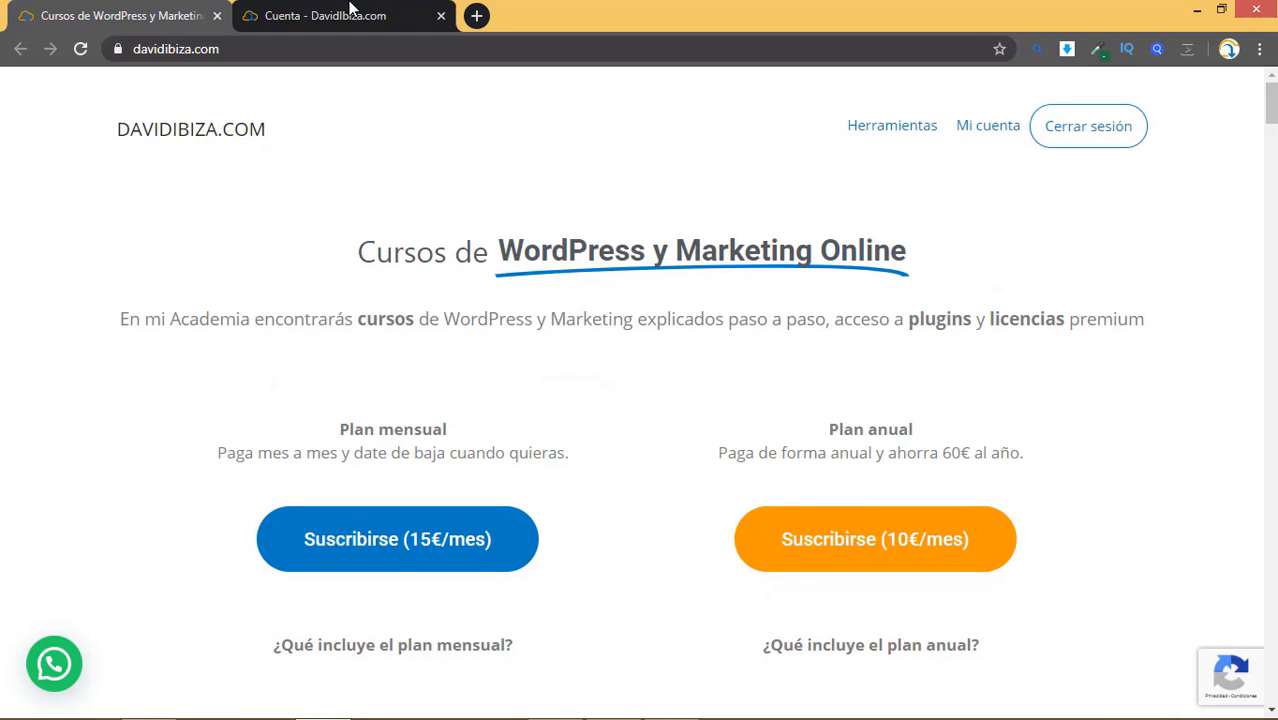
Step: Open the academy's account page, review its premium course list and account sections, and return to the home page
left_click(351, 14)
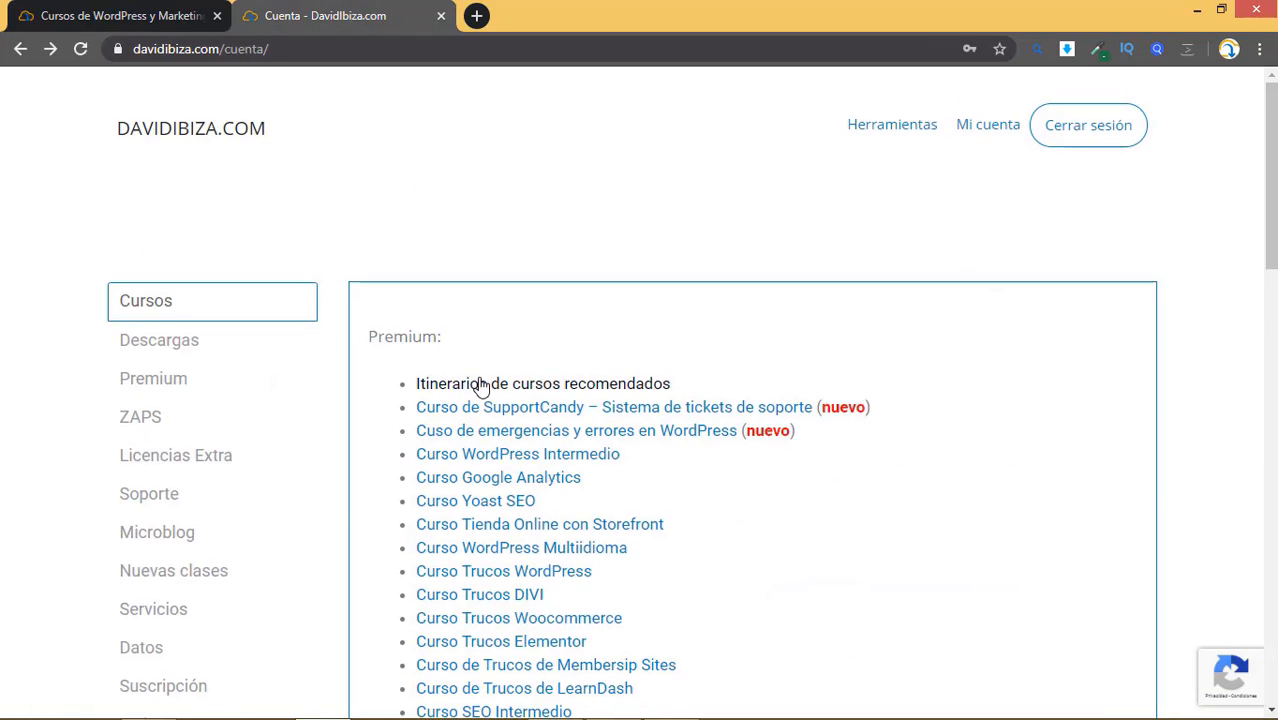
scroll(476, 382, "down", 1)
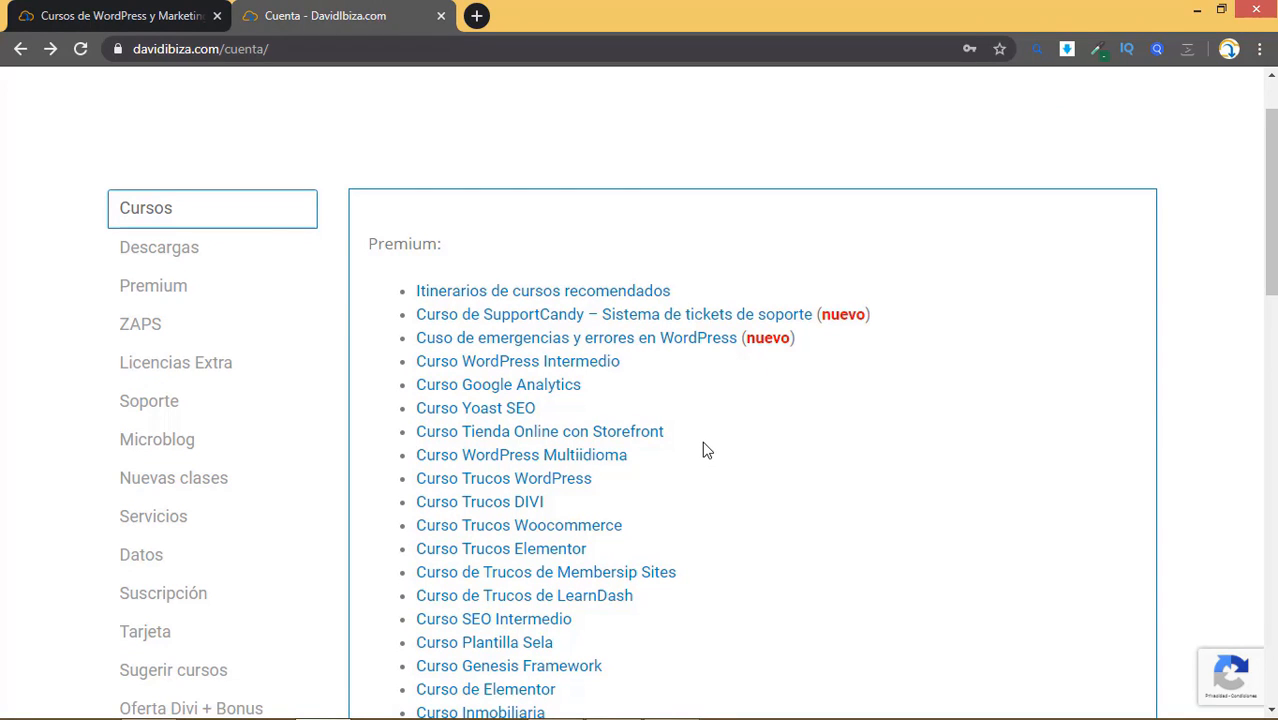
scroll(153, 240, "down", 1)
scroll(180, 285, "up", 1)
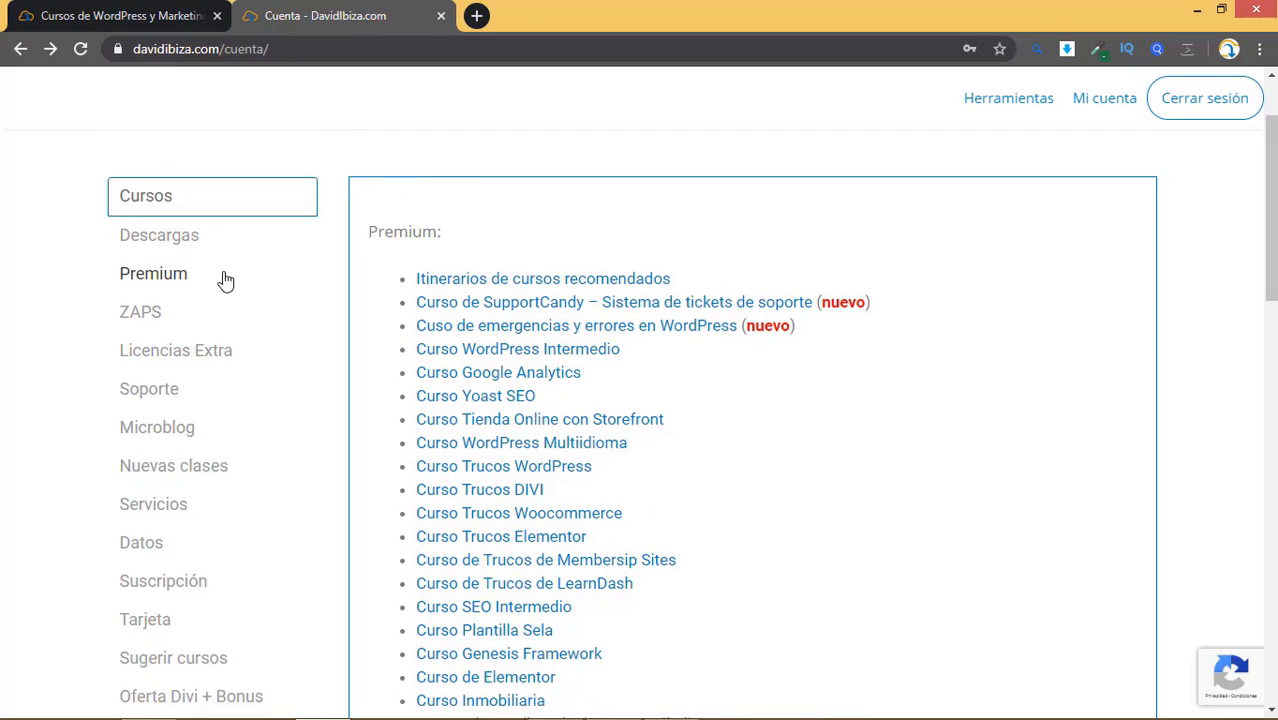
scroll(225, 277, "down", 2)
scroll(175, 160, "up", 1)
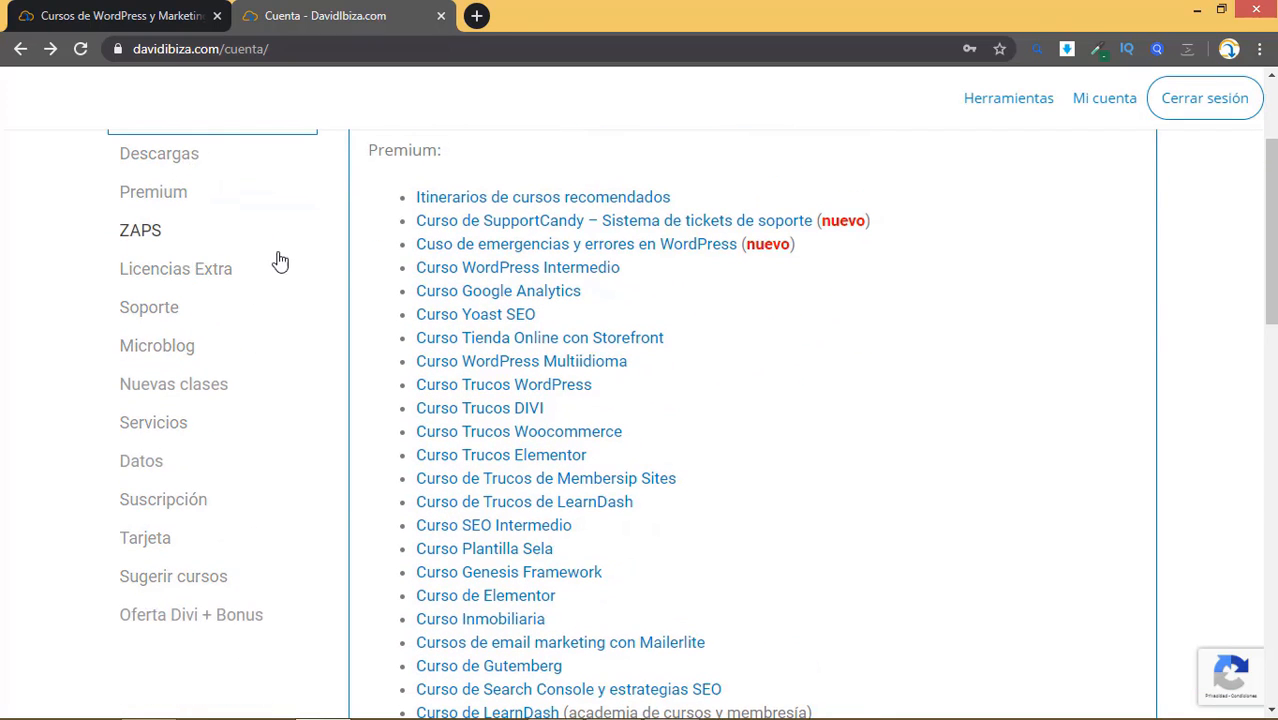
scroll(491, 291, "up", 2)
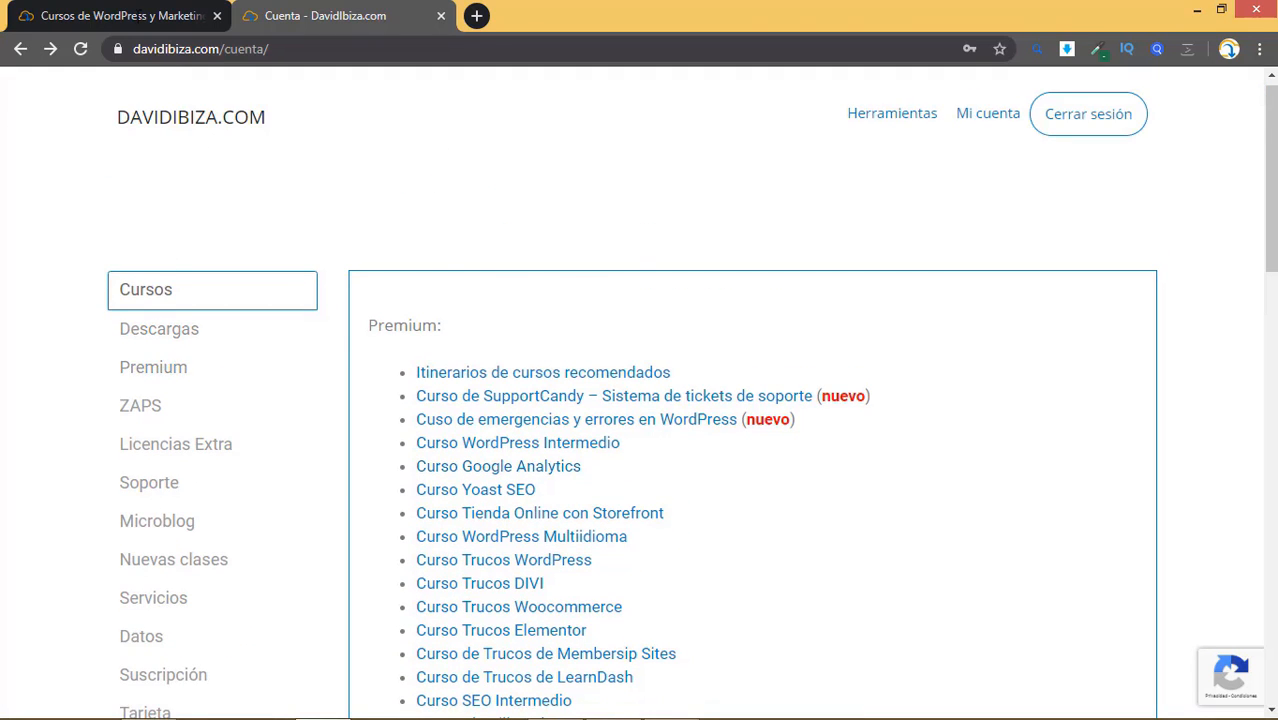
key("ctrl+Page_Up")
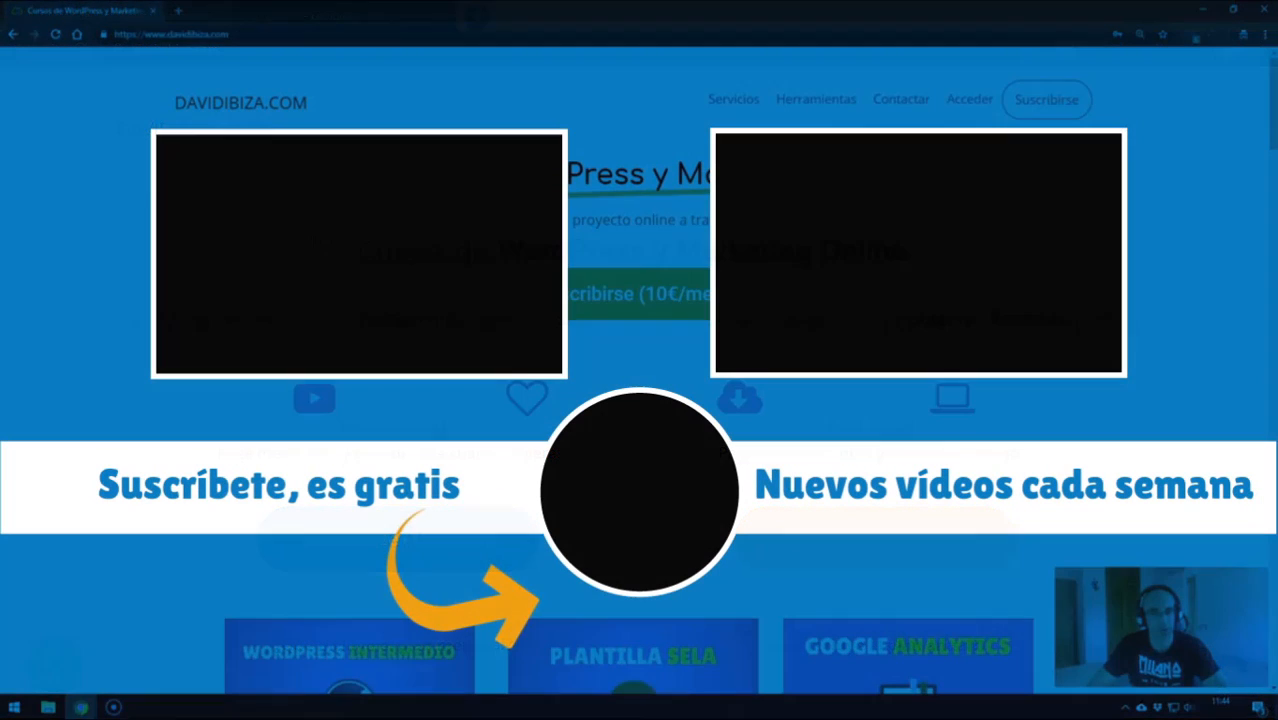
scroll(640, 400, "down", 1)
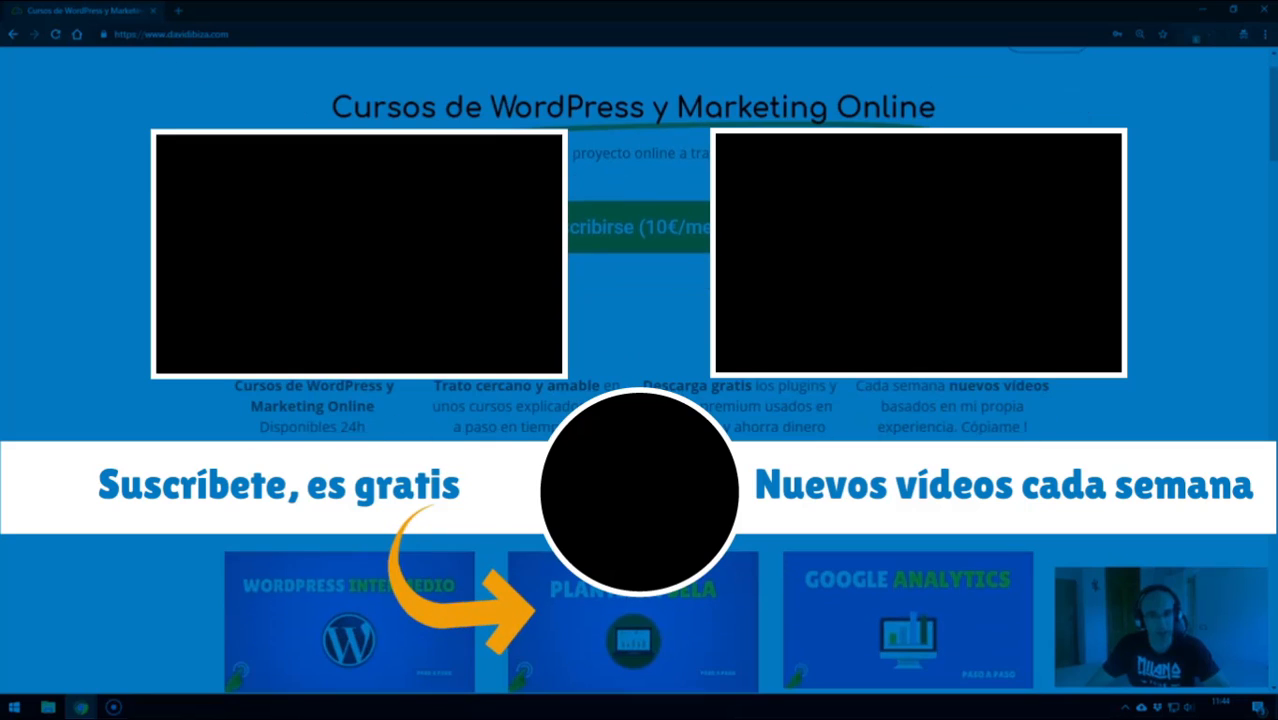
scroll(640, 400, "down", 1)
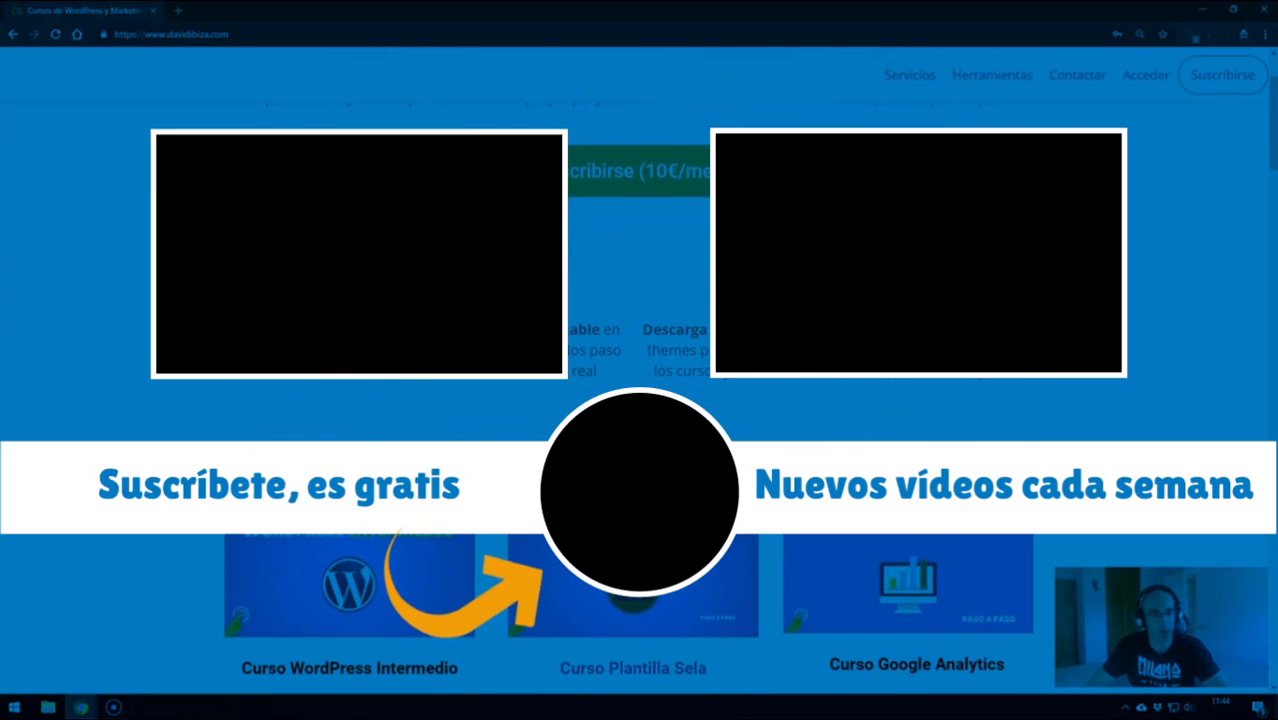